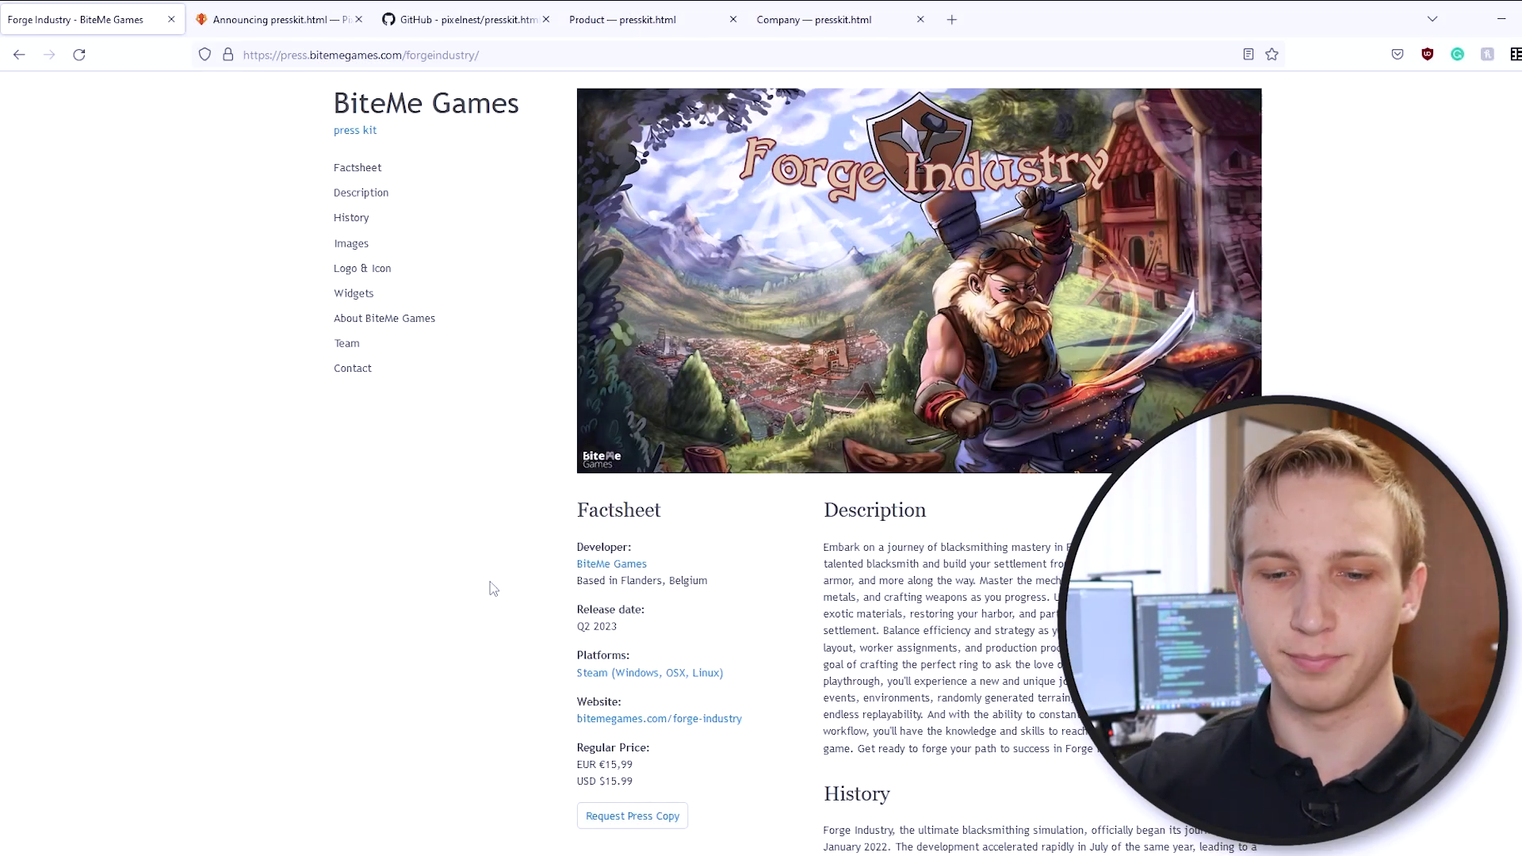
# Step: Scroll through the Forge Industry press kit page, highlighting the Factsheet developer details
pyautogui.scroll(-1, 520, 496)
pyautogui.scroll(-2, 520, 496)
pyautogui.scroll(3, 520, 496)
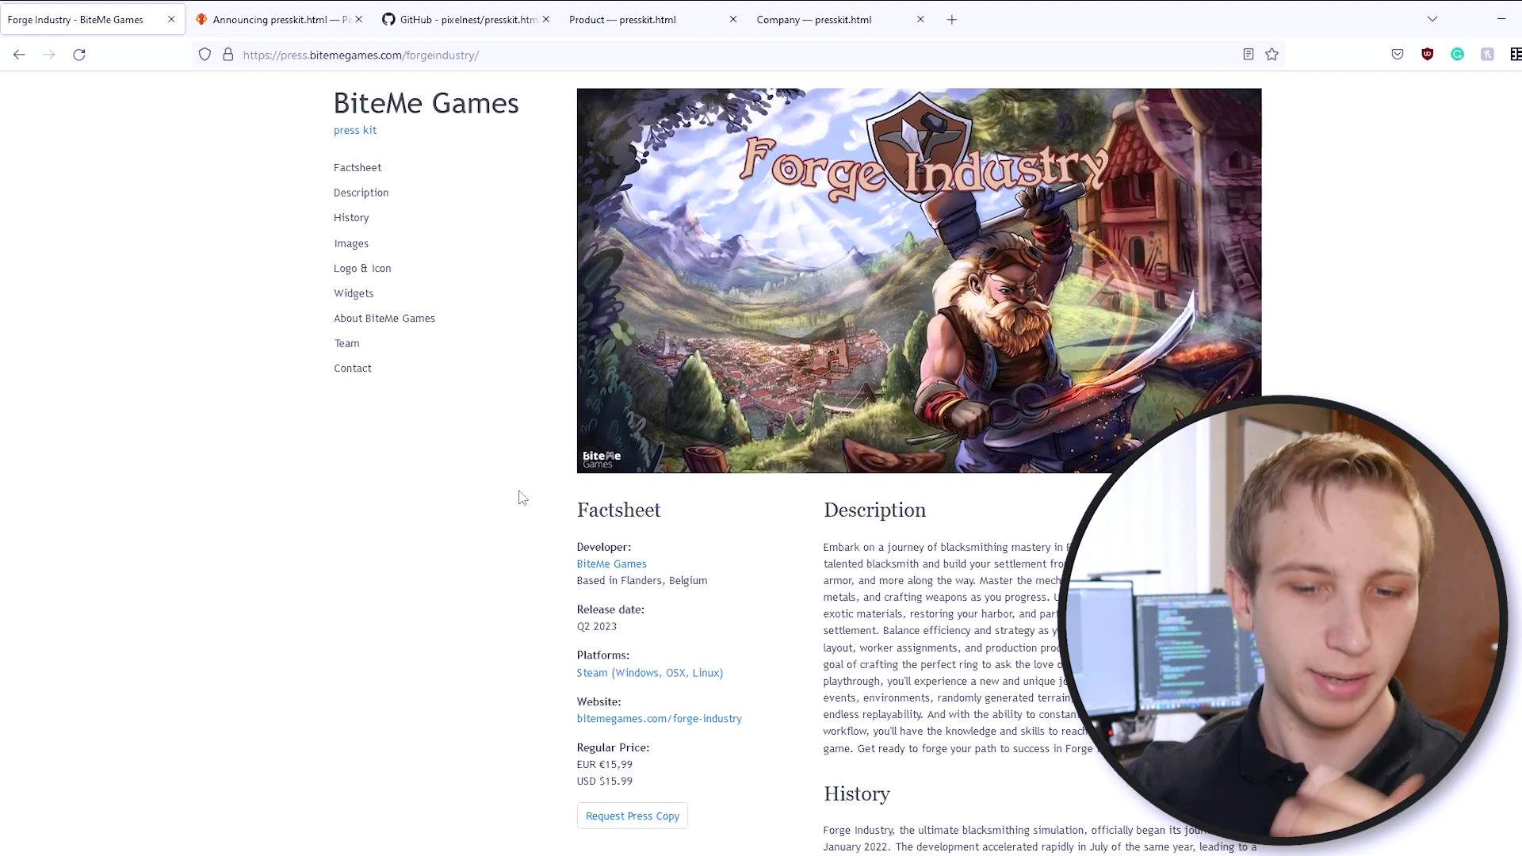
pyautogui.scroll(-2, 520, 496)
pyautogui.scroll(-10, 522, 498)
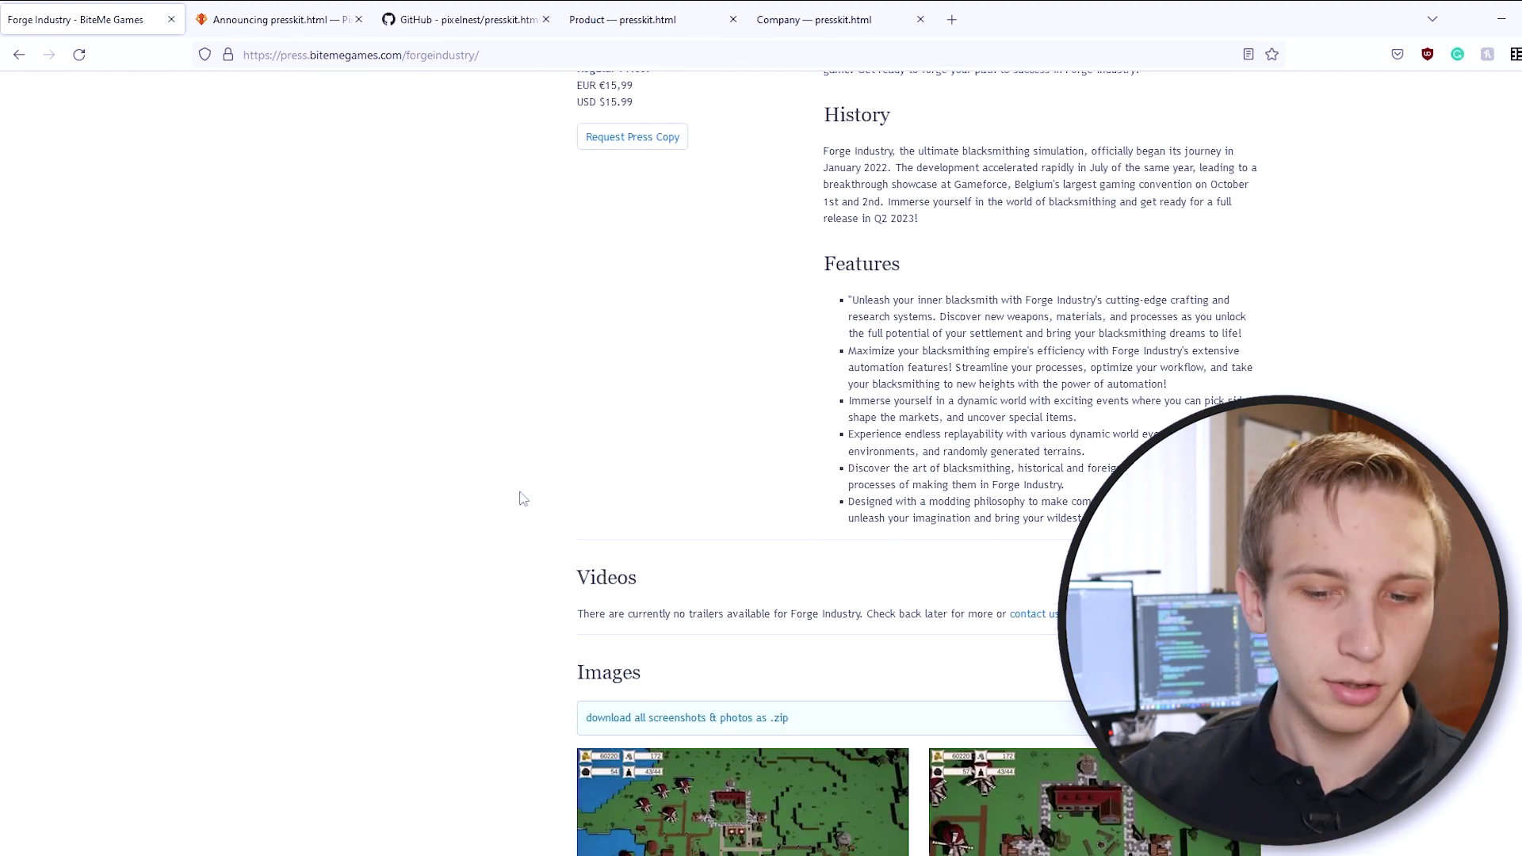
pyautogui.scroll(9, 536, 522)
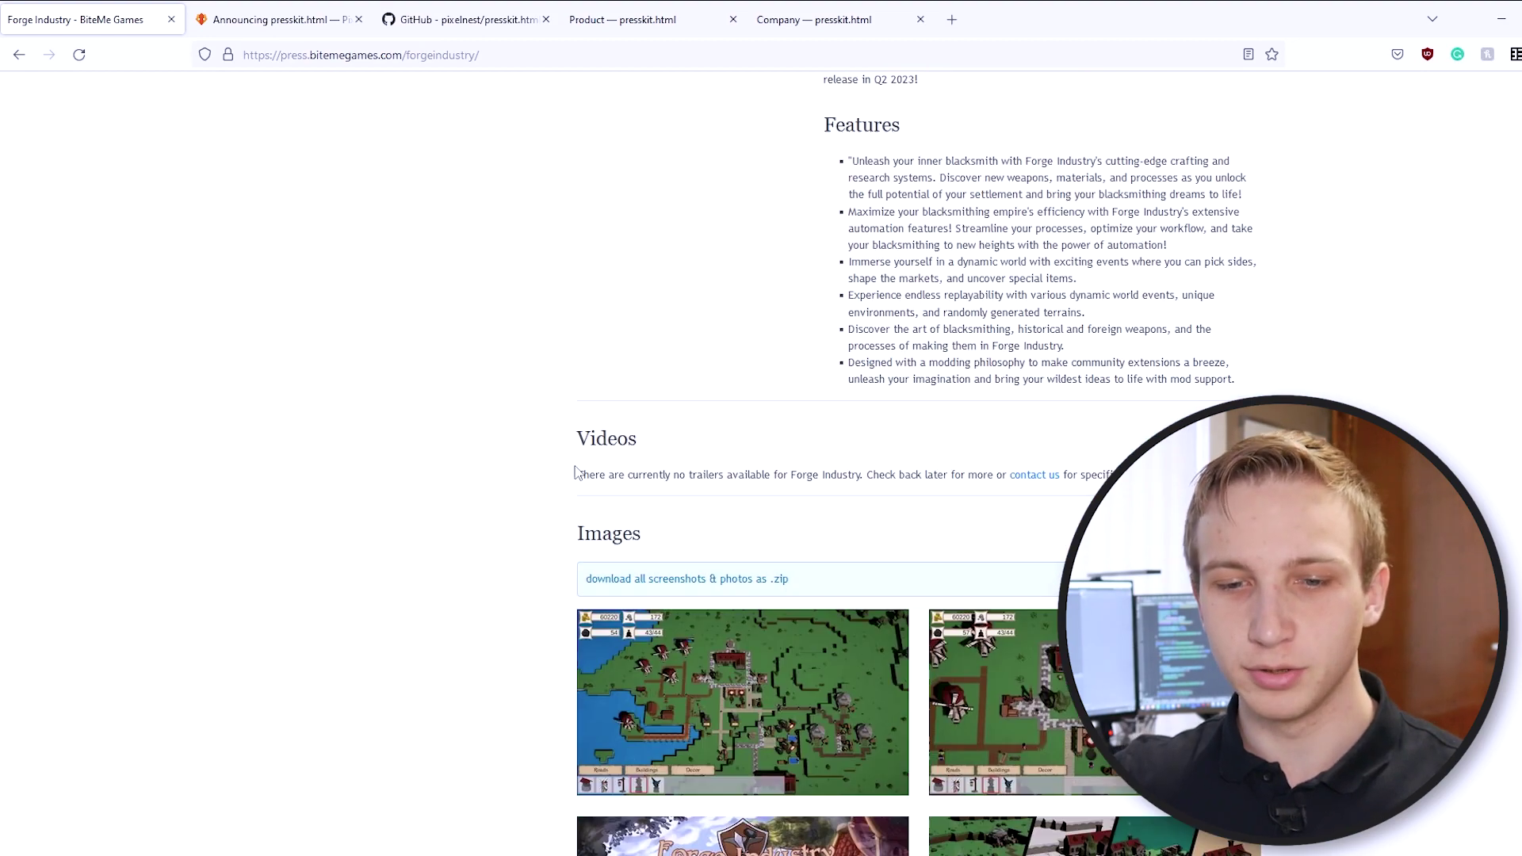
pyautogui.moveTo(626, 281); pyautogui.dragTo(696, 357)
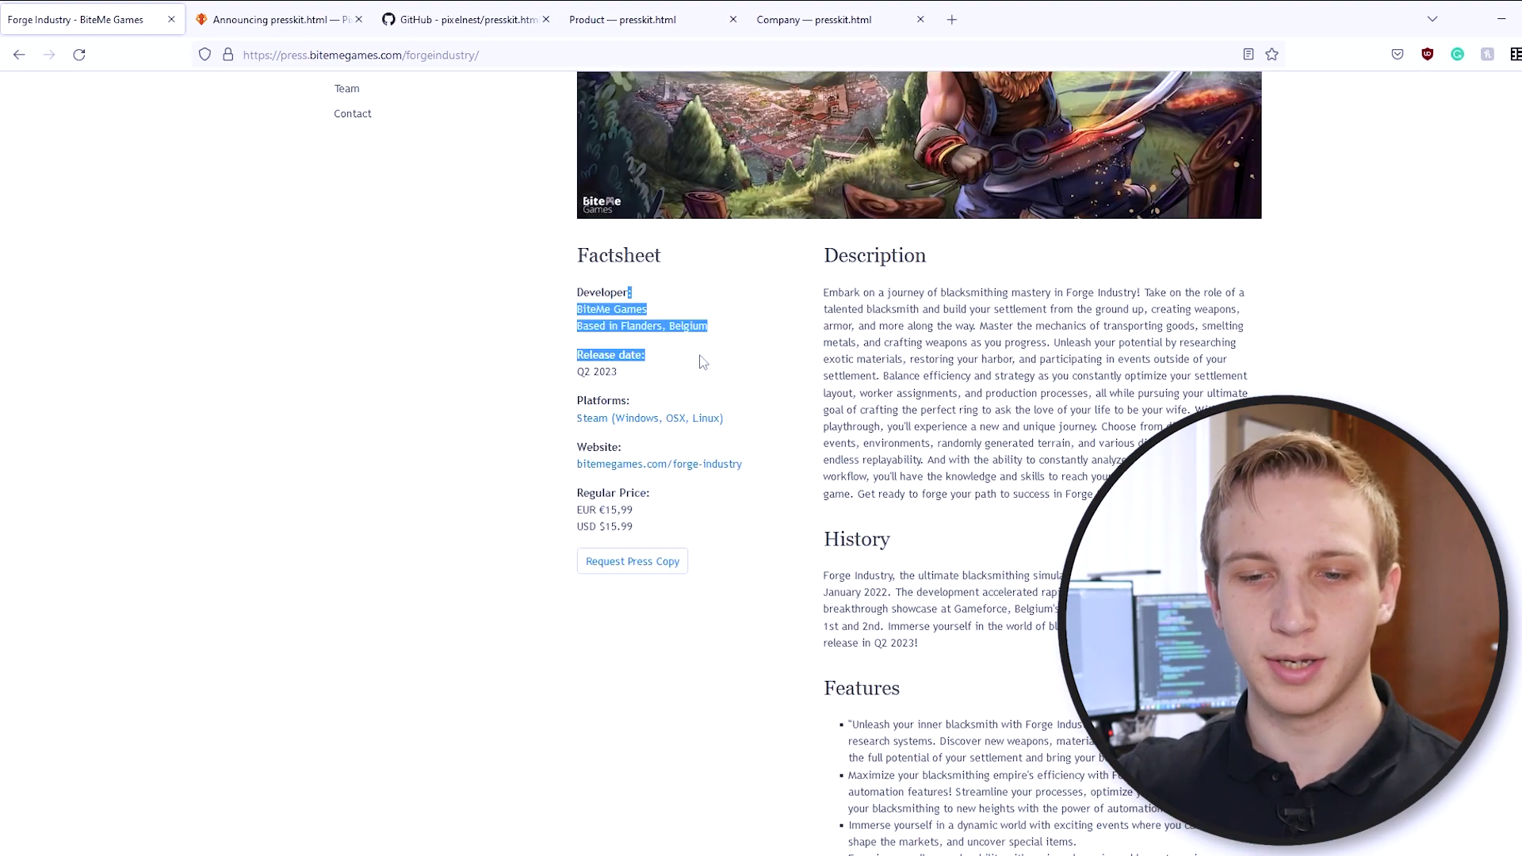
pyautogui.click(696, 357)
pyautogui.scroll(-2, 792, 469)
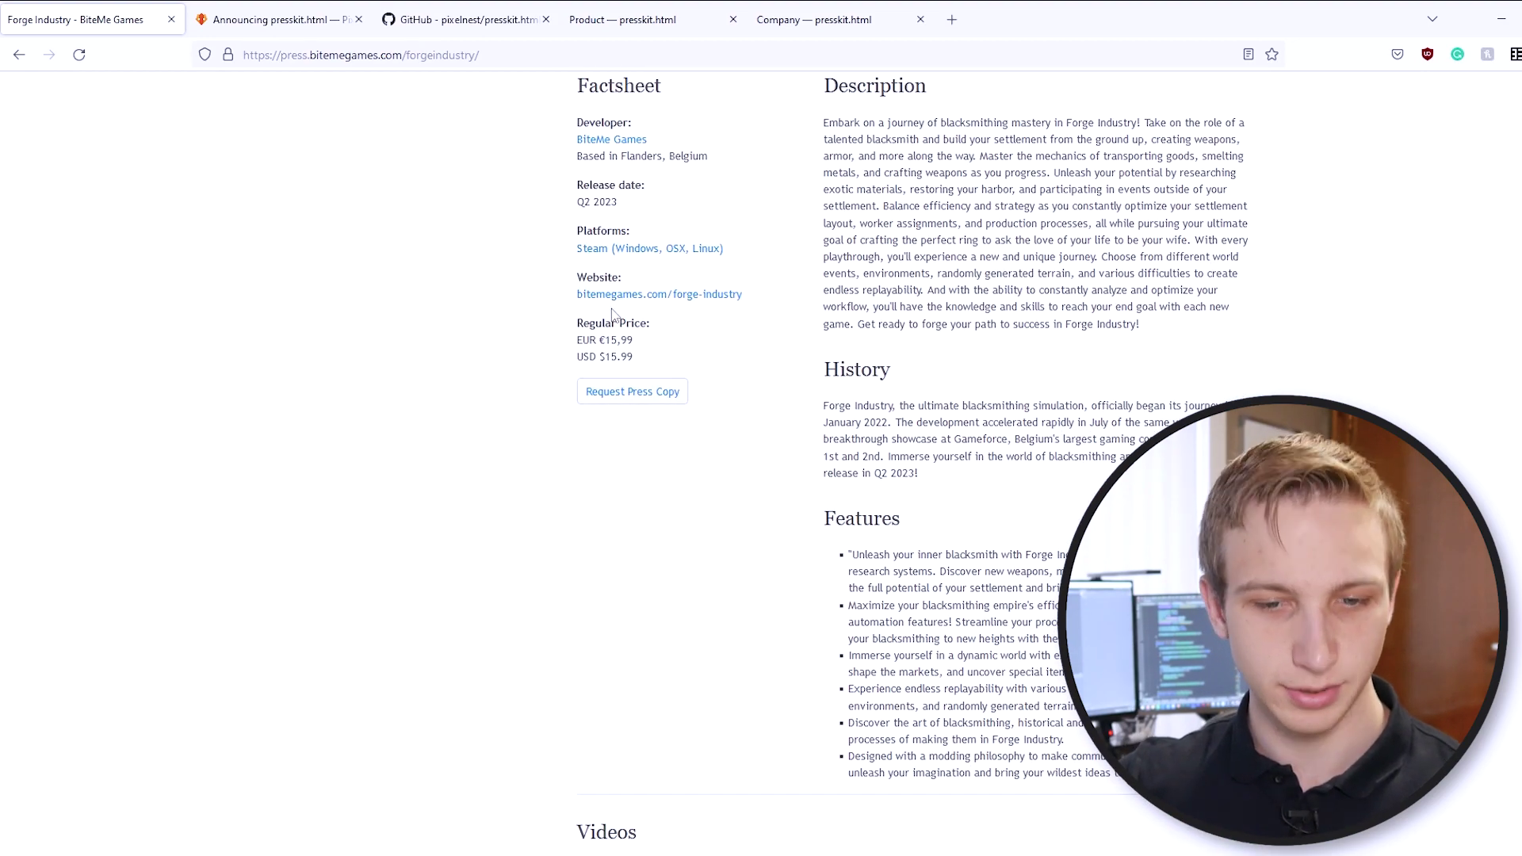
pyautogui.scroll(-5, 777, 466)
pyautogui.scroll(-4, 779, 468)
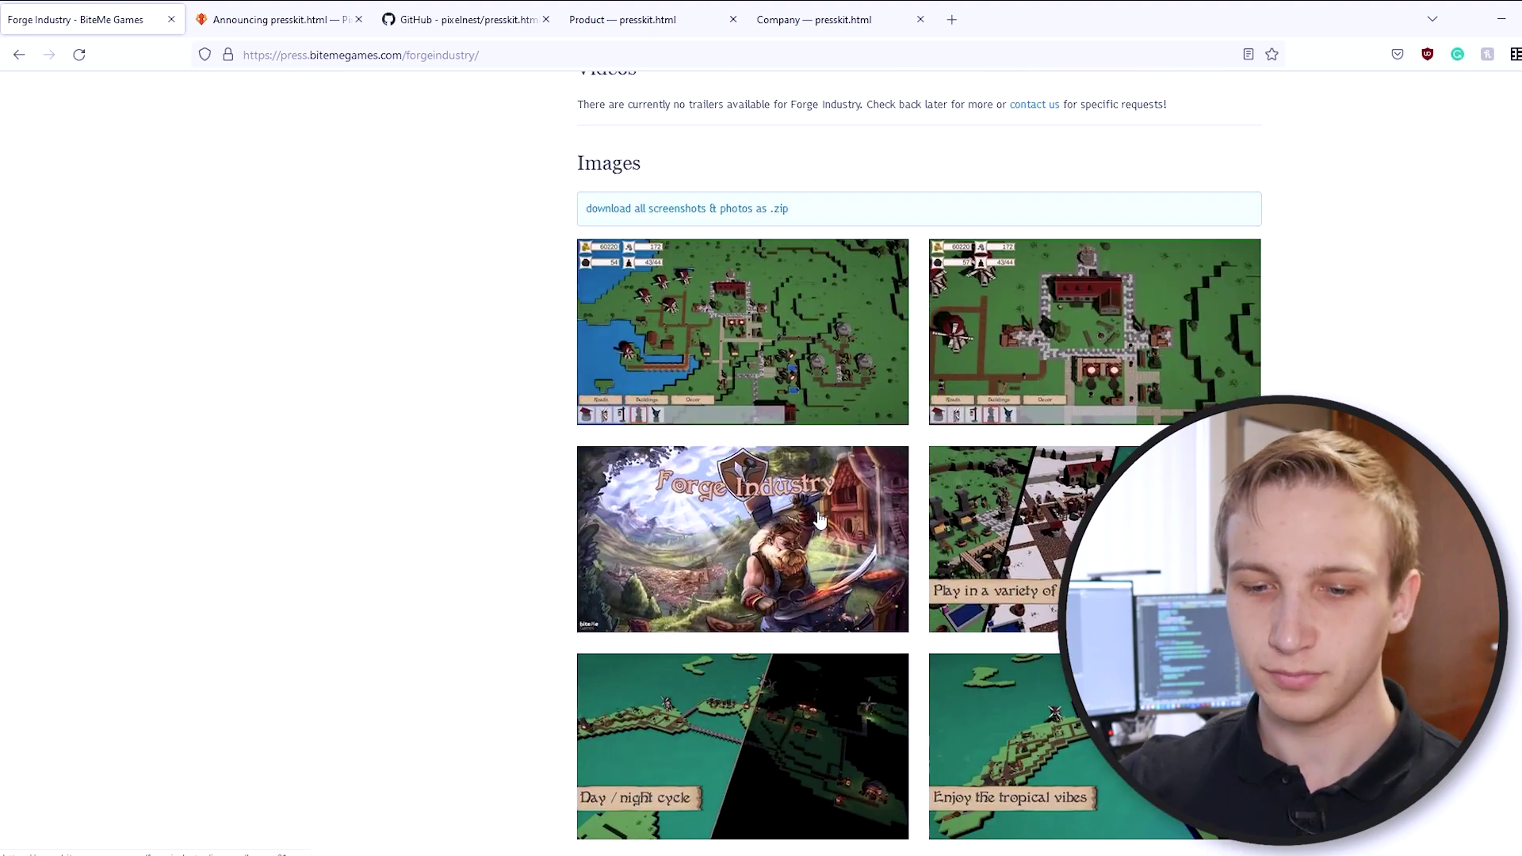
pyautogui.scroll(-17, 820, 519)
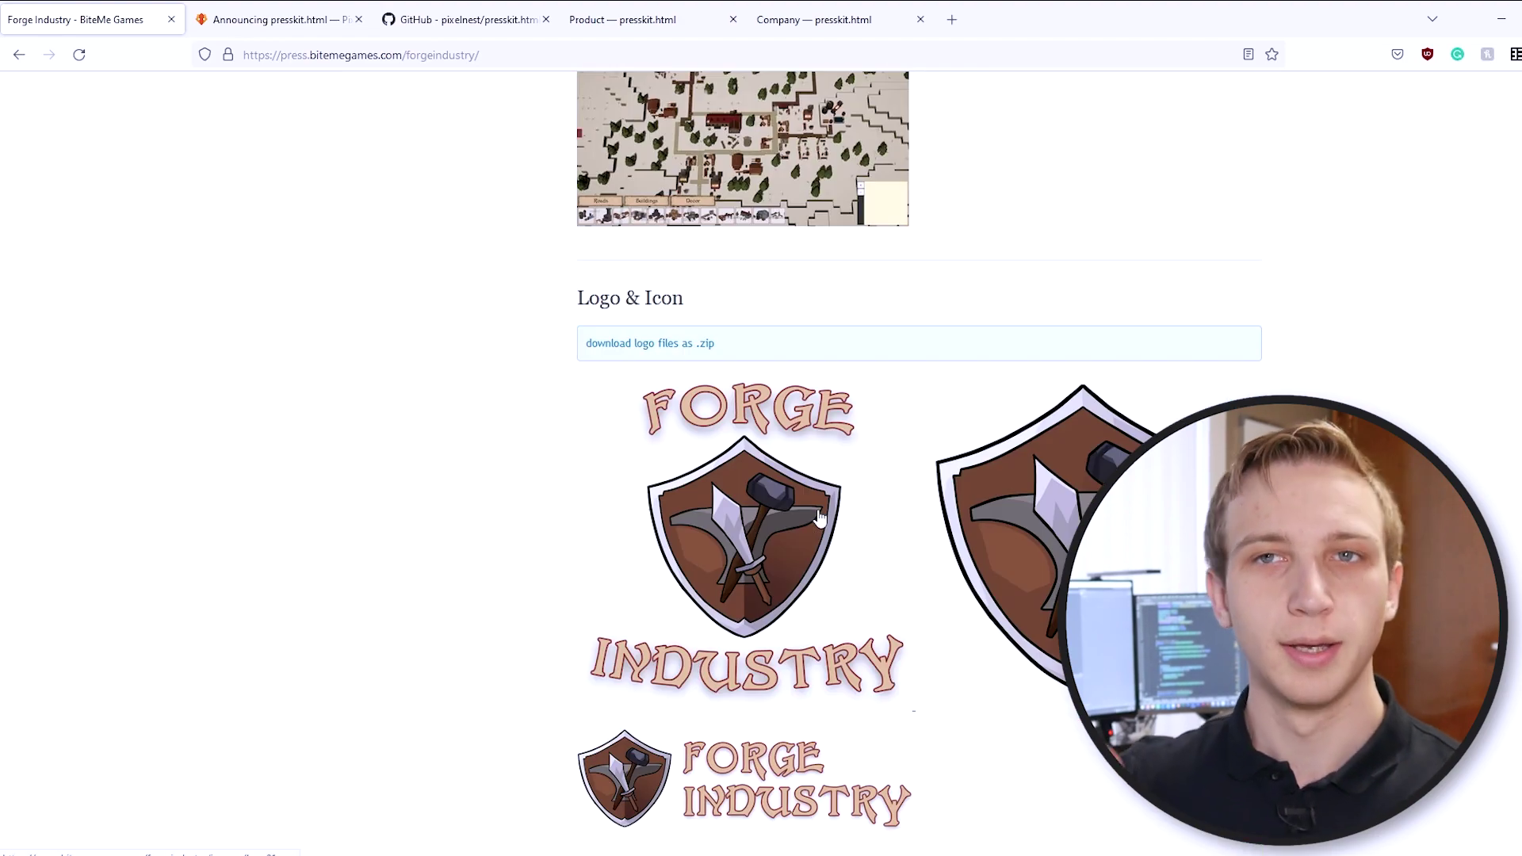
pyautogui.scroll(20, 785, 507)
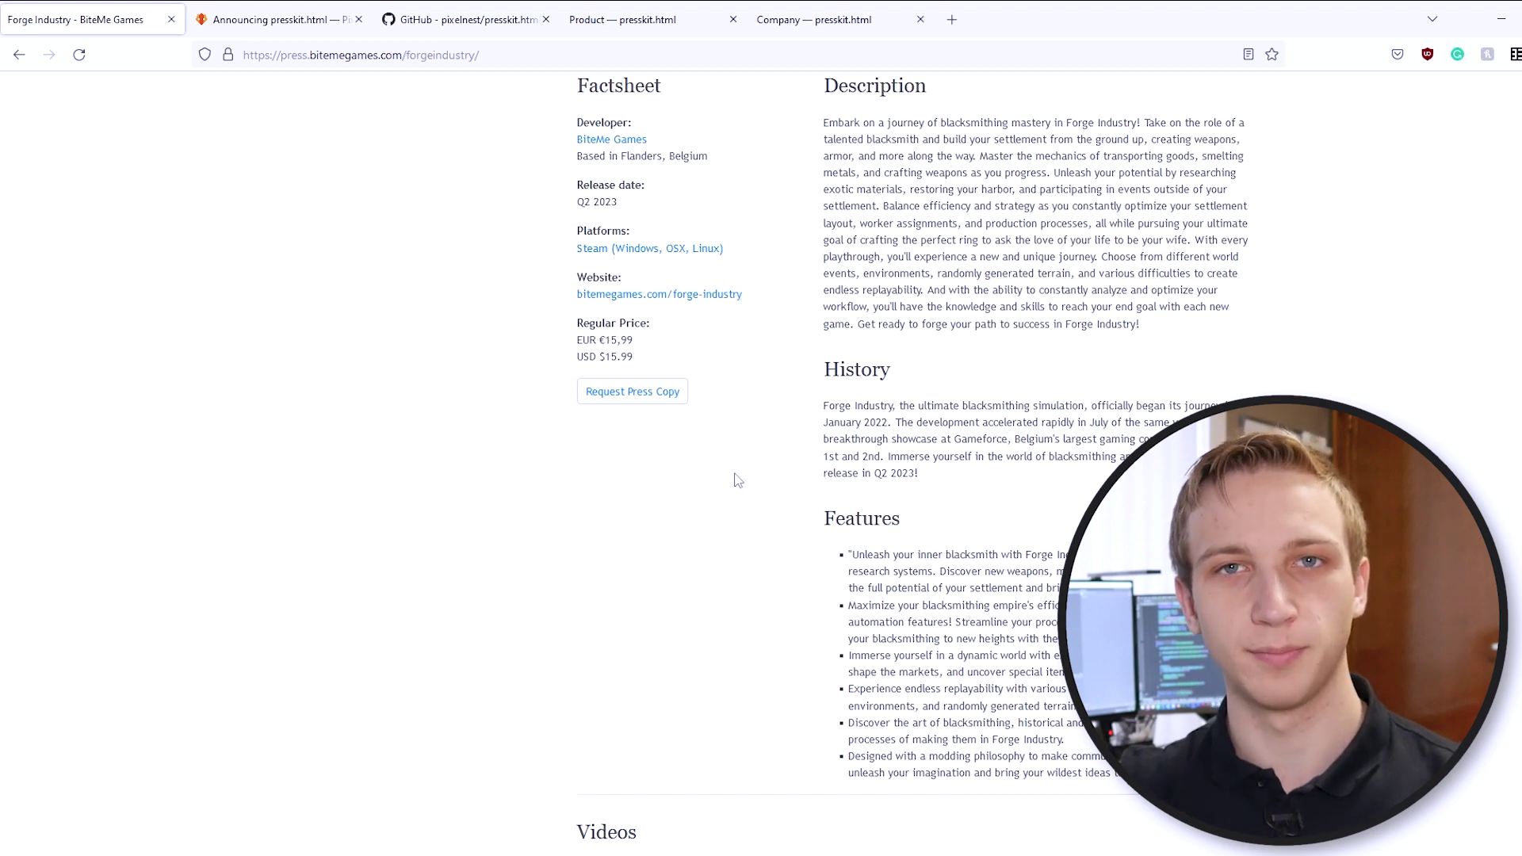
pyautogui.scroll(5, 735, 480)
pyautogui.scroll(-3, 697, 430)
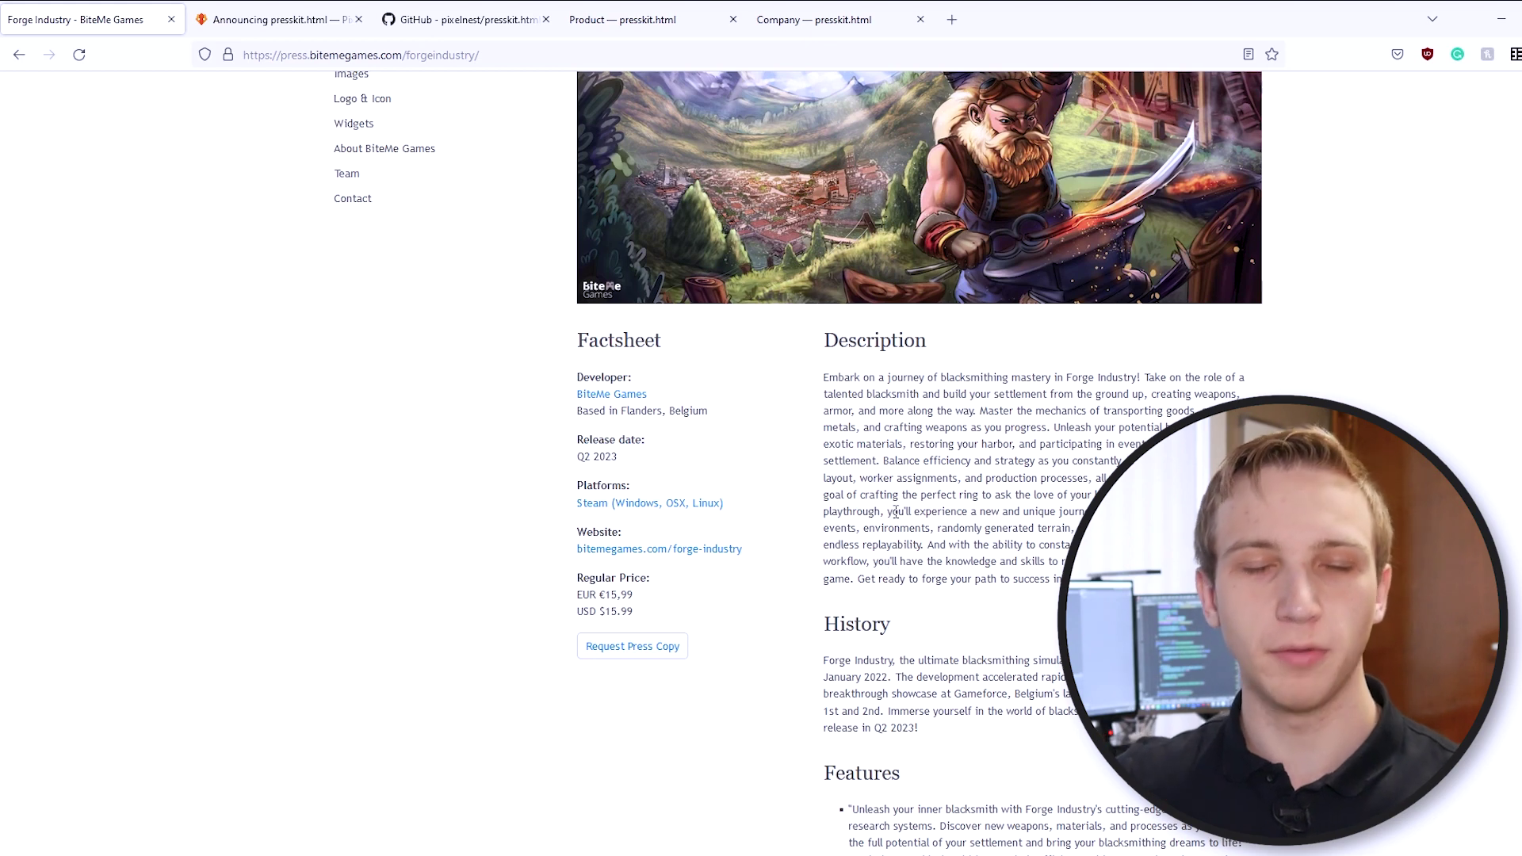
pyautogui.scroll(3, 864, 463)
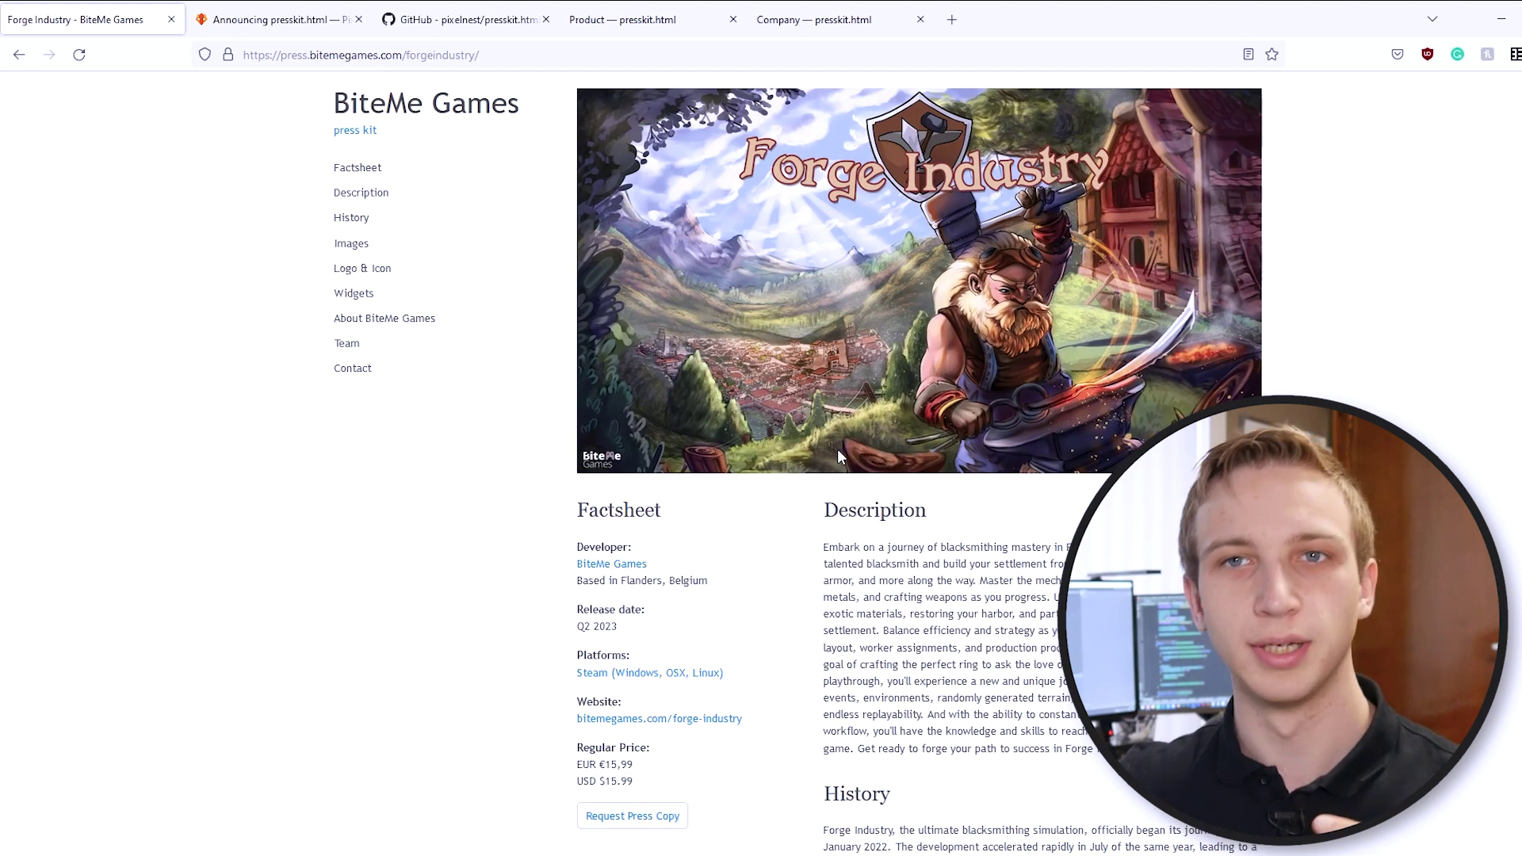
pyautogui.scroll(-3, 837, 448)
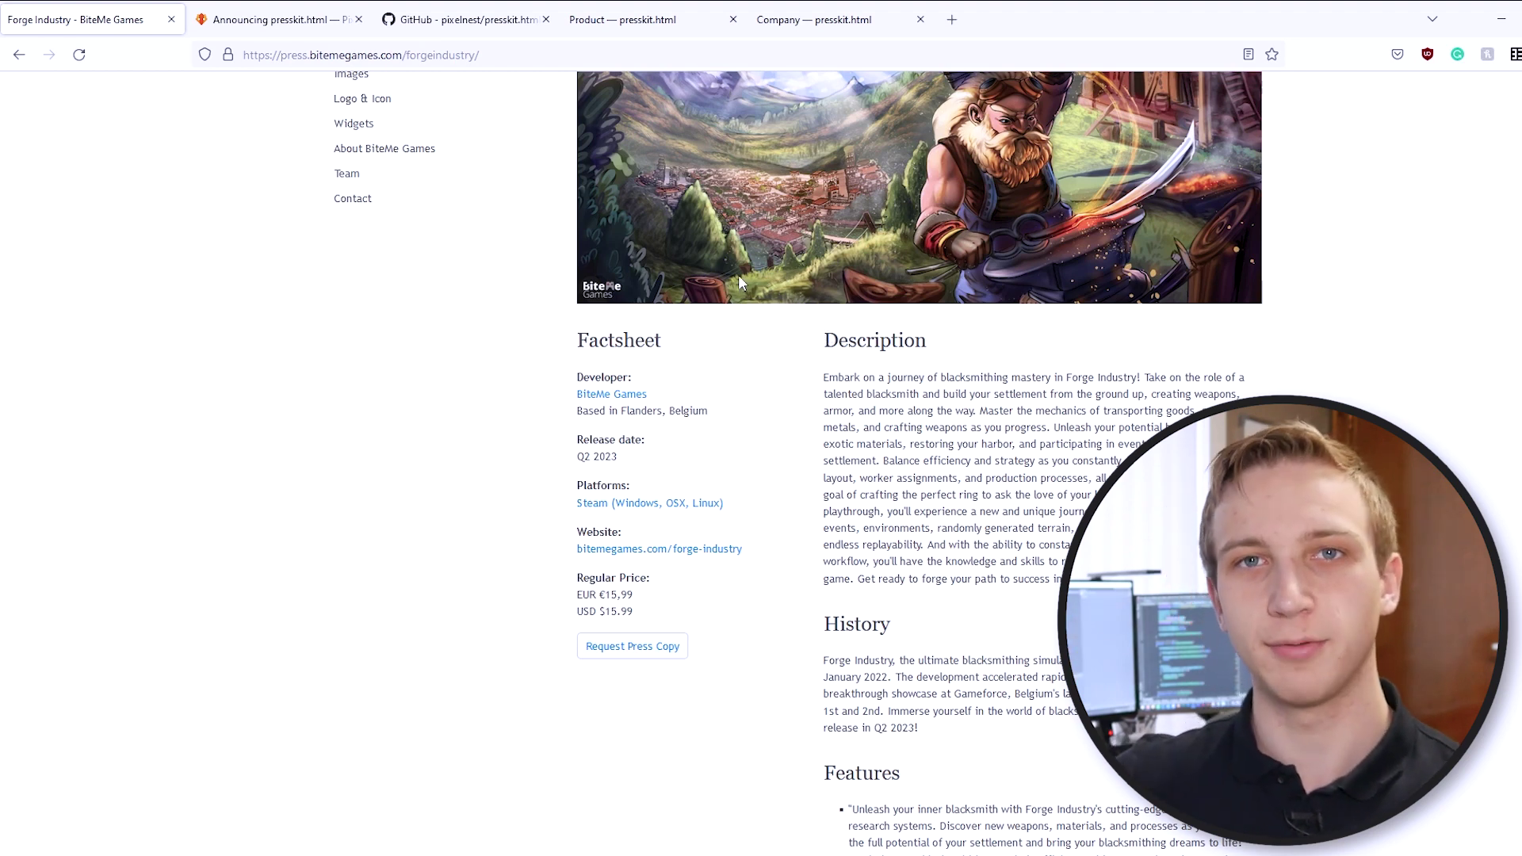
# Step: Compare the presskit.html announcement article and GitHub repository, ending on the Forge Industry press kit
pyautogui.click(291, 8)
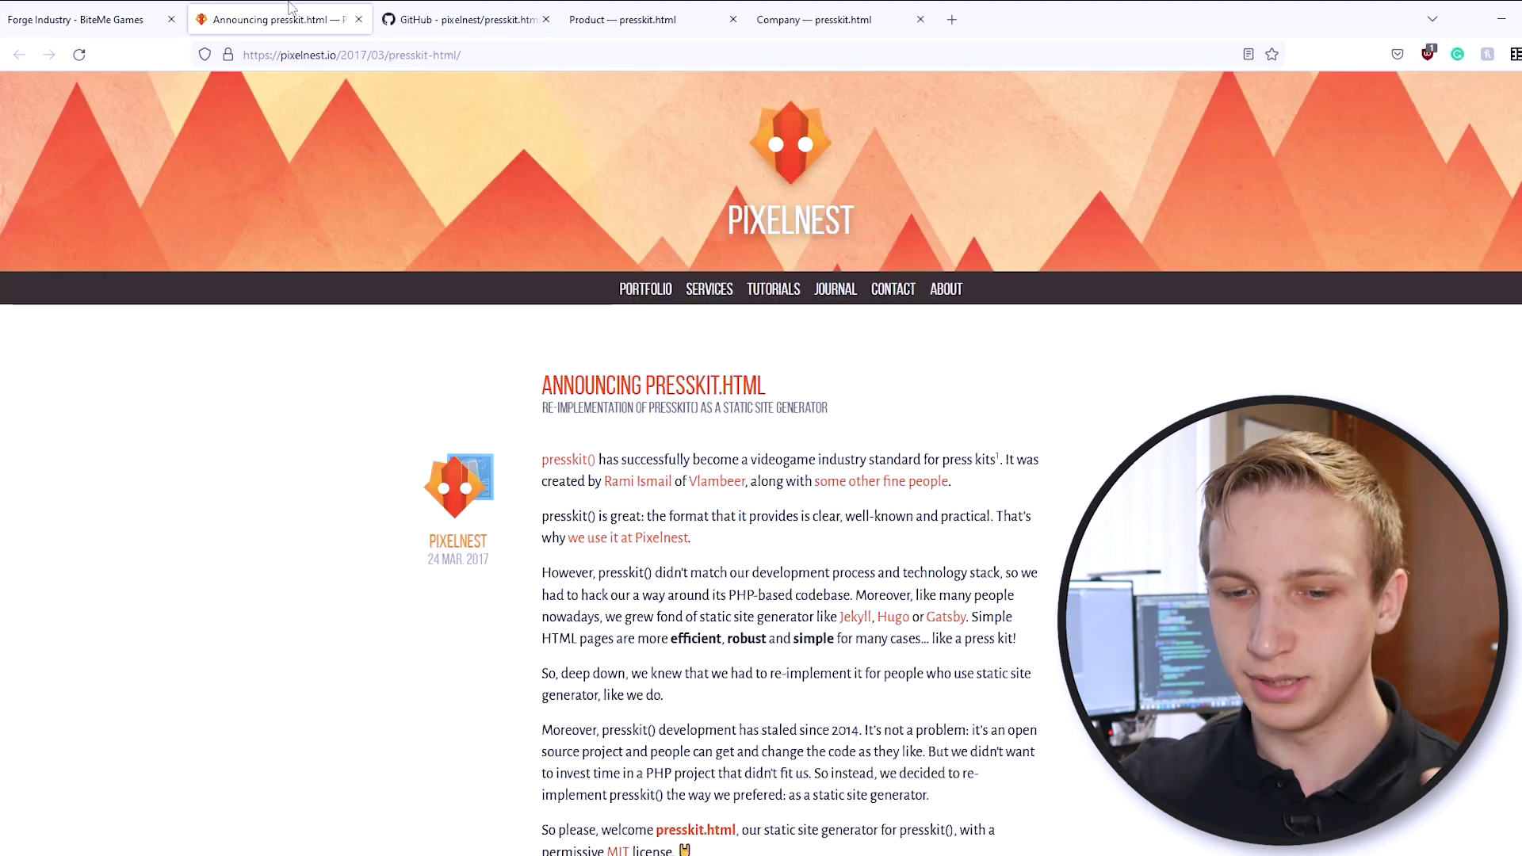
pyautogui.click(465, 9)
pyautogui.scroll(15, 623, 307)
pyautogui.scroll(15, 667, 370)
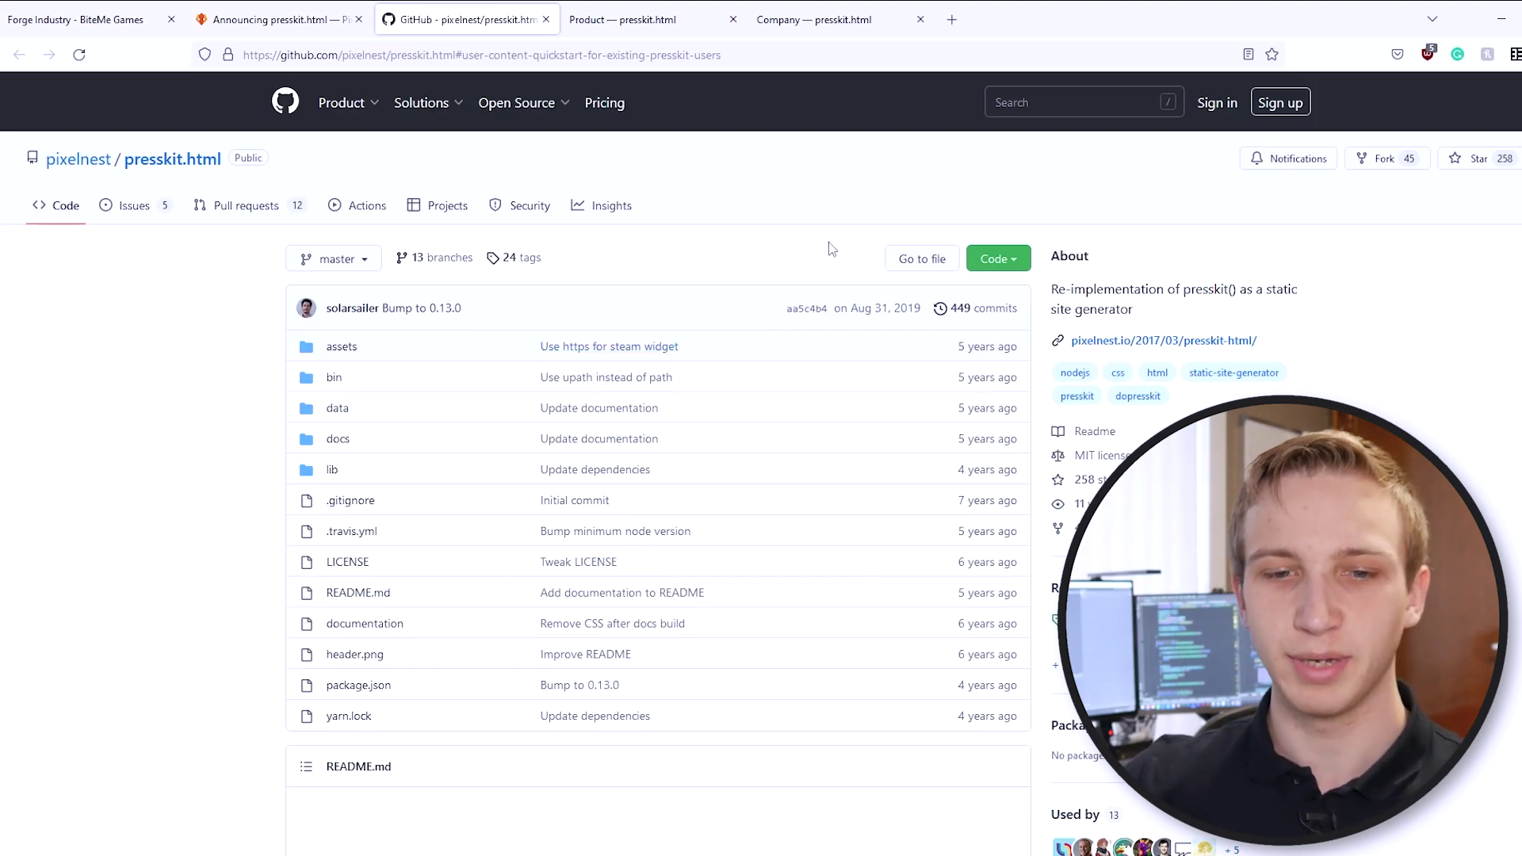
pyautogui.click(266, 11)
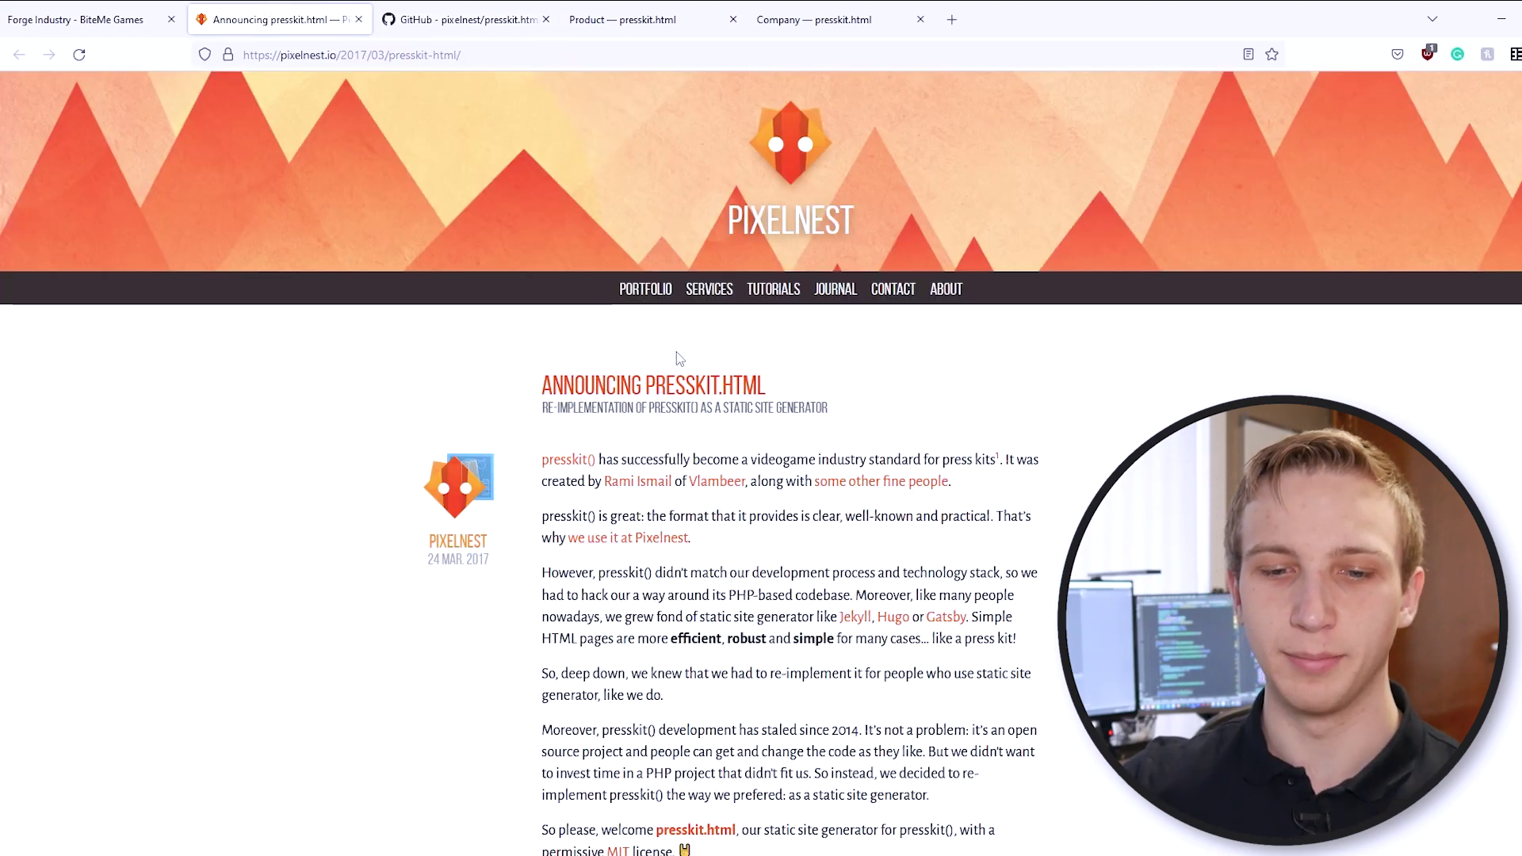
pyautogui.scroll(-1, 678, 358)
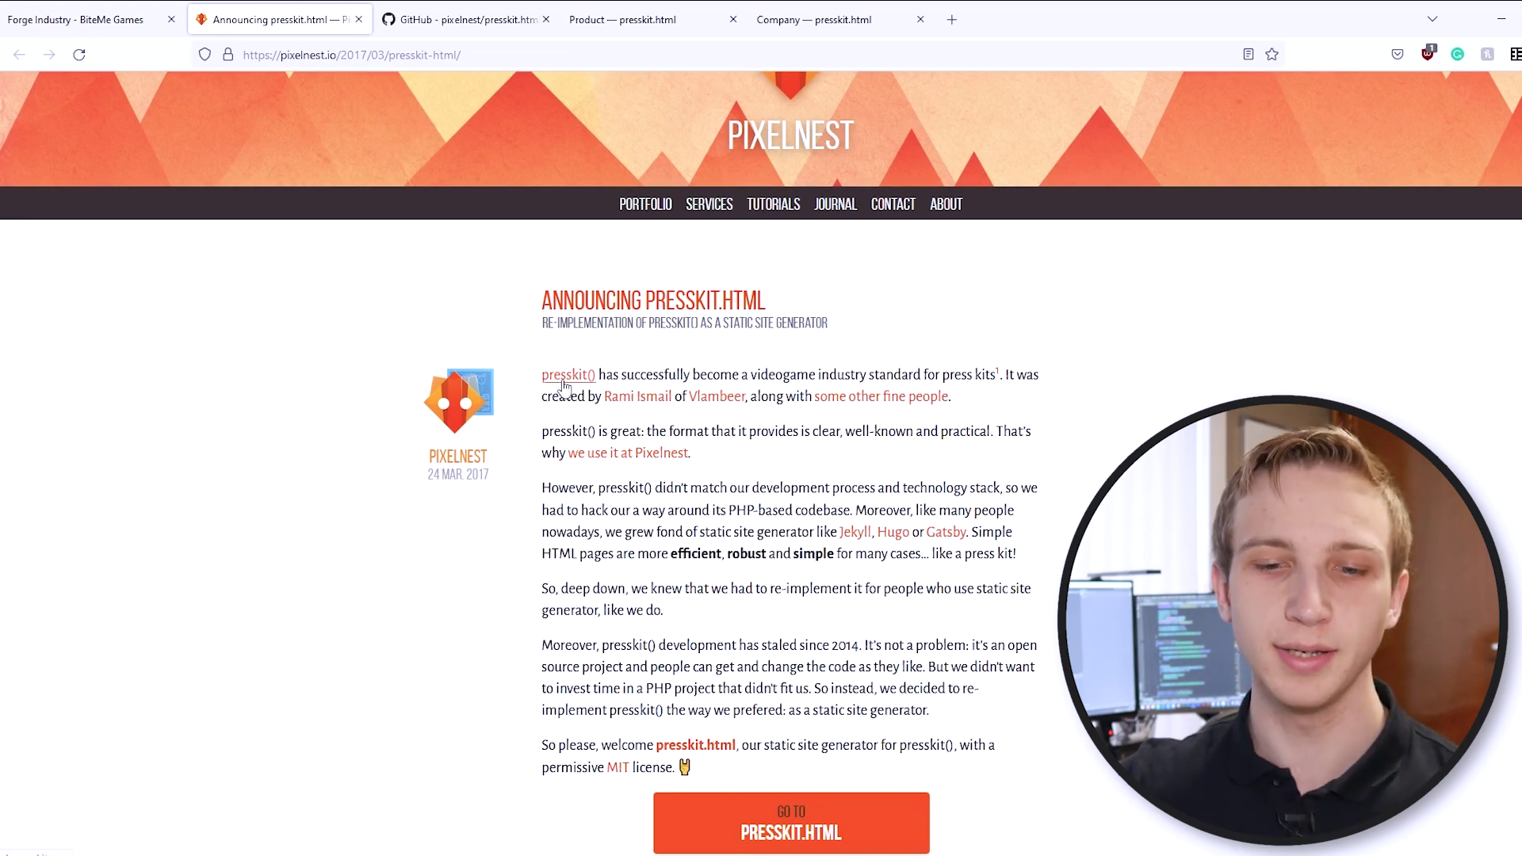
pyautogui.click(468, 19)
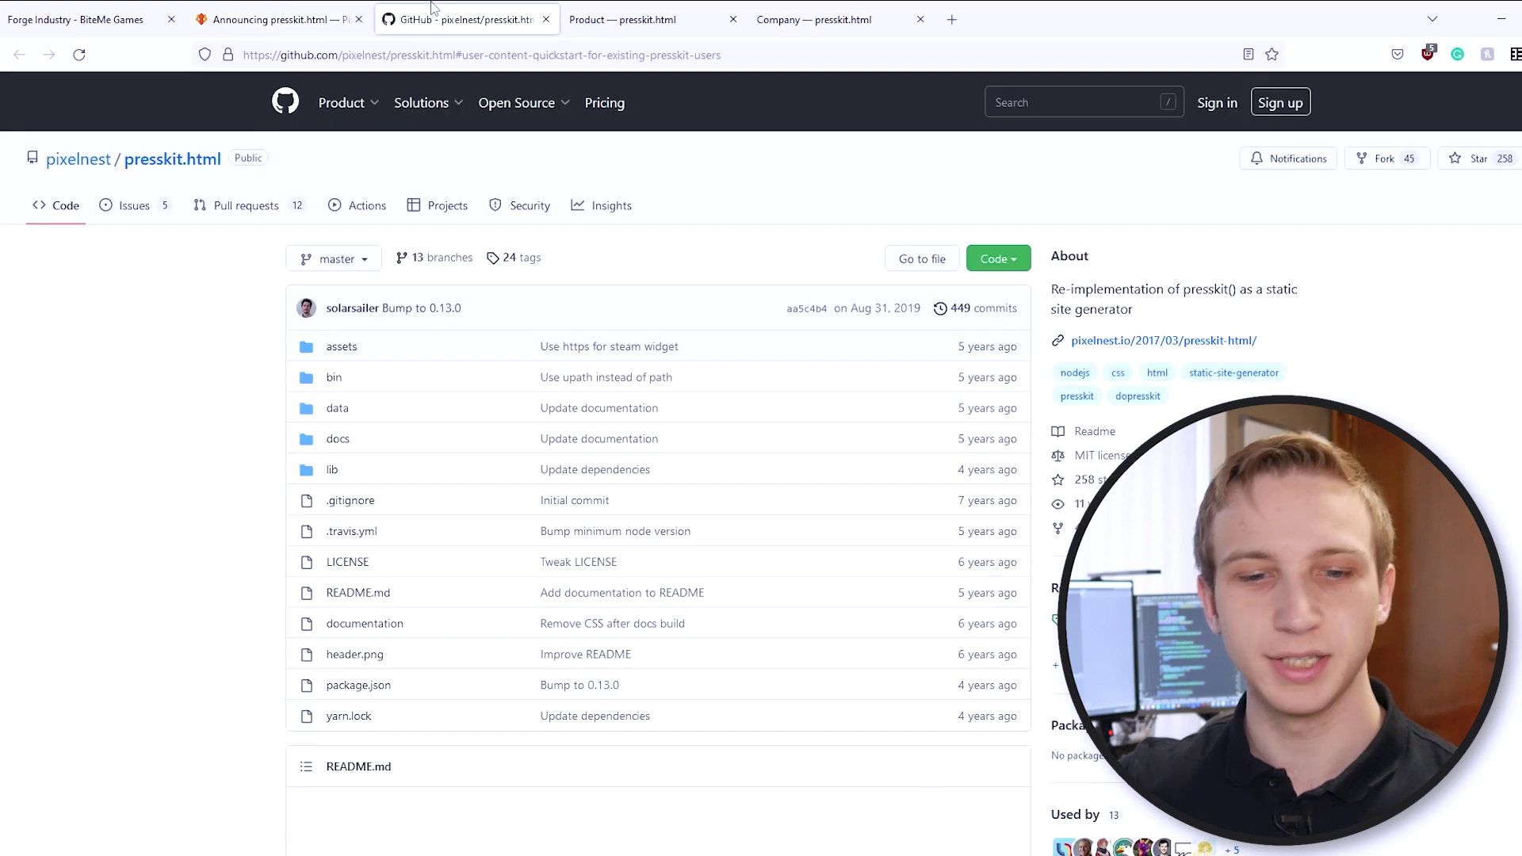
pyautogui.click(145, 9)
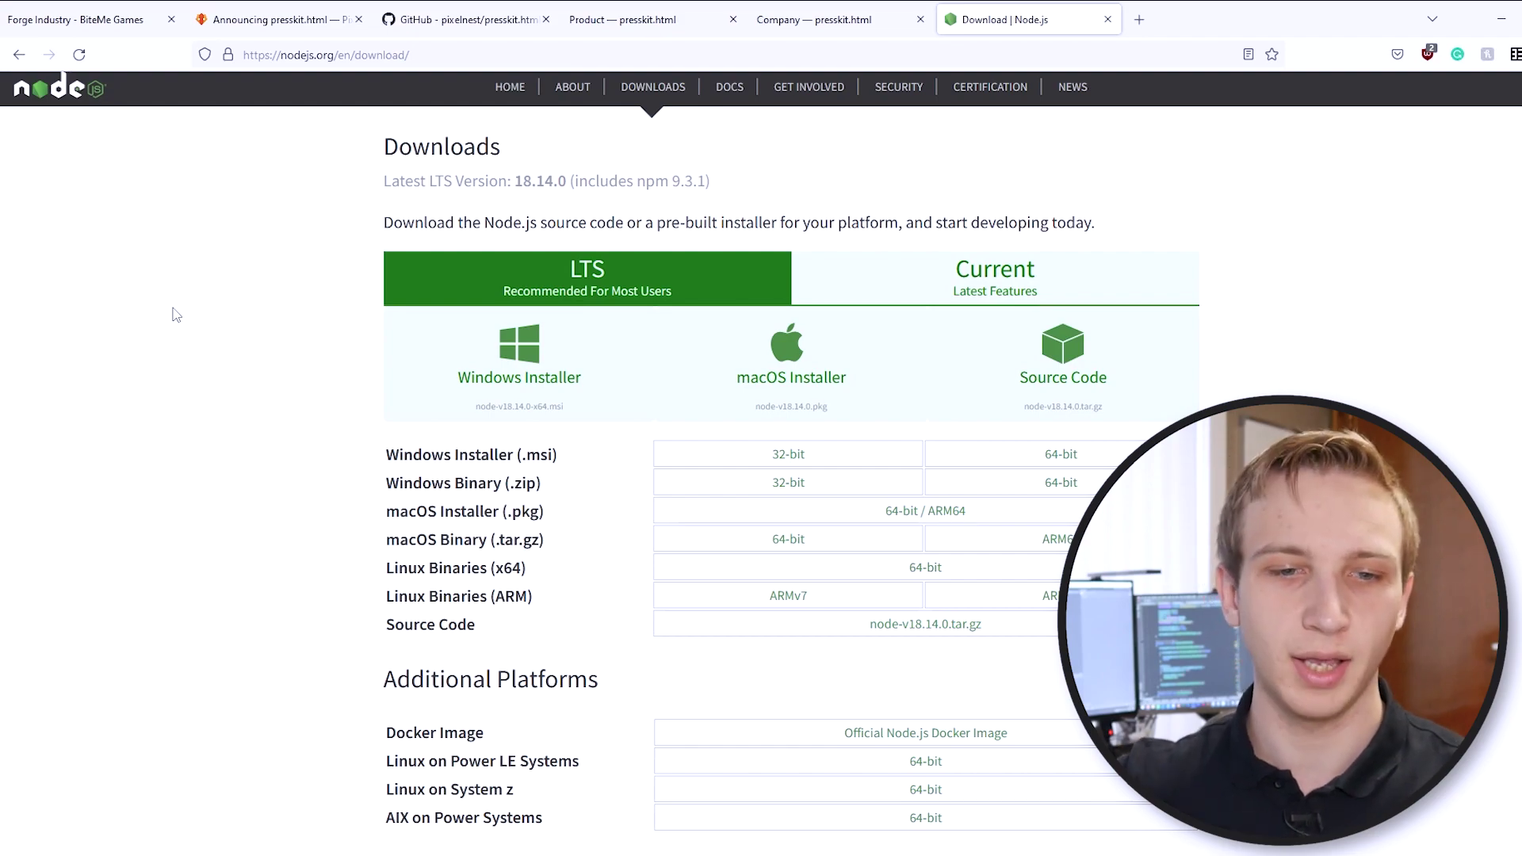
# Step: Scroll the presskit.html GitHub README to the Installation section showing npm install -g presskit
pyautogui.click(496, 16)
pyautogui.scroll(-15, 682, 412)
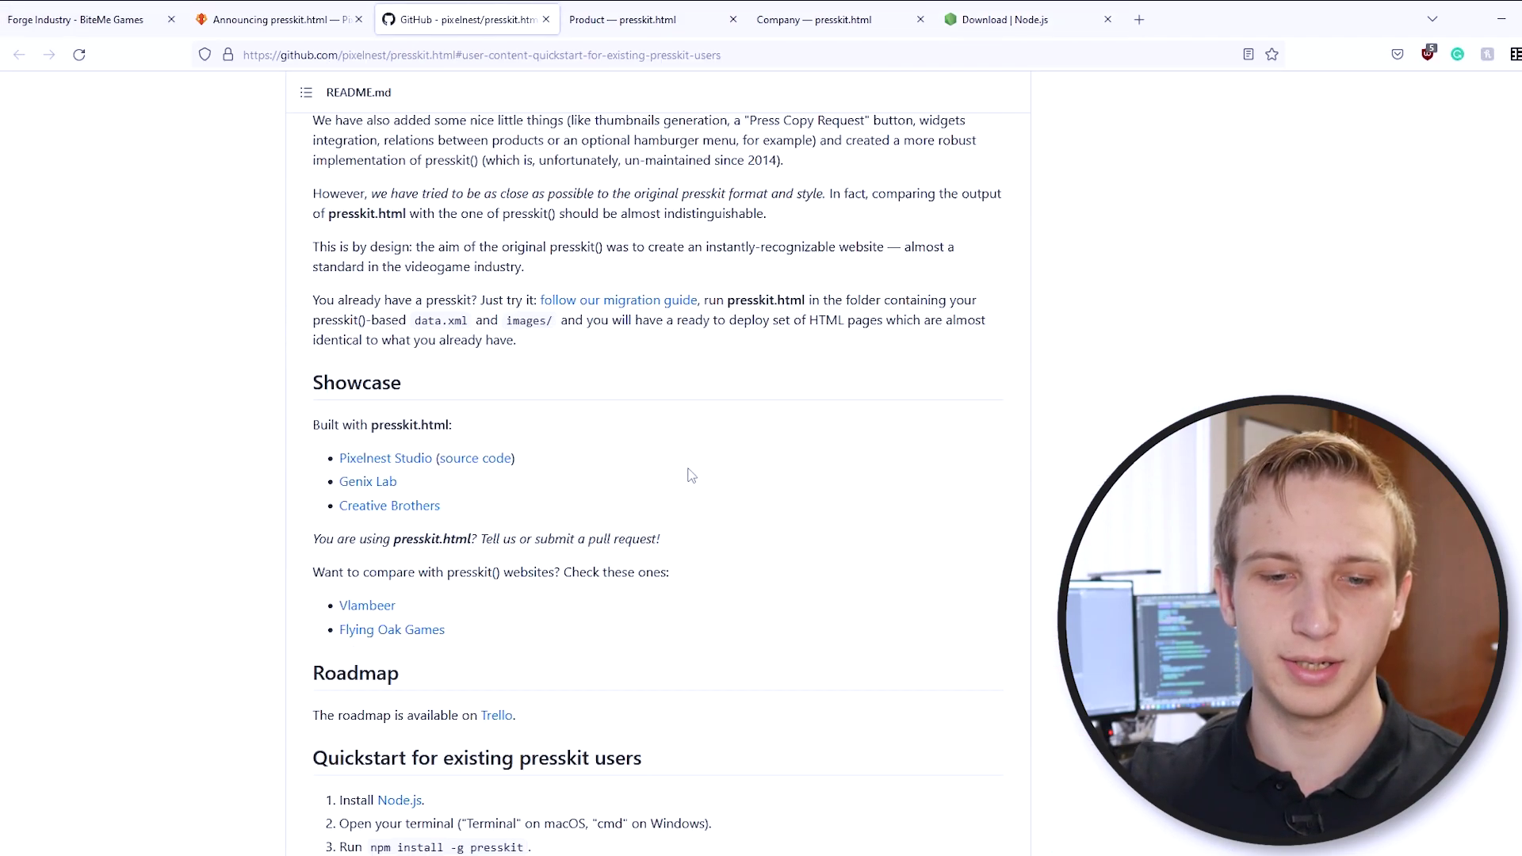
pyautogui.scroll(-10, 691, 474)
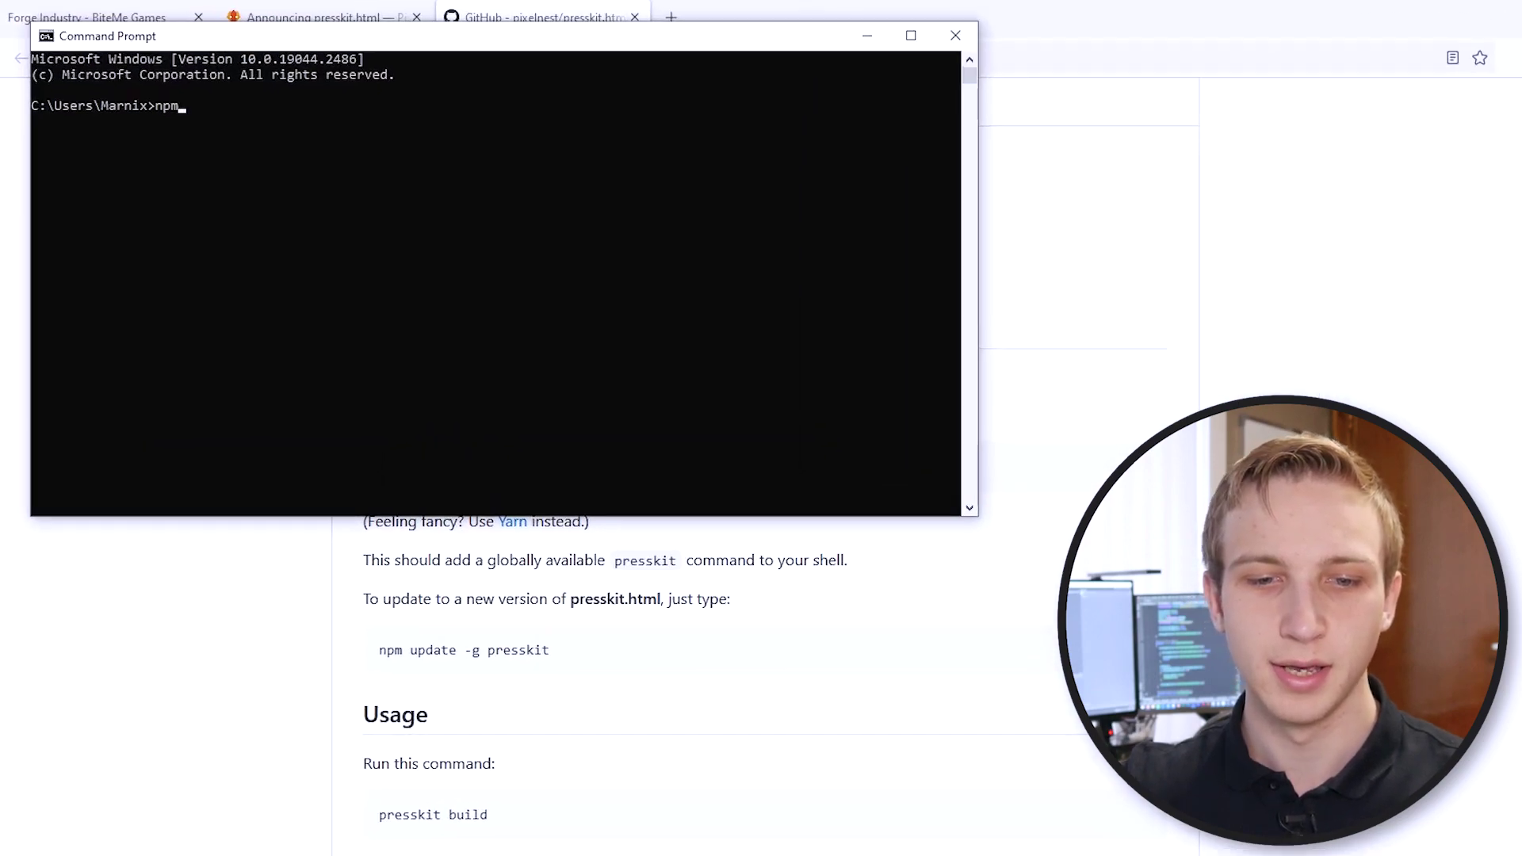
# Step: Install presskit globally with npm and create a demo-presskit folder
pyautogui.write('npm install')
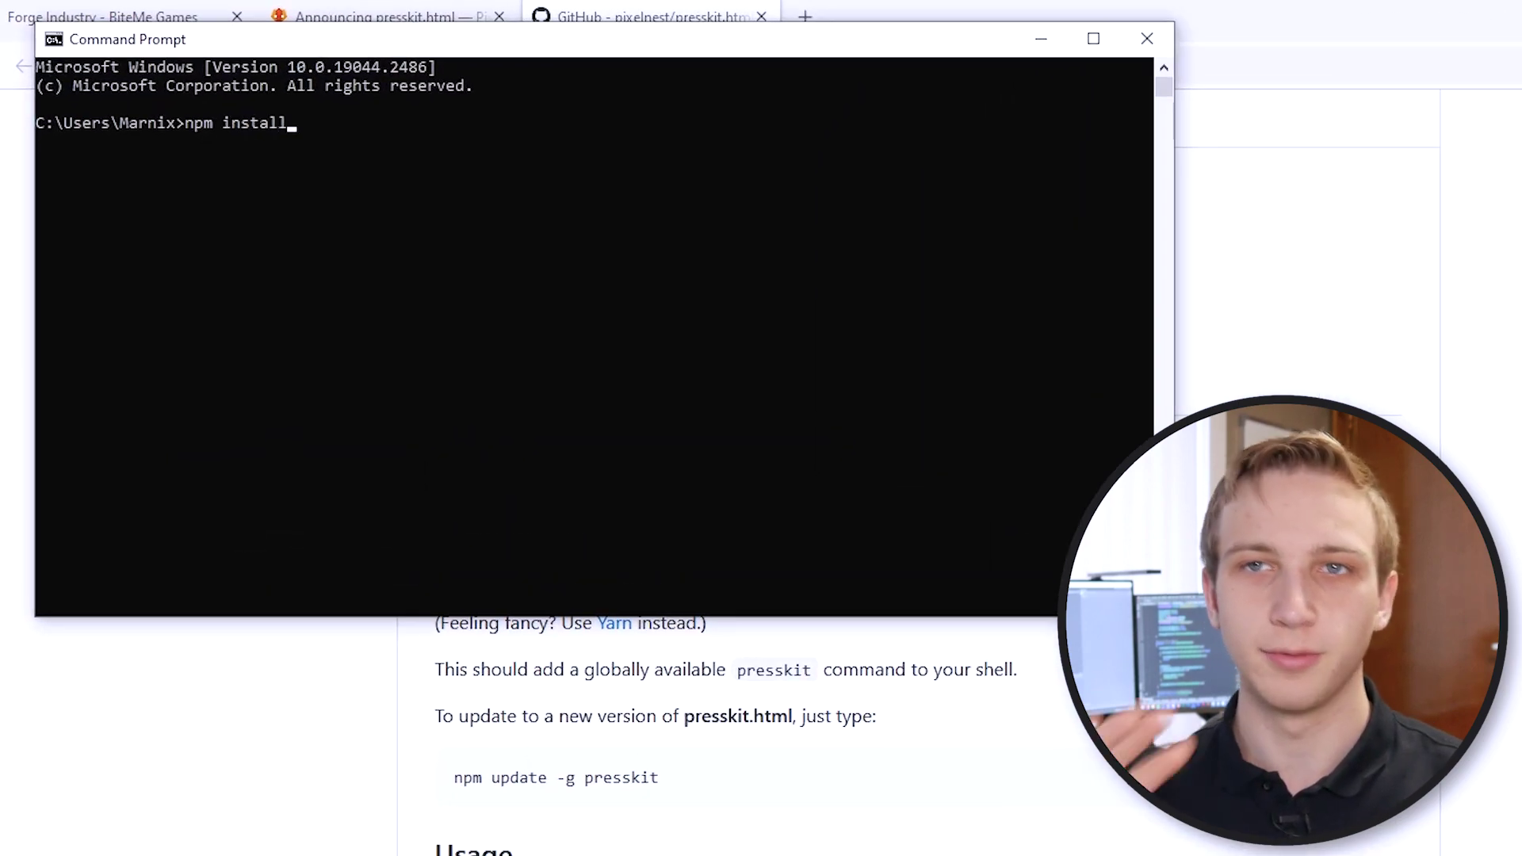
pyautogui.write(' -g presskit')
pyautogui.press('Return')
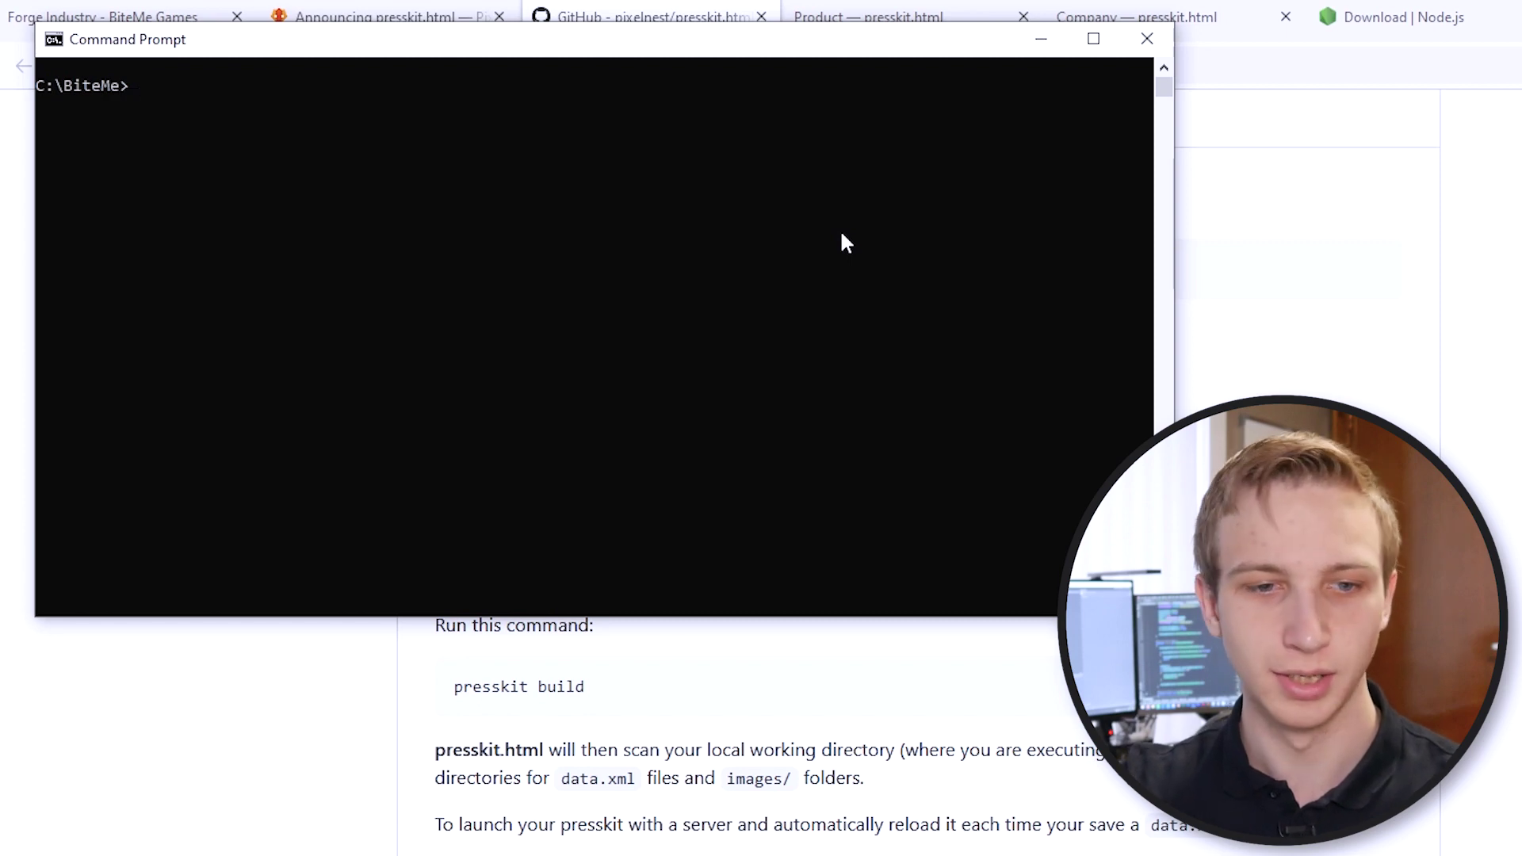
pyautogui.write('mkdir ')
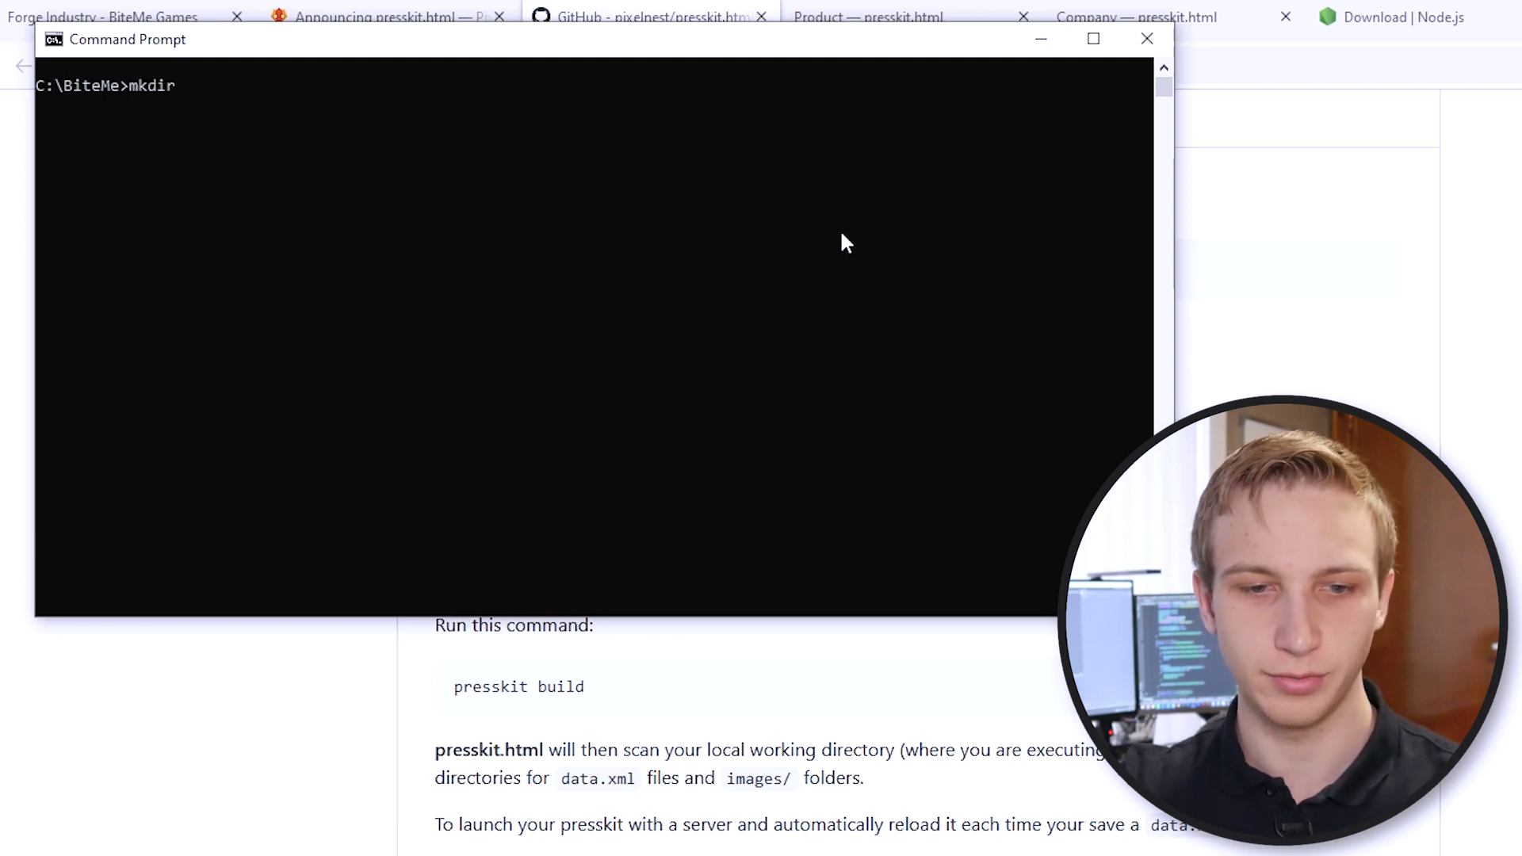
pyautogui.write('demo-presskit')
pyautogui.press('Return')
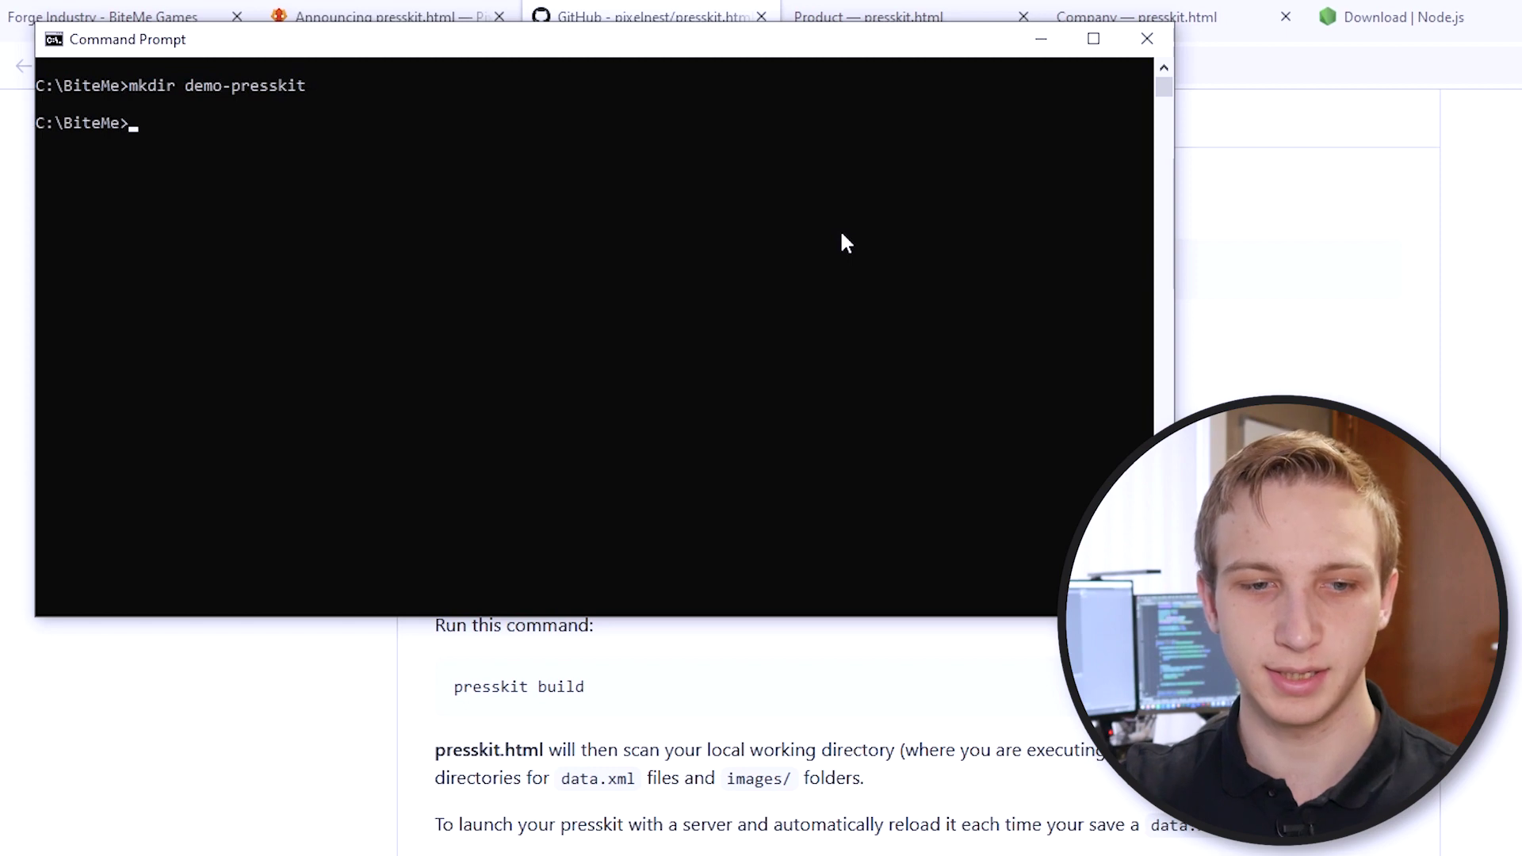
# Step: Inside demo-presskit, generate a company data.xml template with presskit new
pyautogui.write('cd demo-presskit')
pyautogui.press('Return')
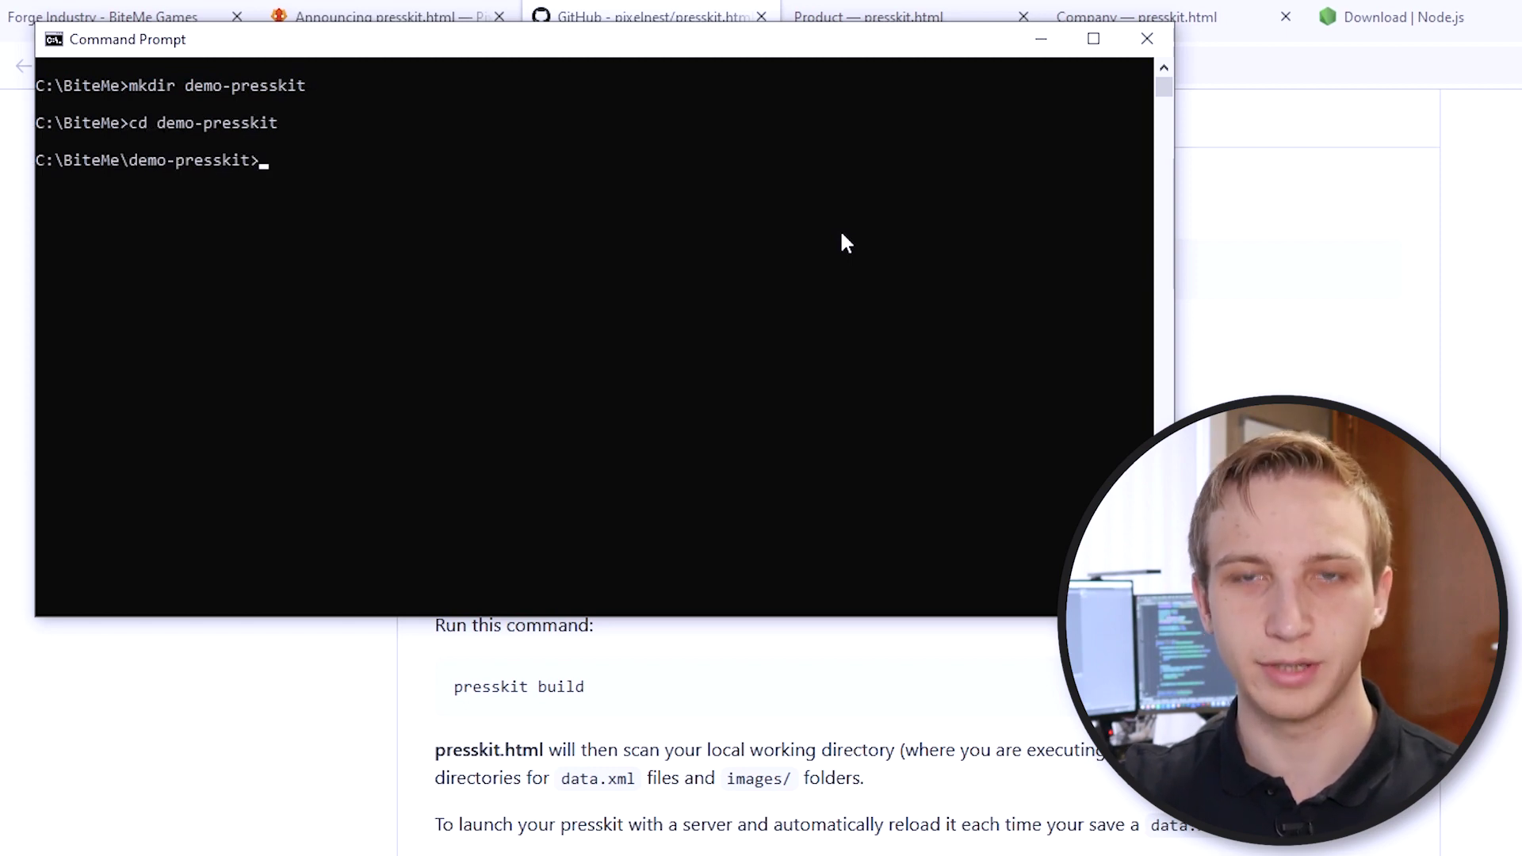
pyautogui.write('presskit ')
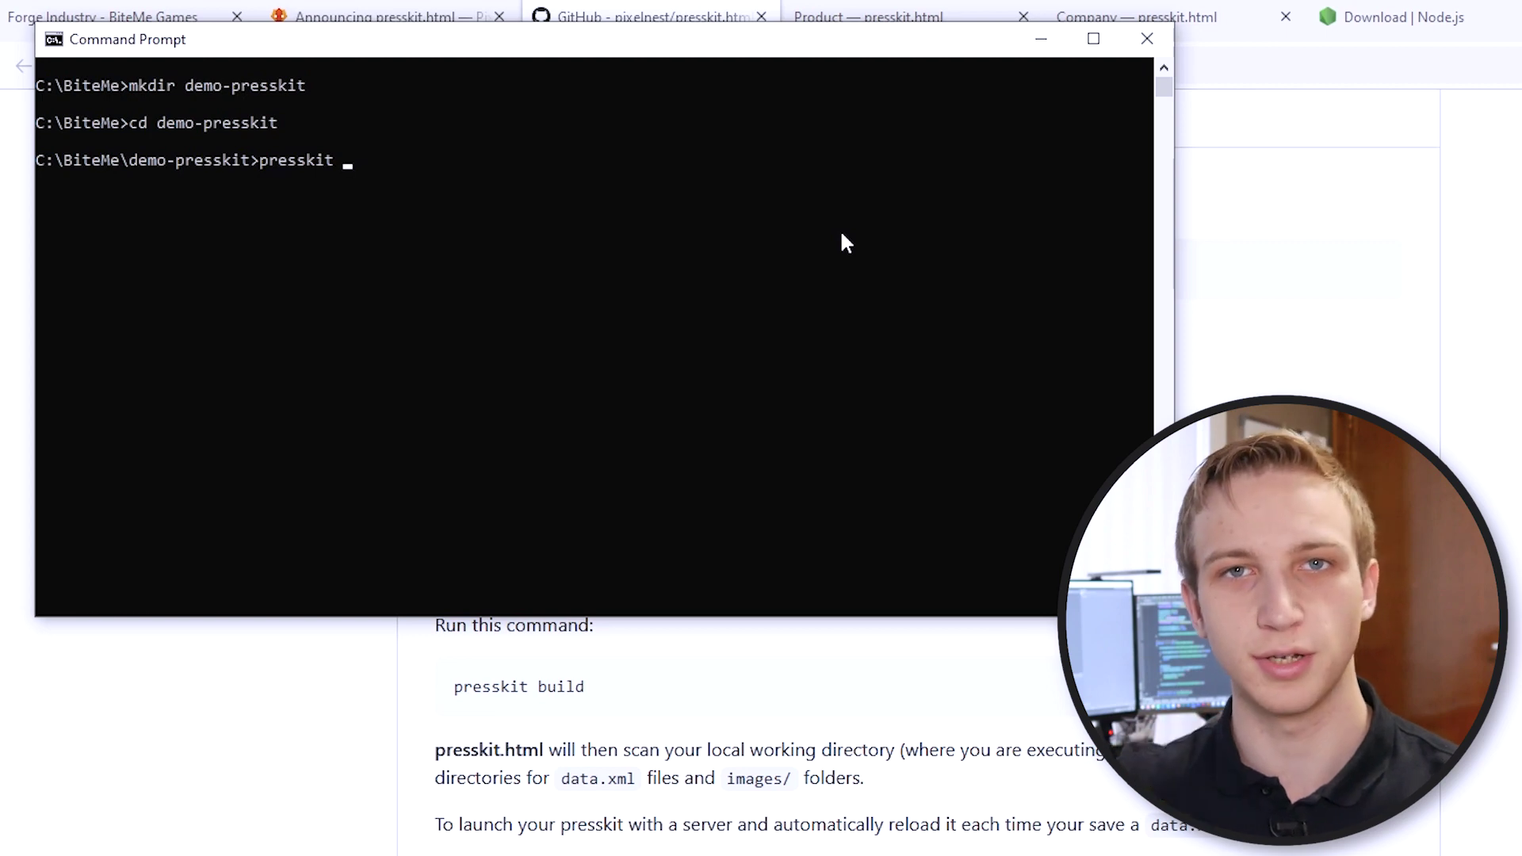
pyautogui.write('new')
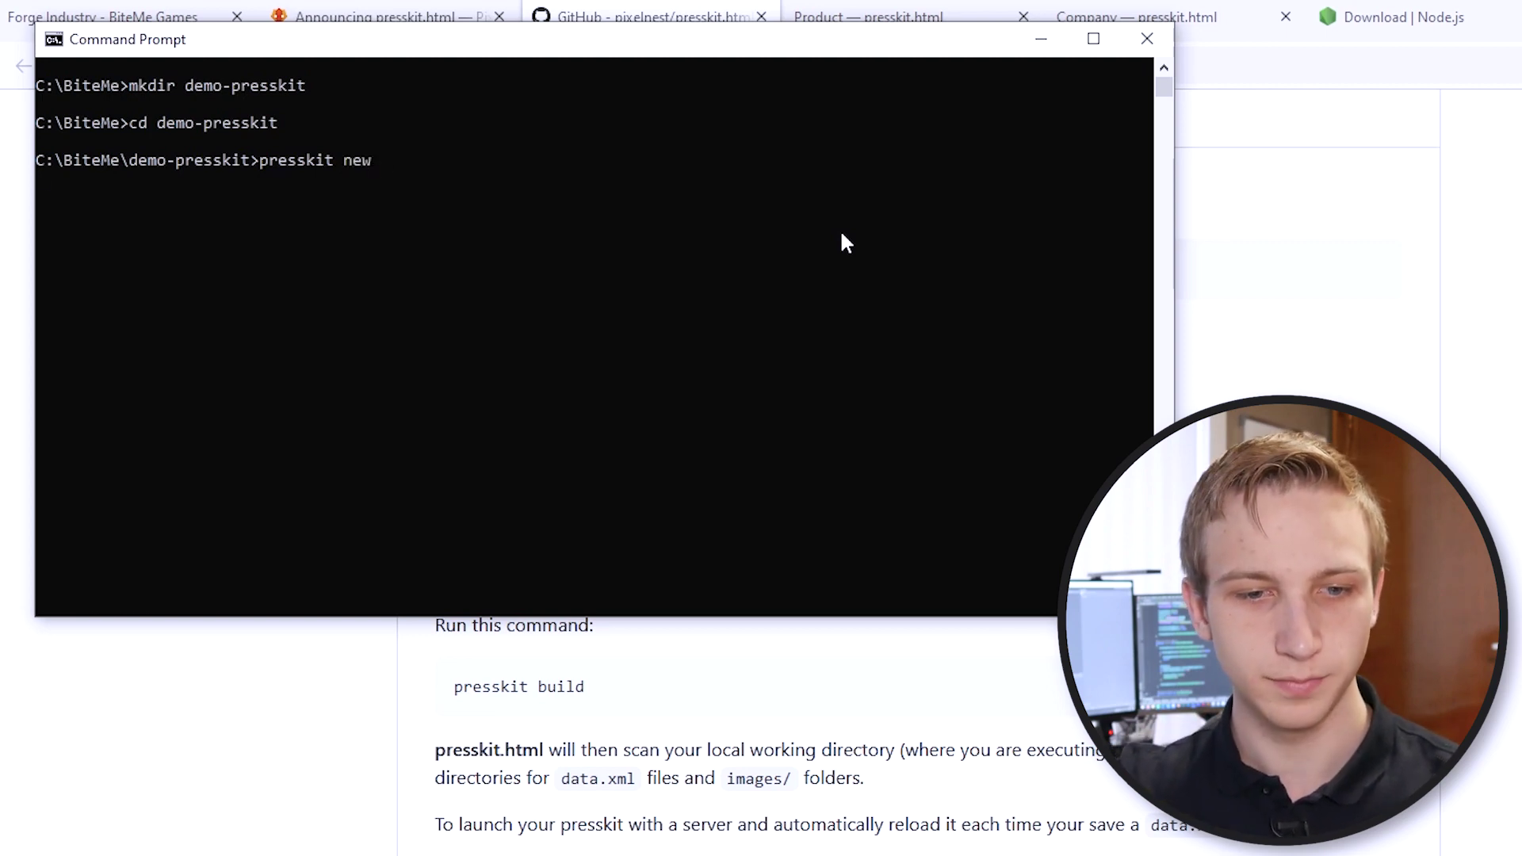
pyautogui.press('Return')
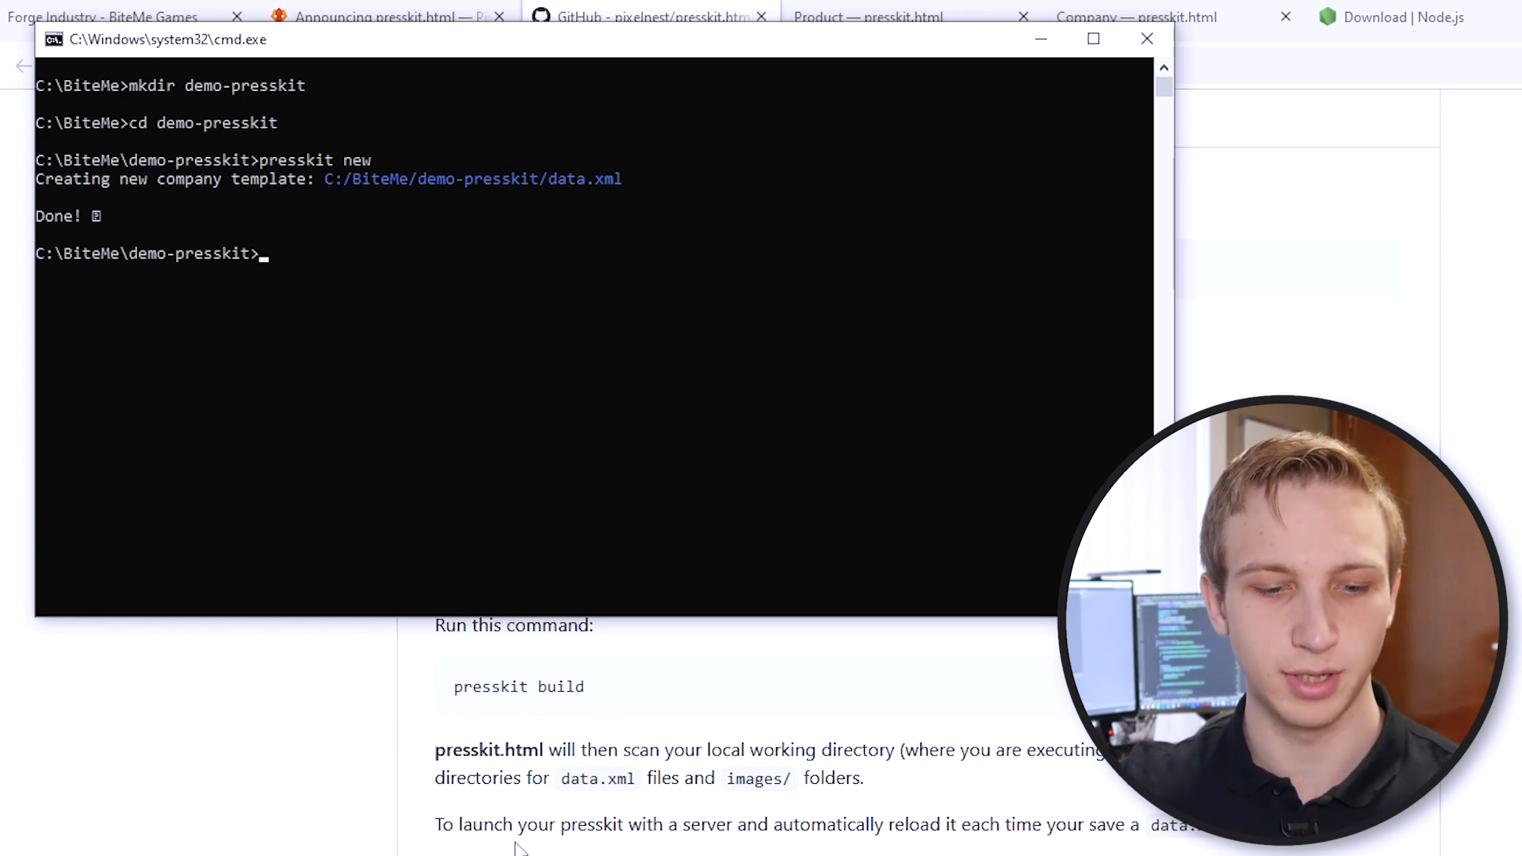
pyautogui.hotkey('alt', 'Tab')
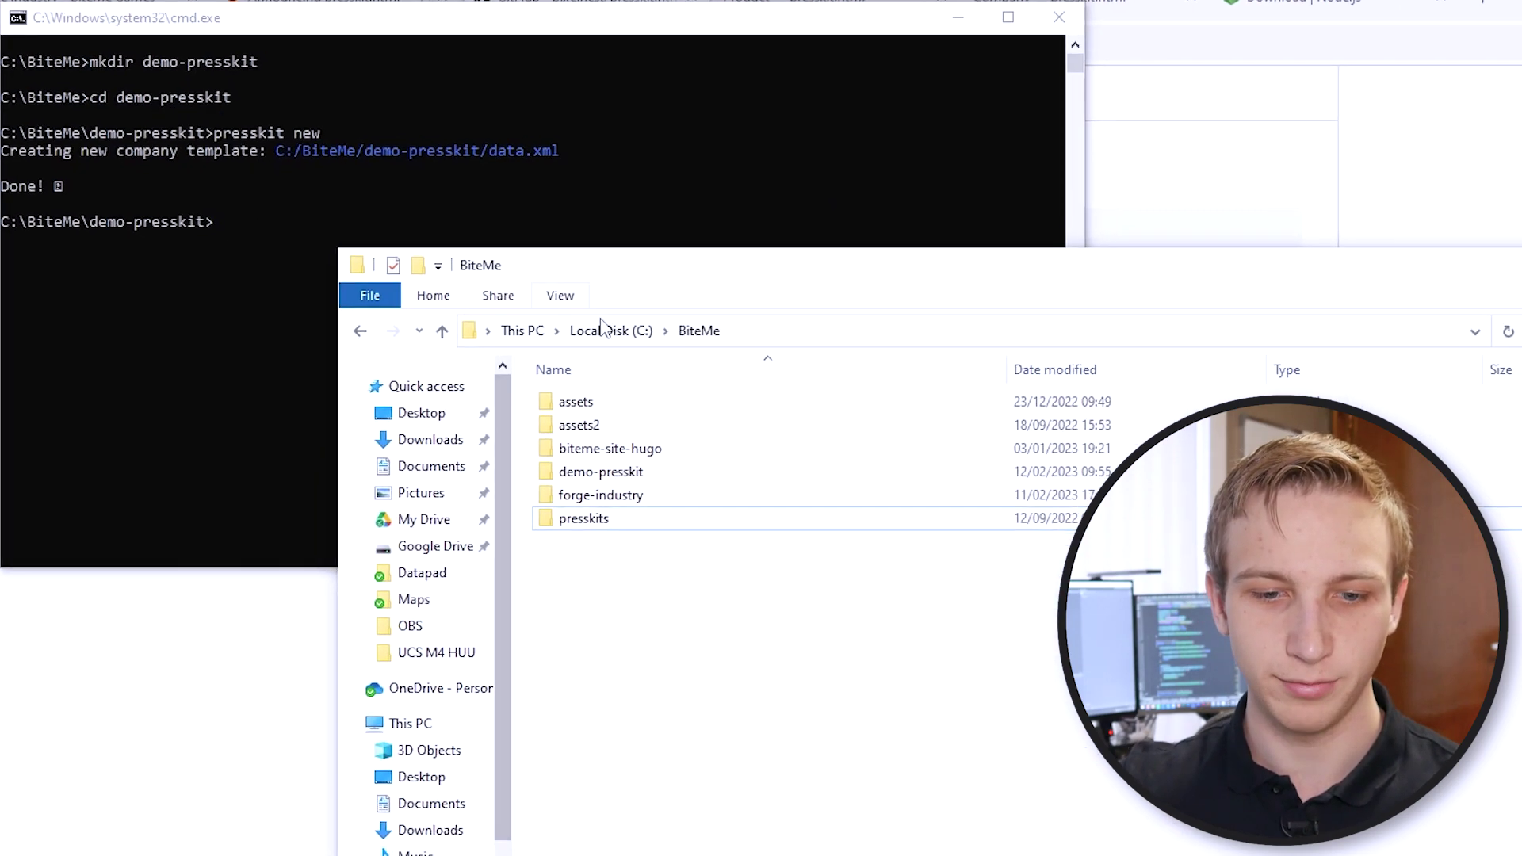
# Step: Open the demo-presskit folder and point out its data.xml file and images folder
pyautogui.doubleClick(636, 472)
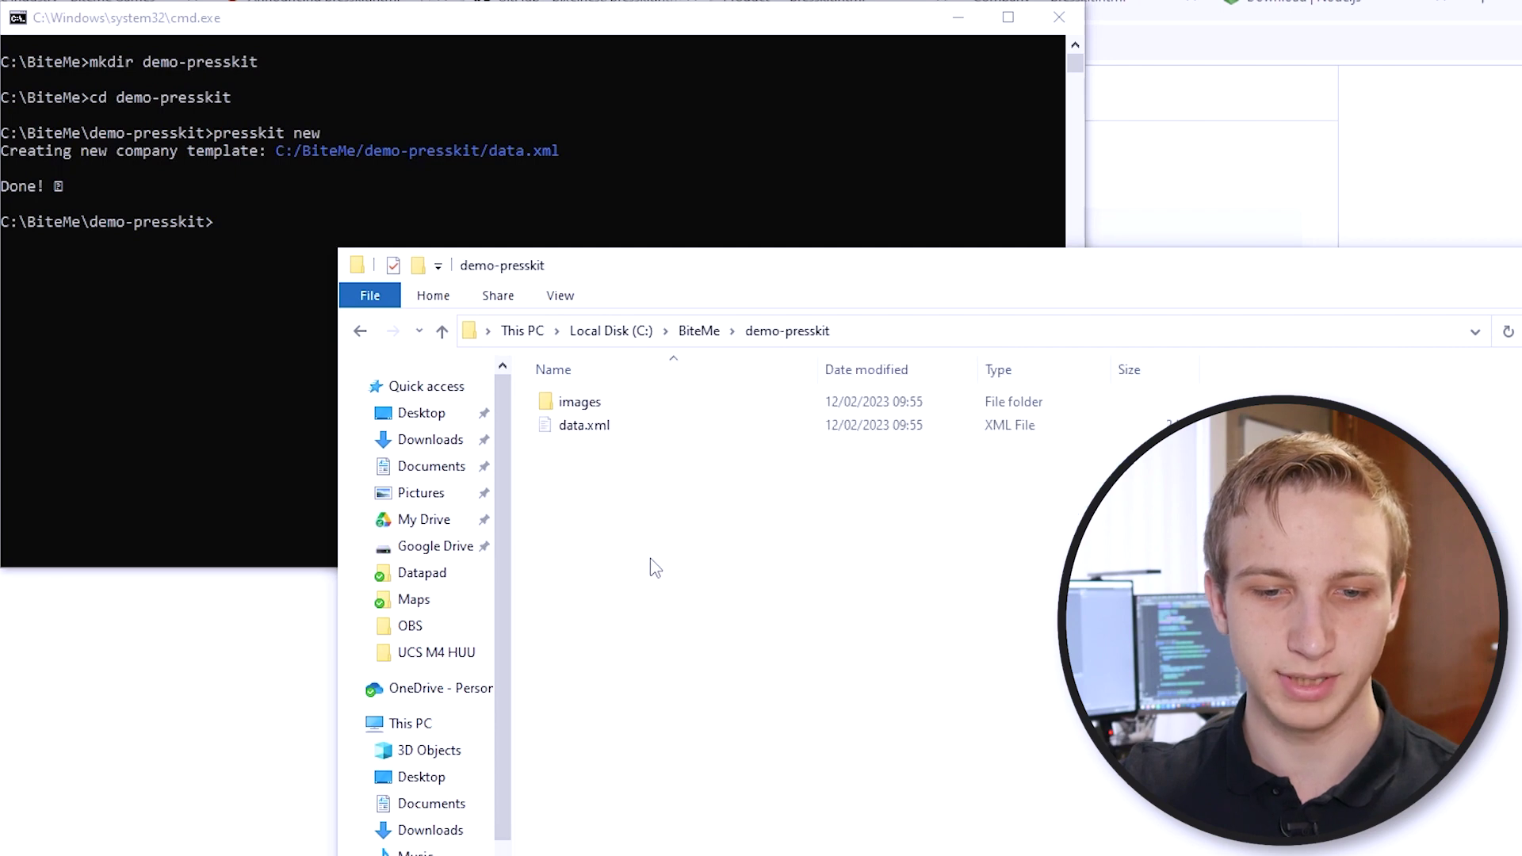
pyautogui.moveTo(846, 274); pyautogui.dragTo(1086, 194)
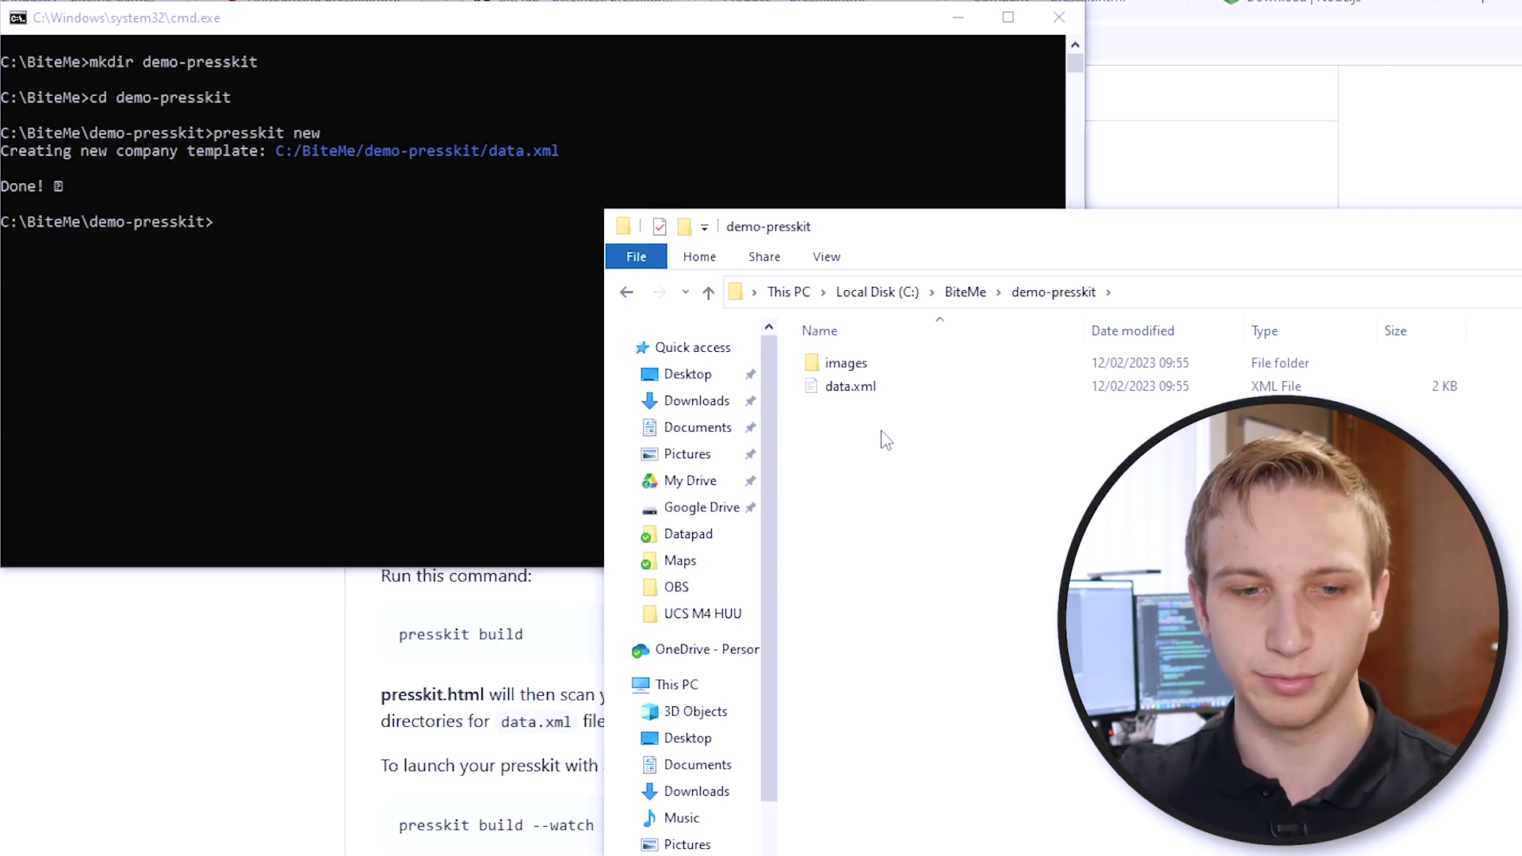
pyautogui.click(817, 393)
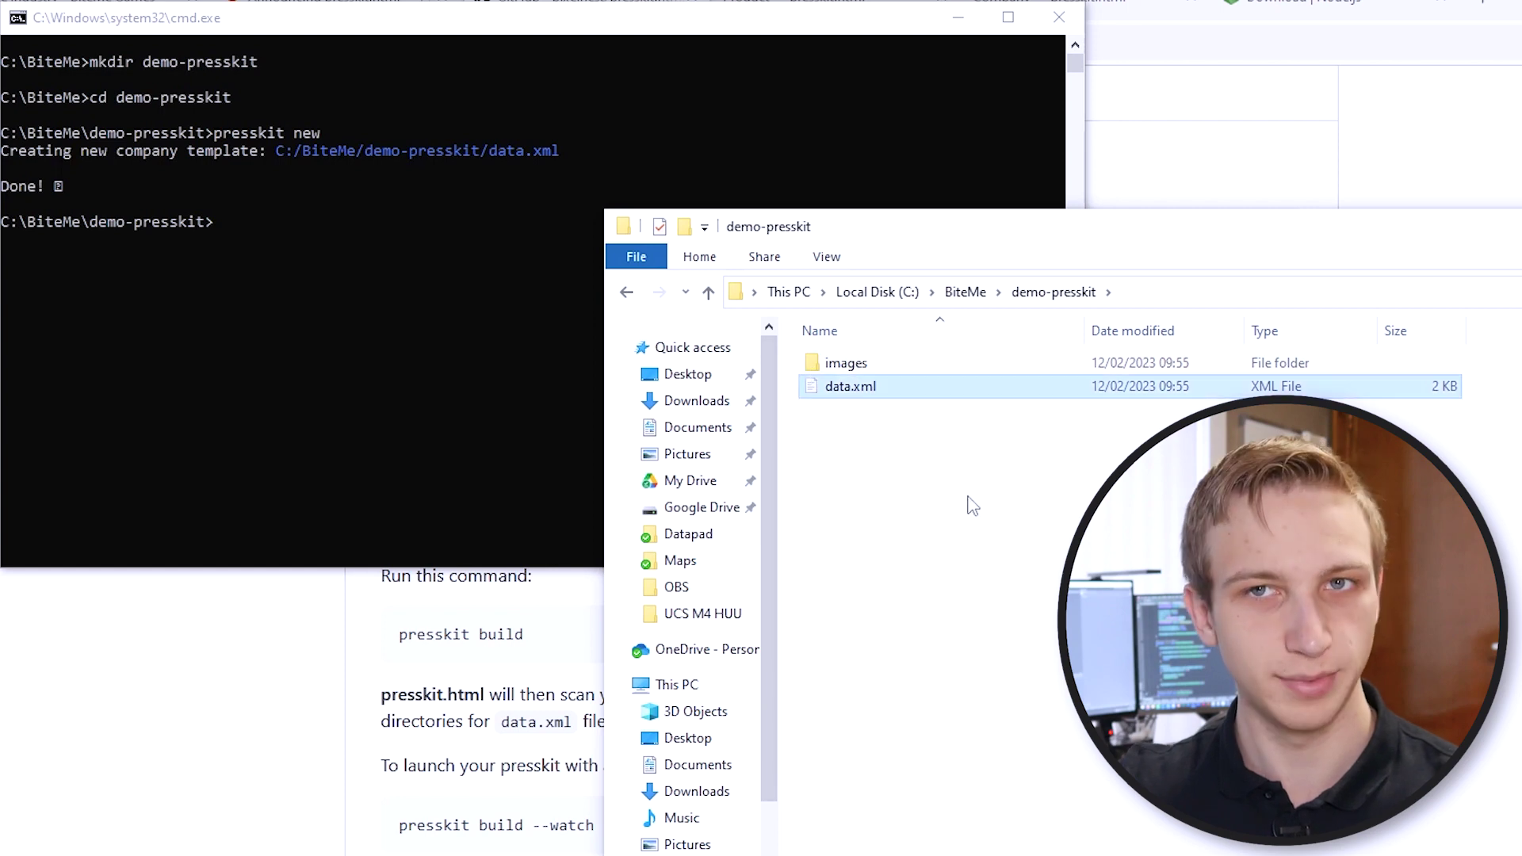
pyautogui.click(848, 364)
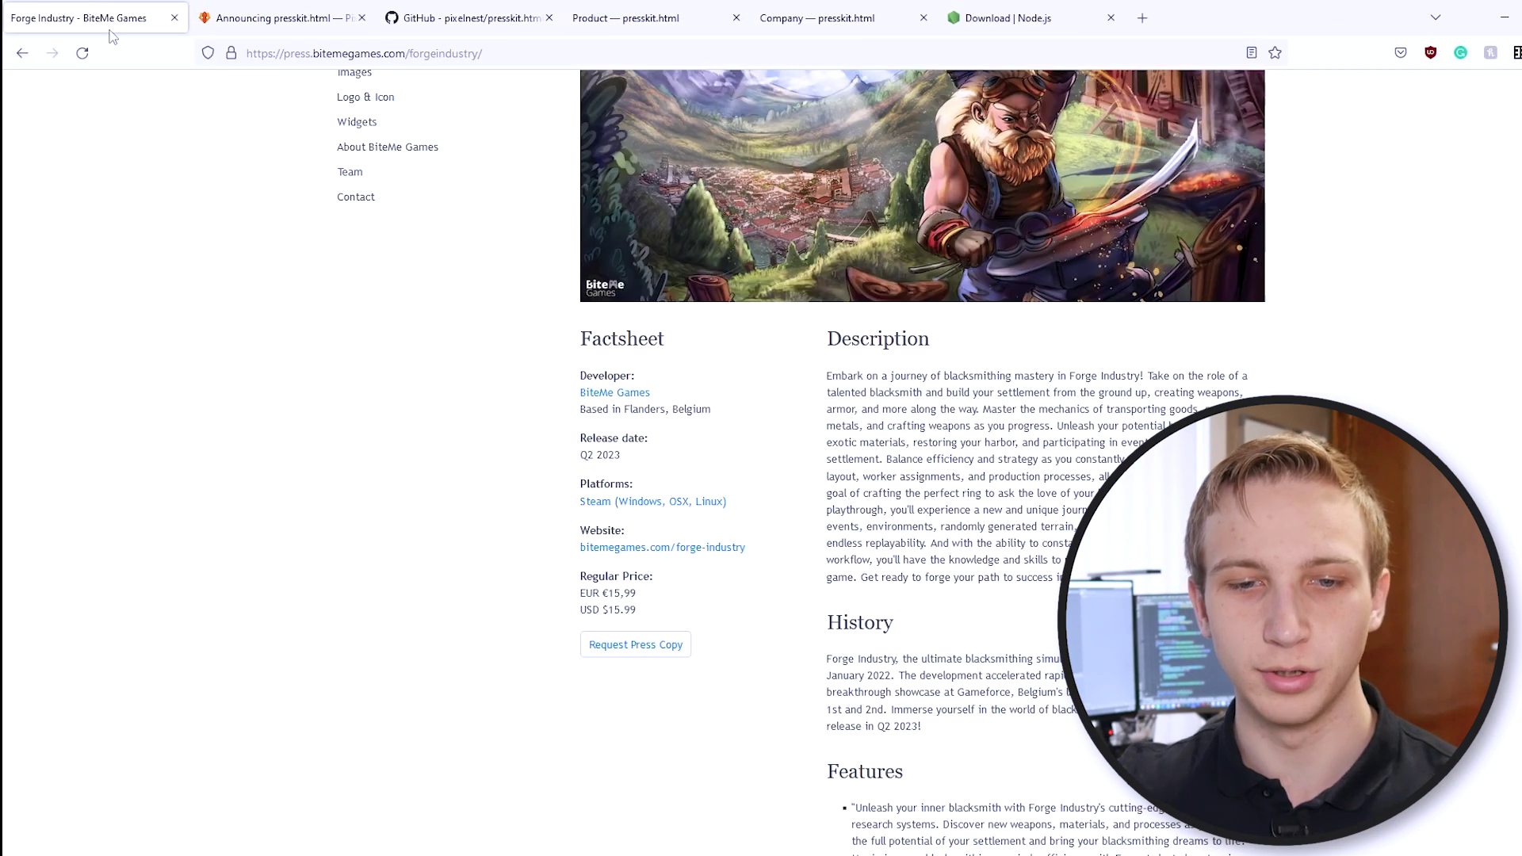
# Step: View the BiteMe Games company press page in Firefox, then return to the folder window
pyautogui.scroll(3, 379, 317)
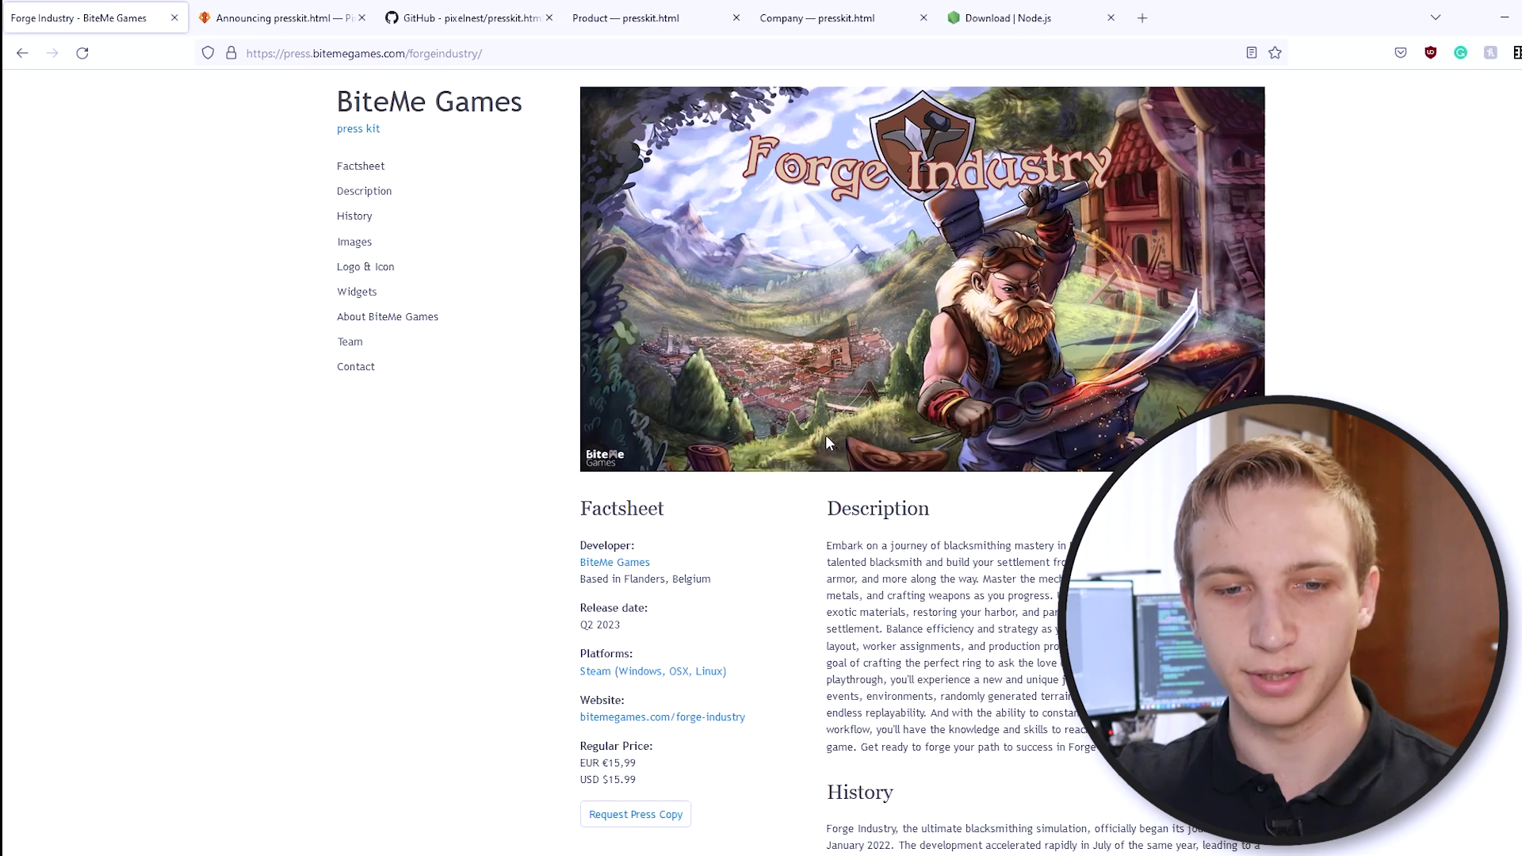
pyautogui.click(372, 112)
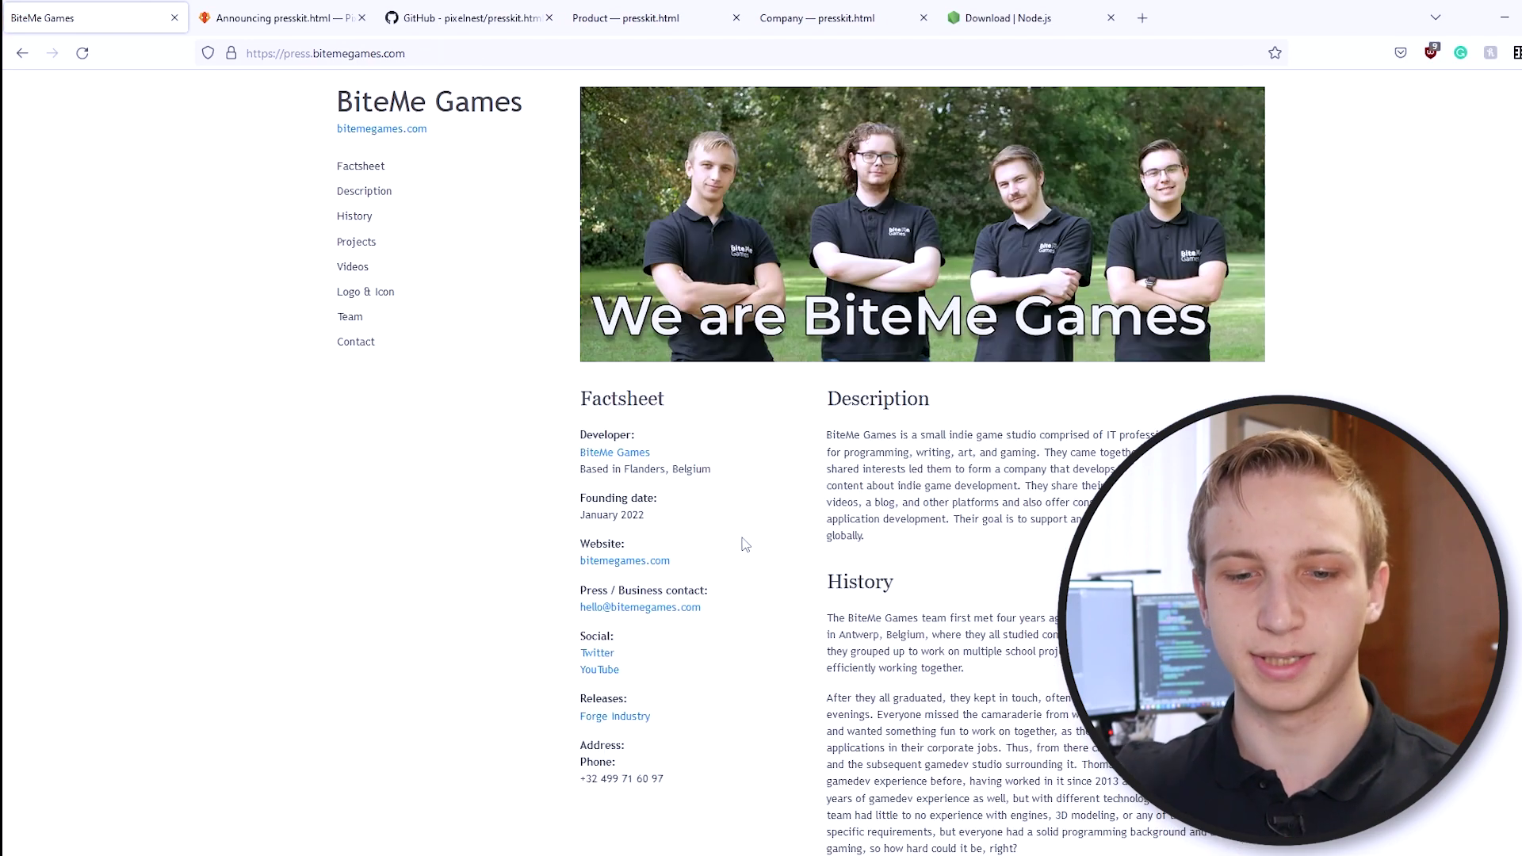
pyautogui.hotkey('alt', 'Tab')
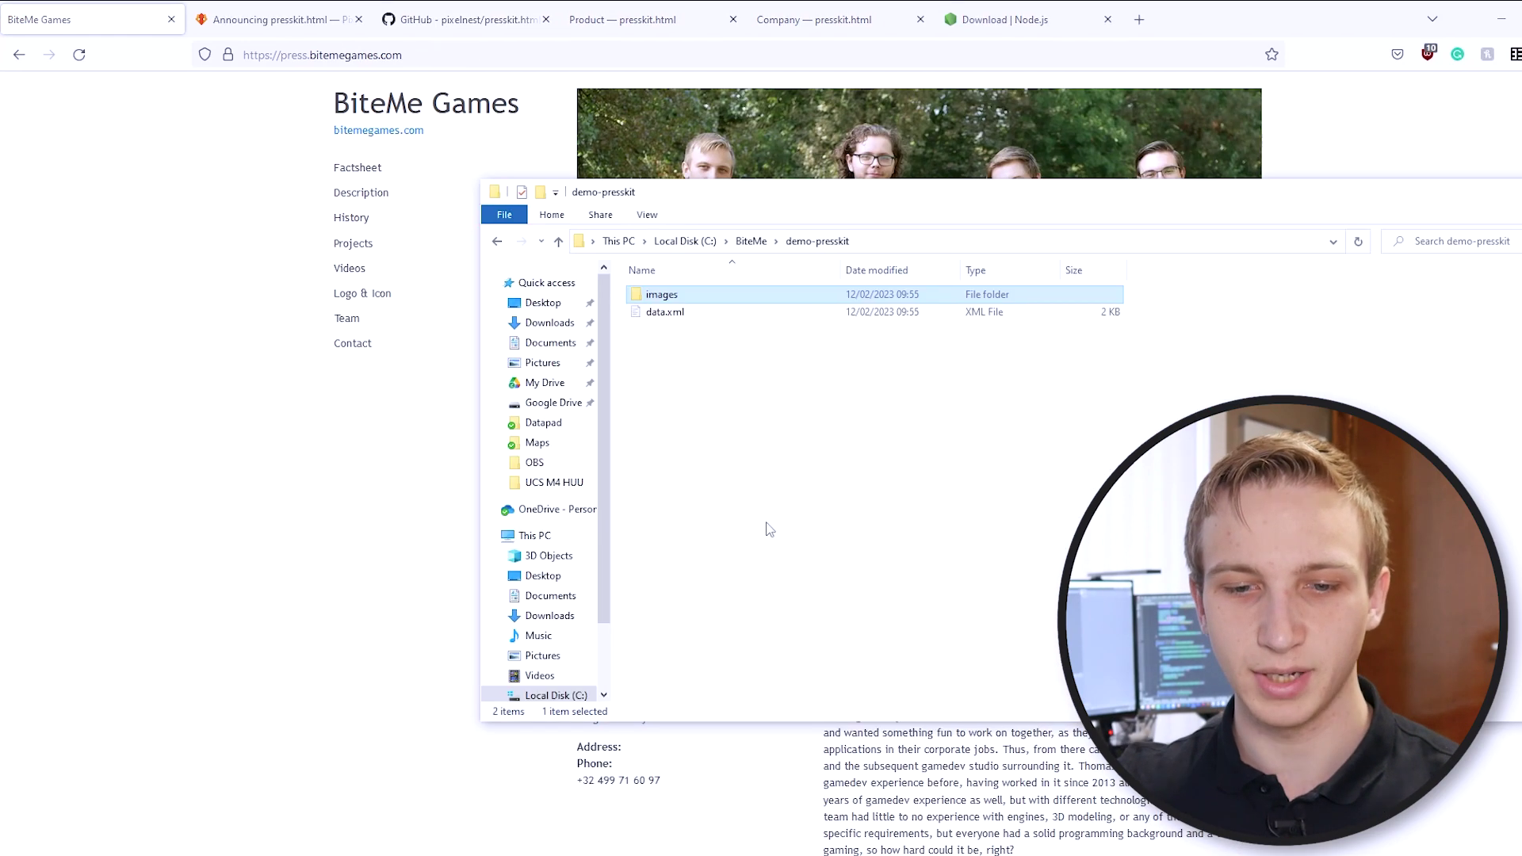
# Step: Open data.xml in VS Code and enlarge the editor text
pyautogui.doubleClick(675, 314)
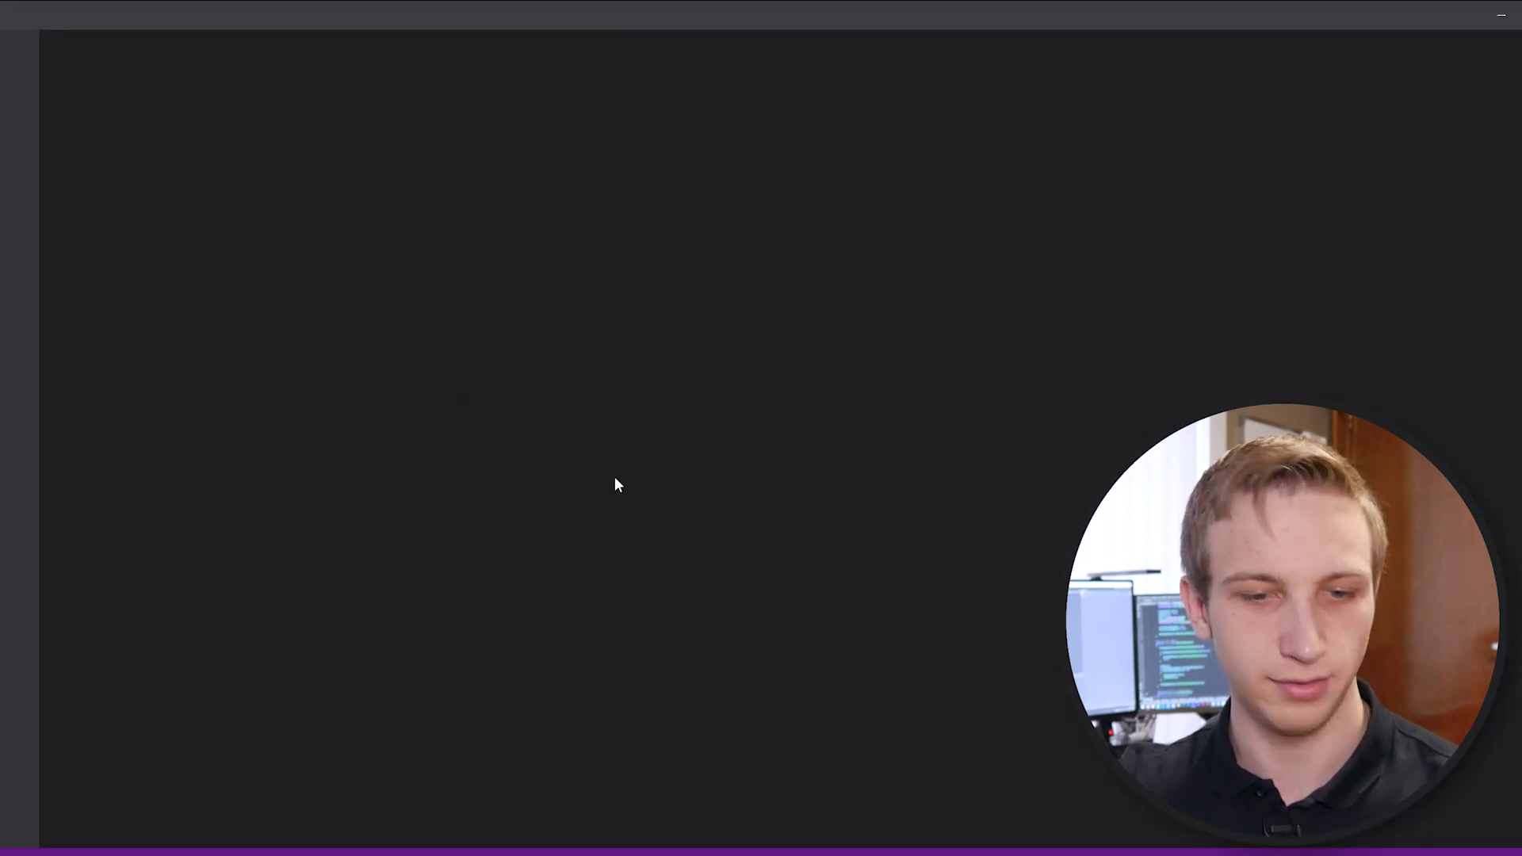
pyautogui.click(344, 238)
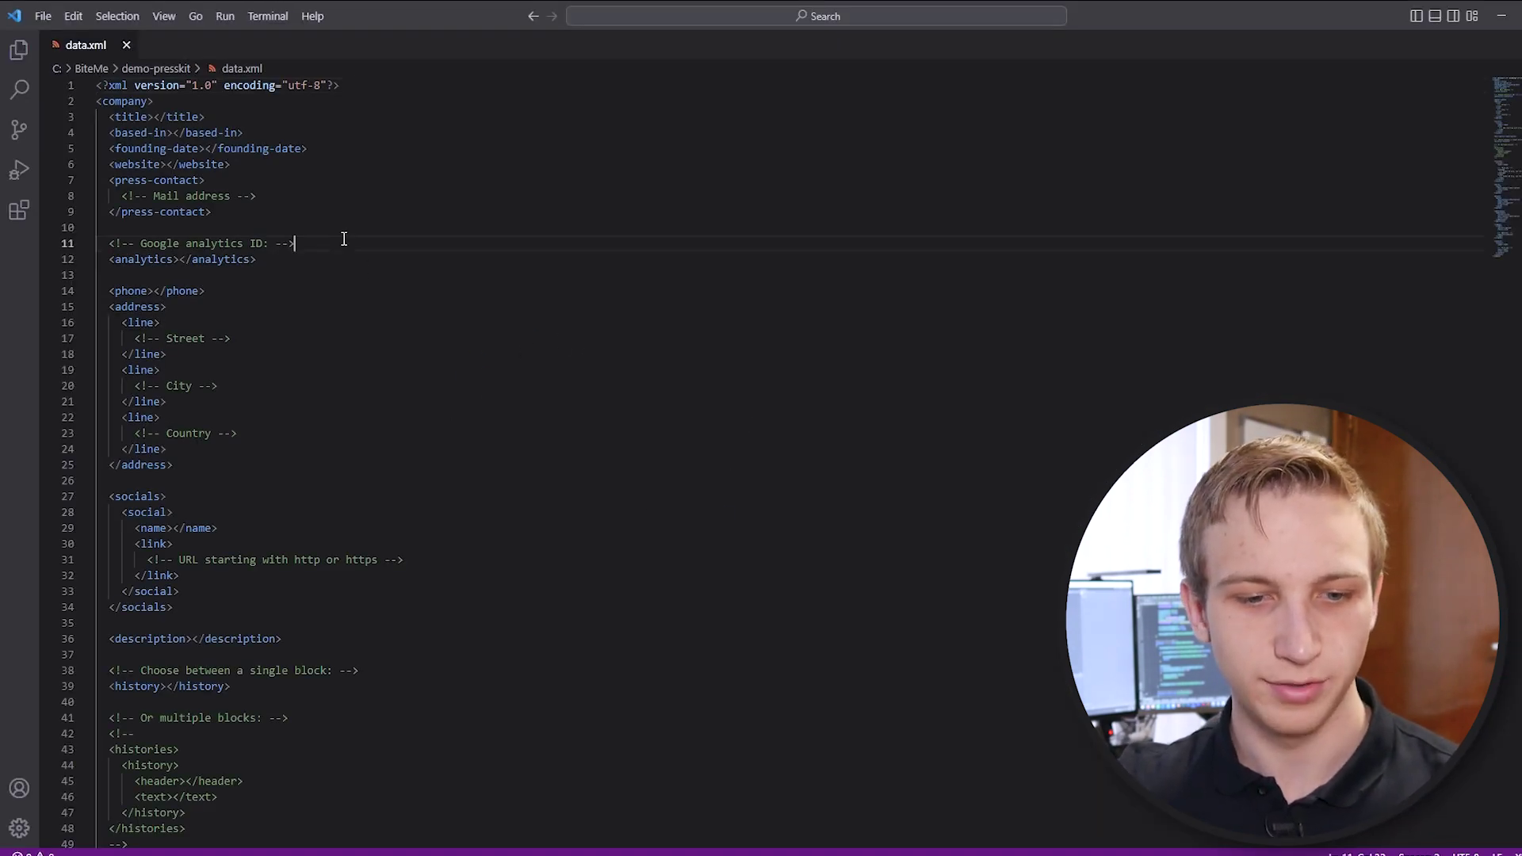
pyautogui.scroll(-3, 1506, 126)
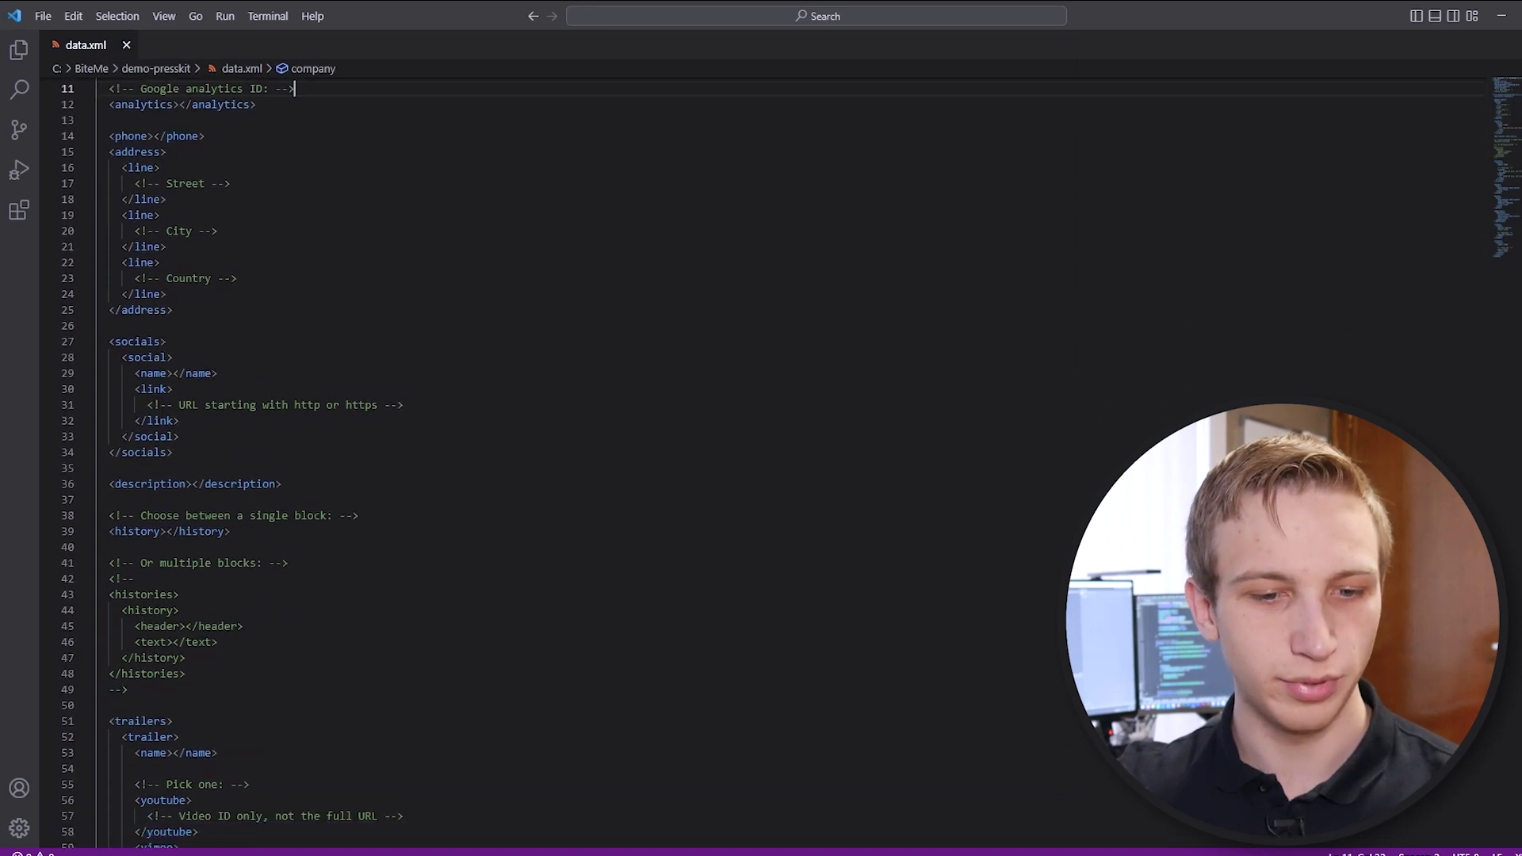
pyautogui.scroll(-5, 663, 508)
pyautogui.scroll(10, 663, 507)
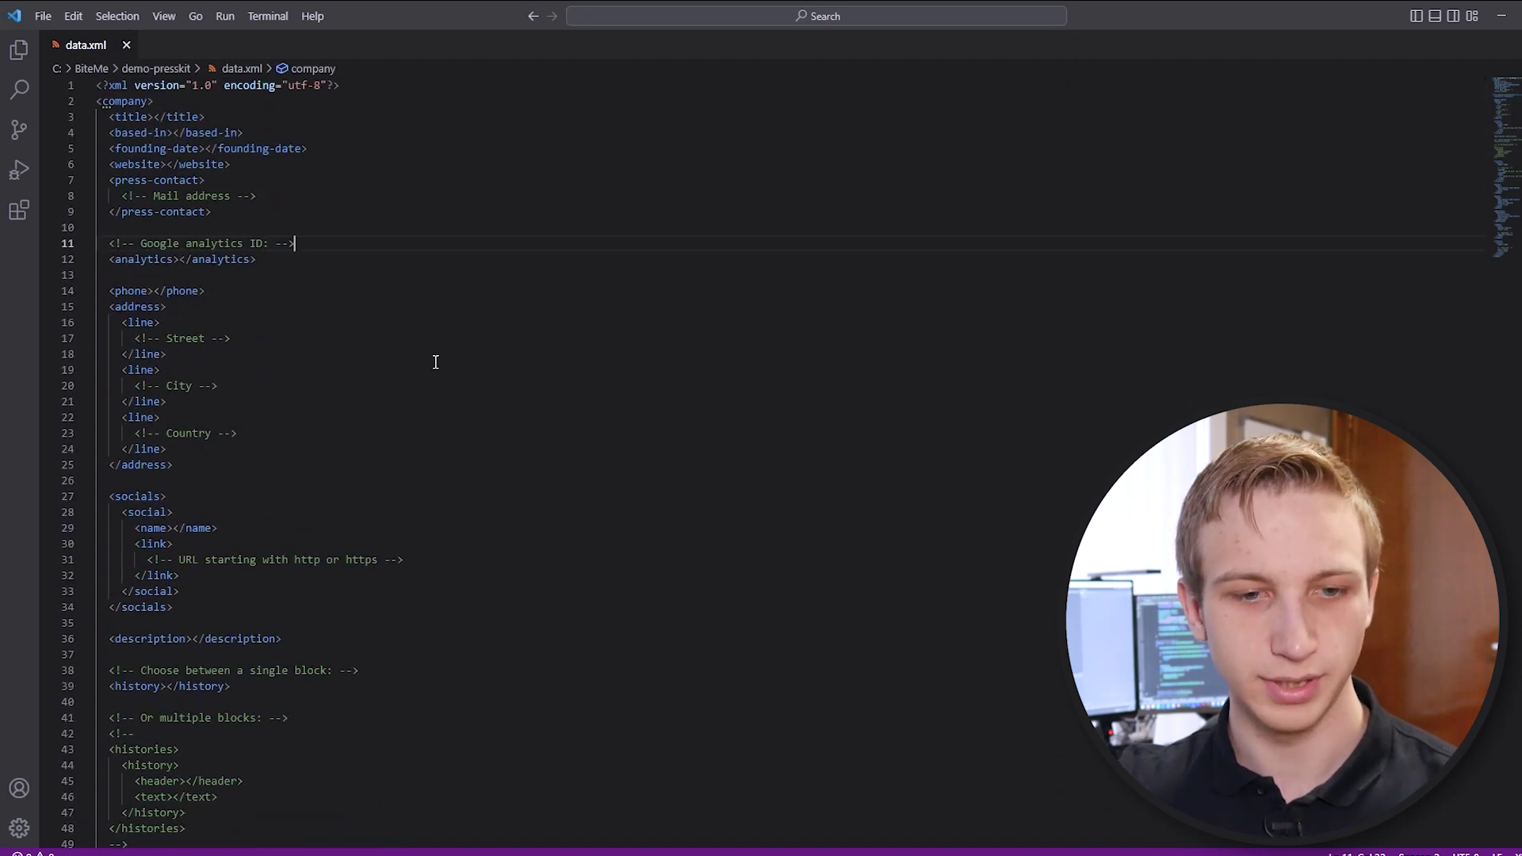
pyautogui.click(417, 336)
pyautogui.hotkey('ctrl', '=')
pyautogui.hotkey('ctrl', '=')
pyautogui.hotkey('ctrl', '=')
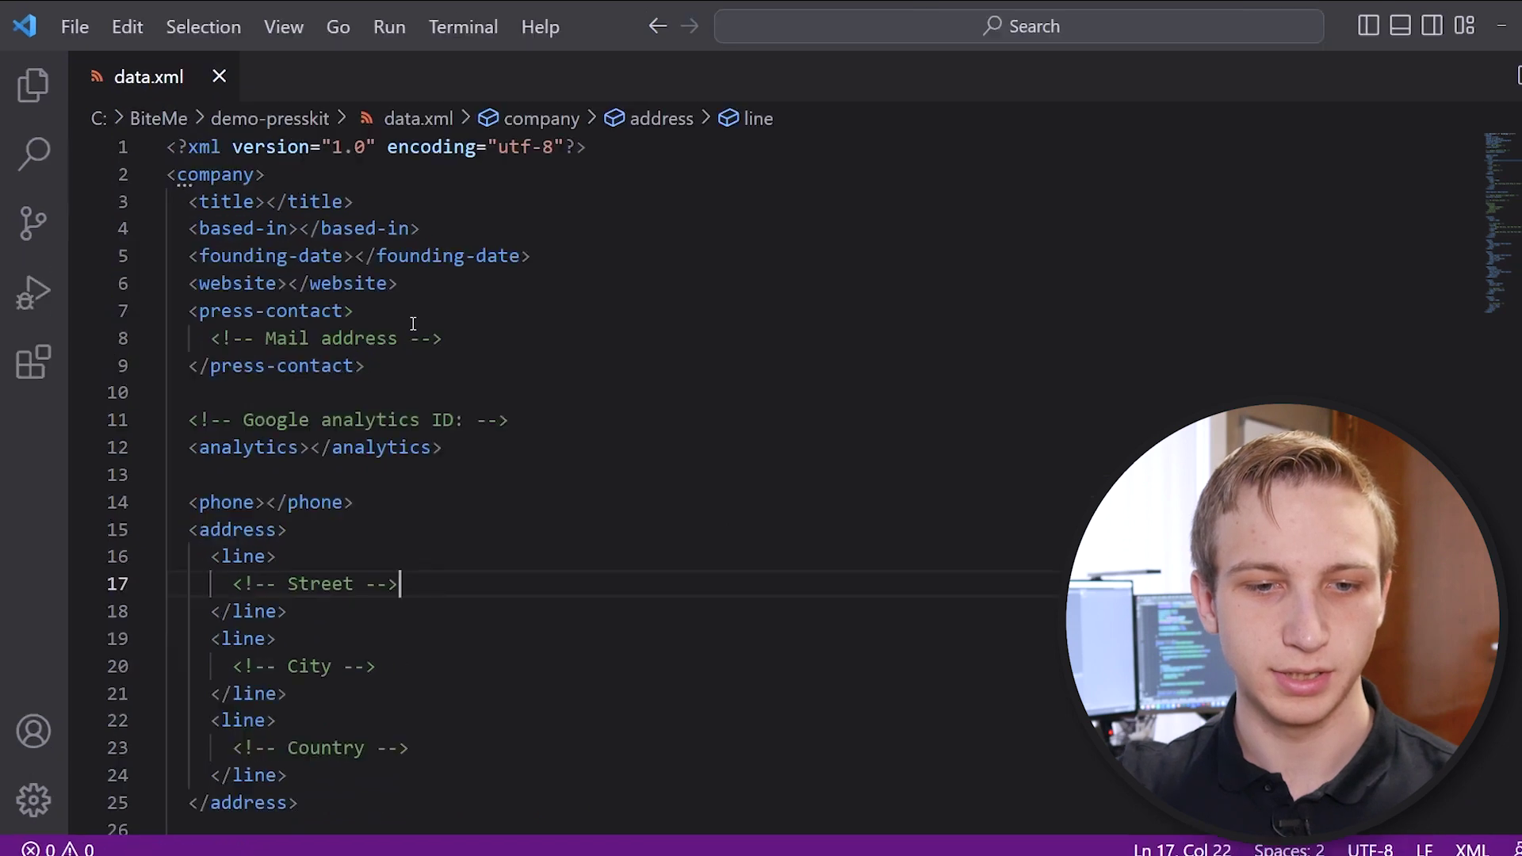
# Step: Enter 'BiteMe Games' as the title and 'Belgium' as the based-in value
pyautogui.click(268, 201)
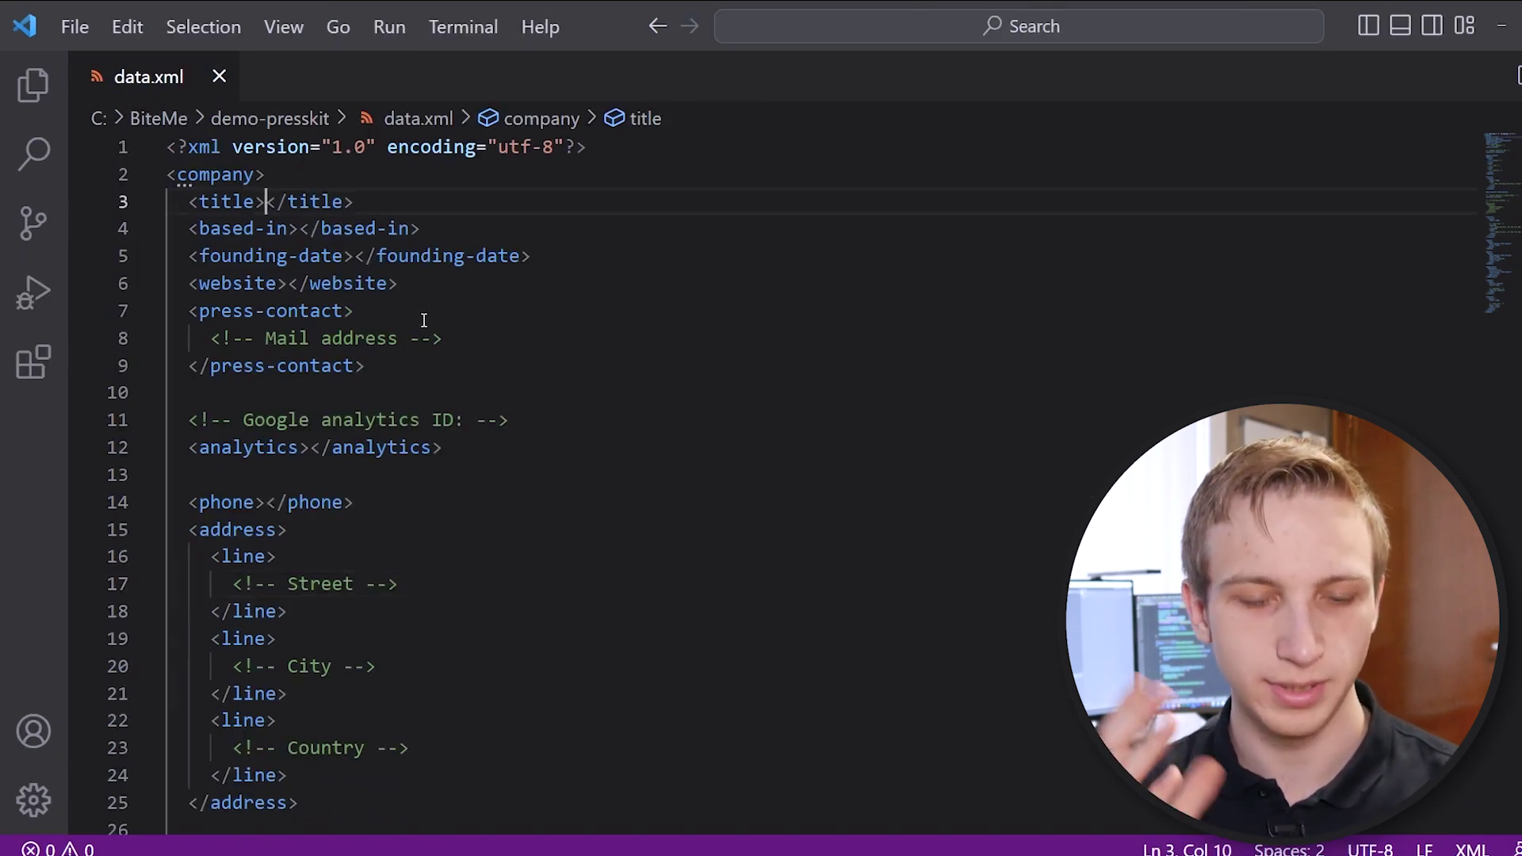
pyautogui.write('BiteMe G')
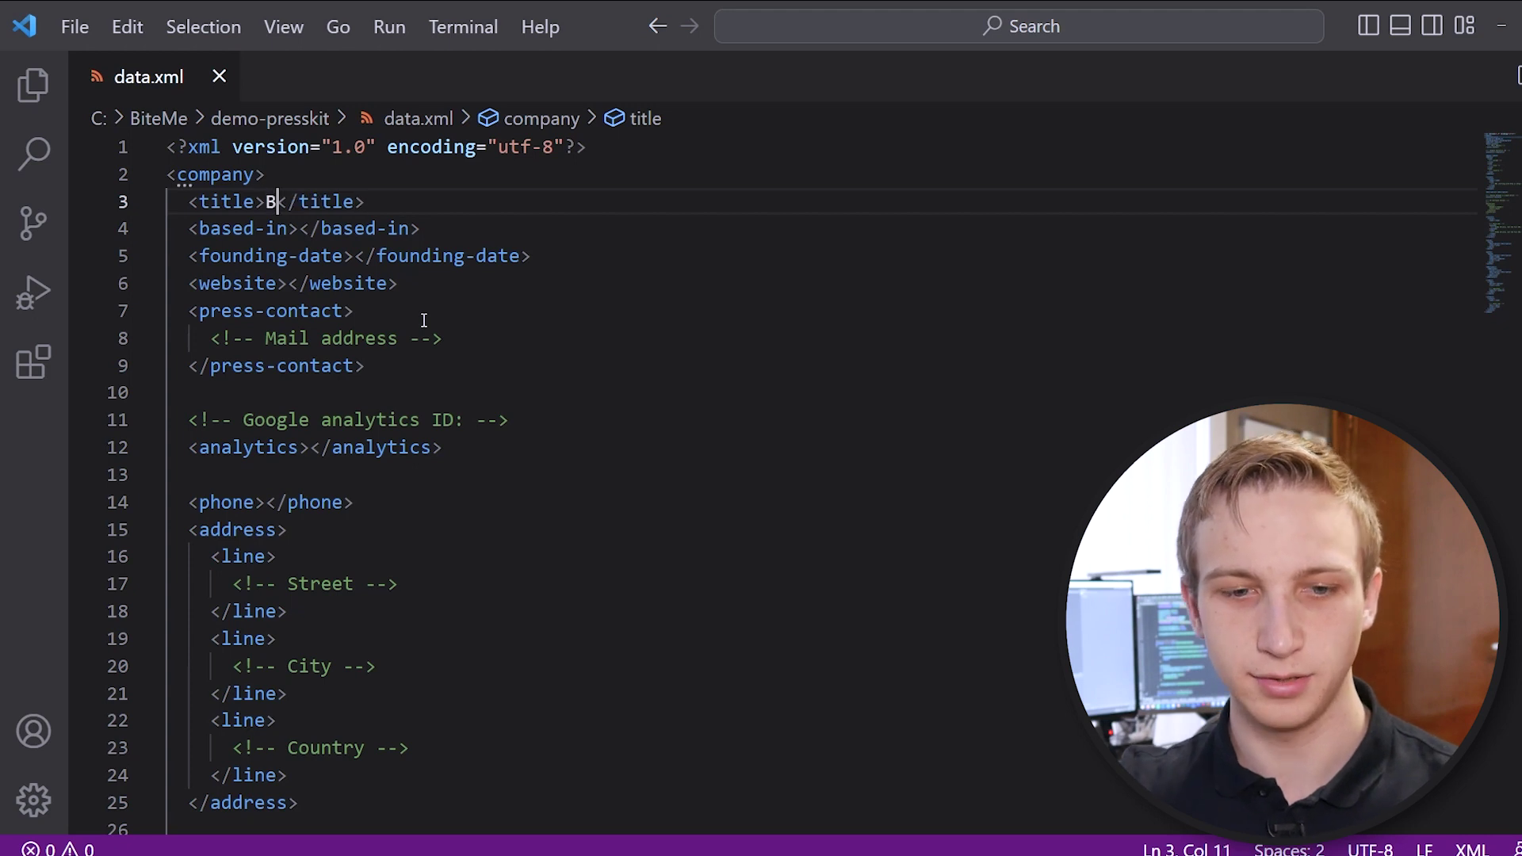
pyautogui.write('ames')
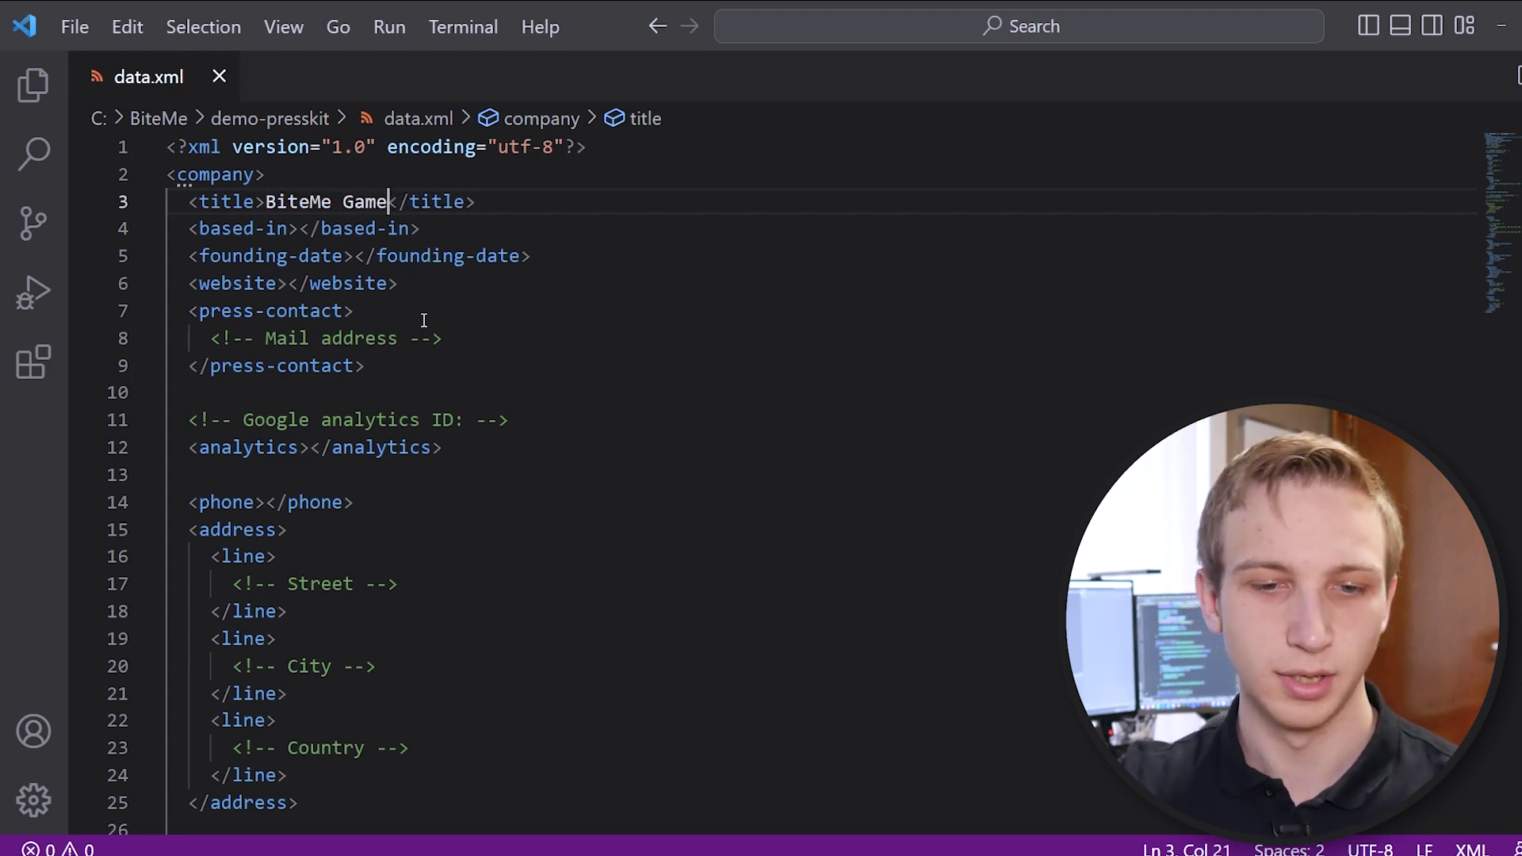
pyautogui.press('Down')
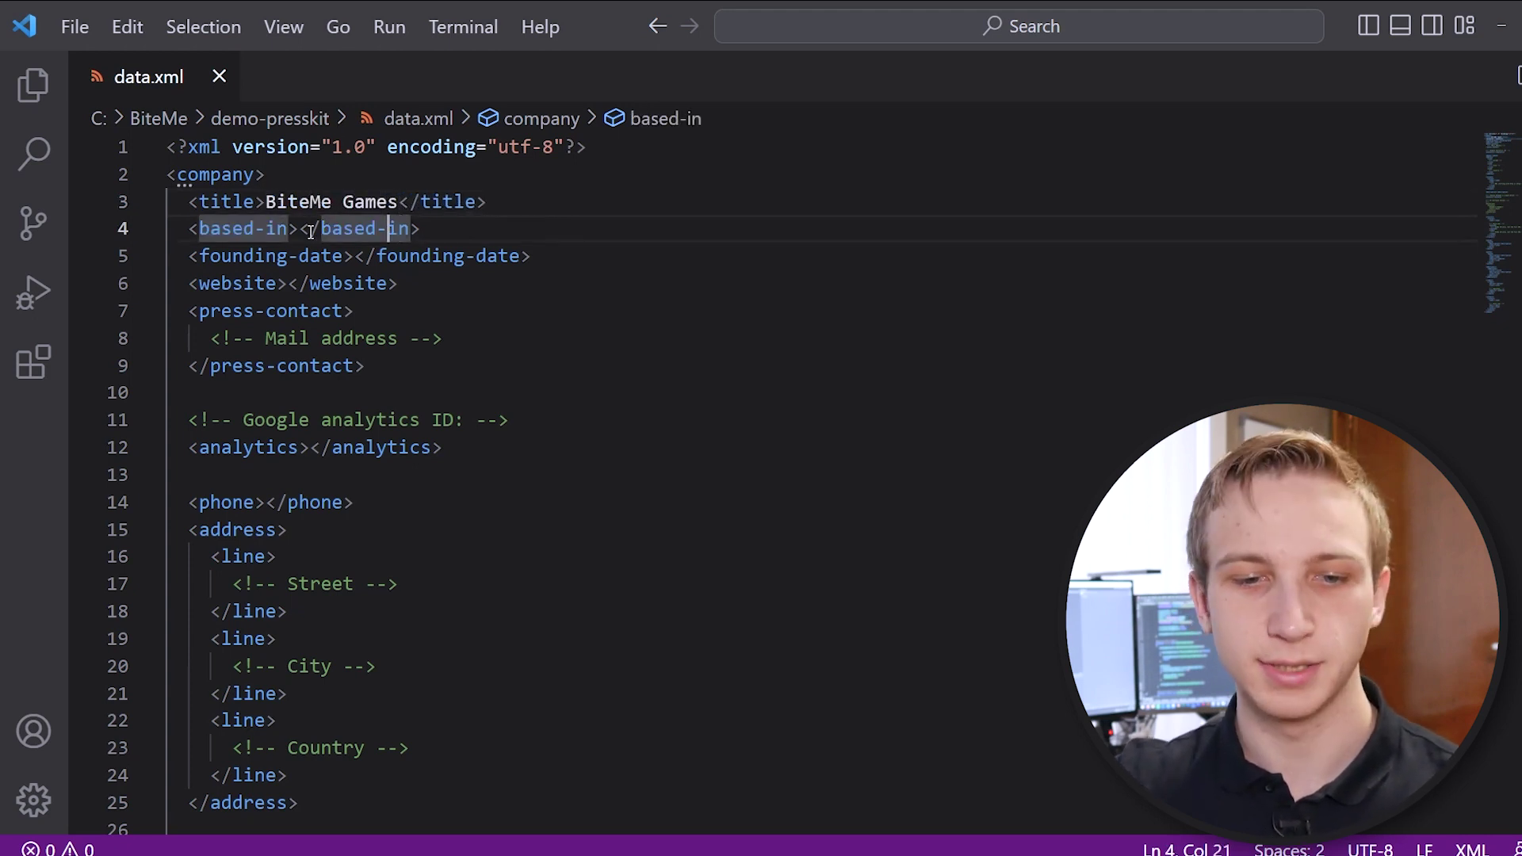
pyautogui.click(298, 229)
pyautogui.write('Belg')
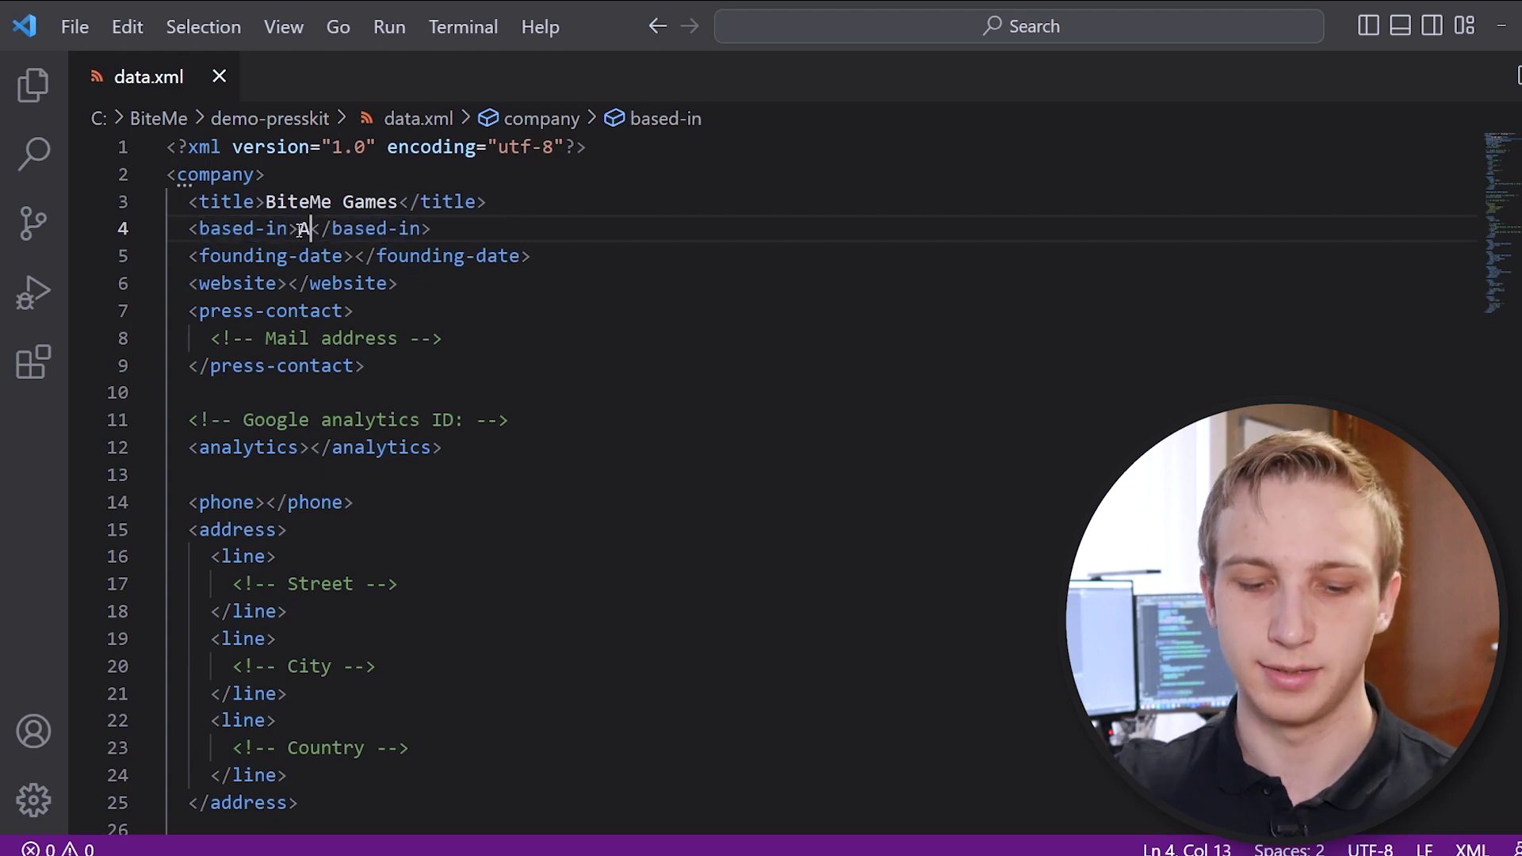
pyautogui.write('ium')
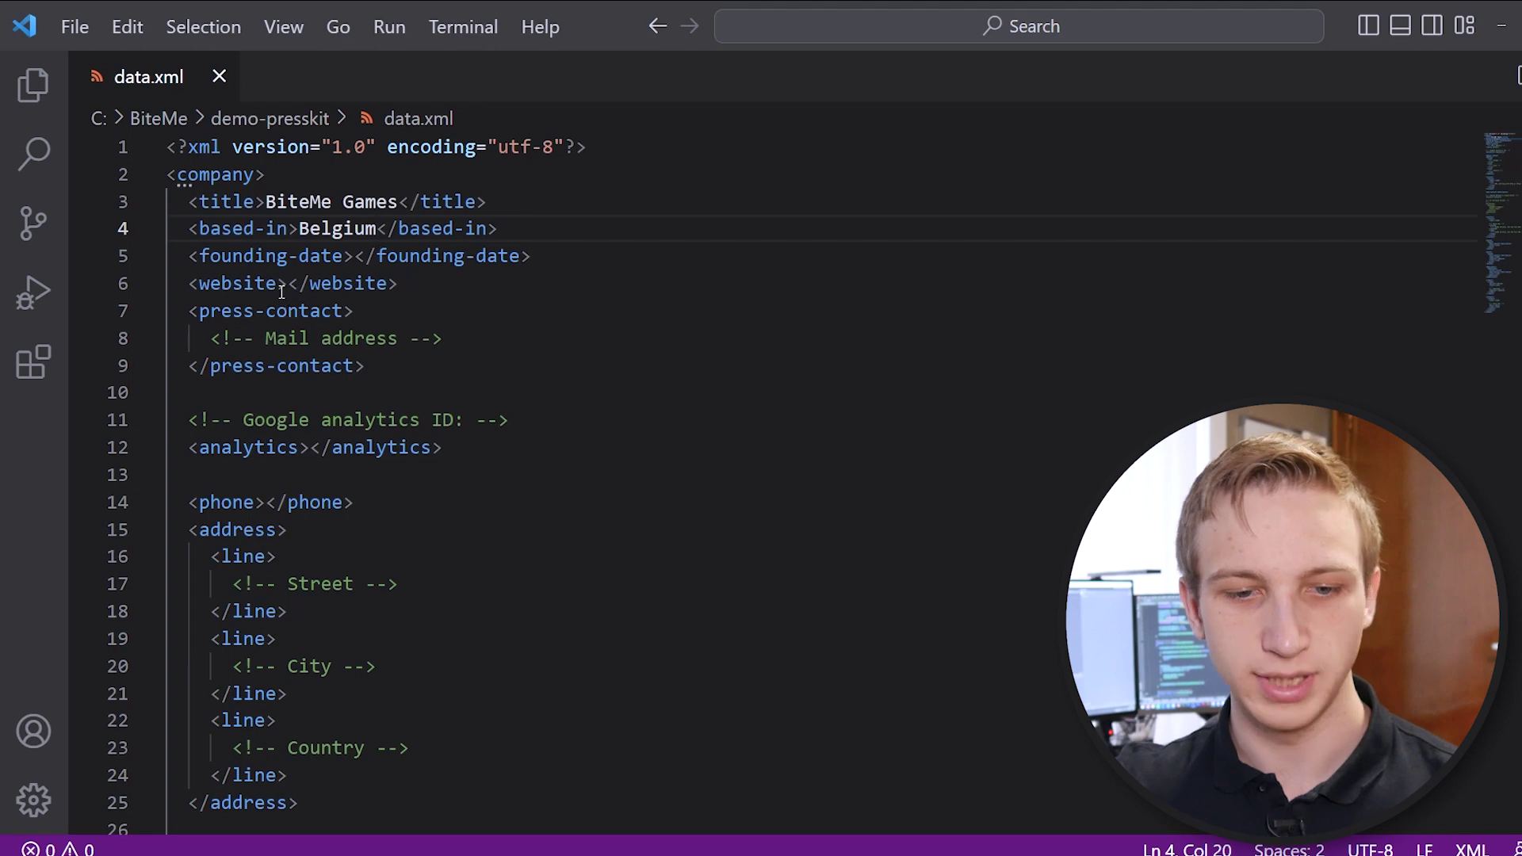
# Step: Review the empty website and mail address fields further down, then minimize the editor
pyautogui.moveTo(288, 284); pyautogui.dragTo(300, 284)
pyautogui.moveTo(204, 350); pyautogui.dragTo(436, 339)
pyautogui.scroll(-3, 470, 331)
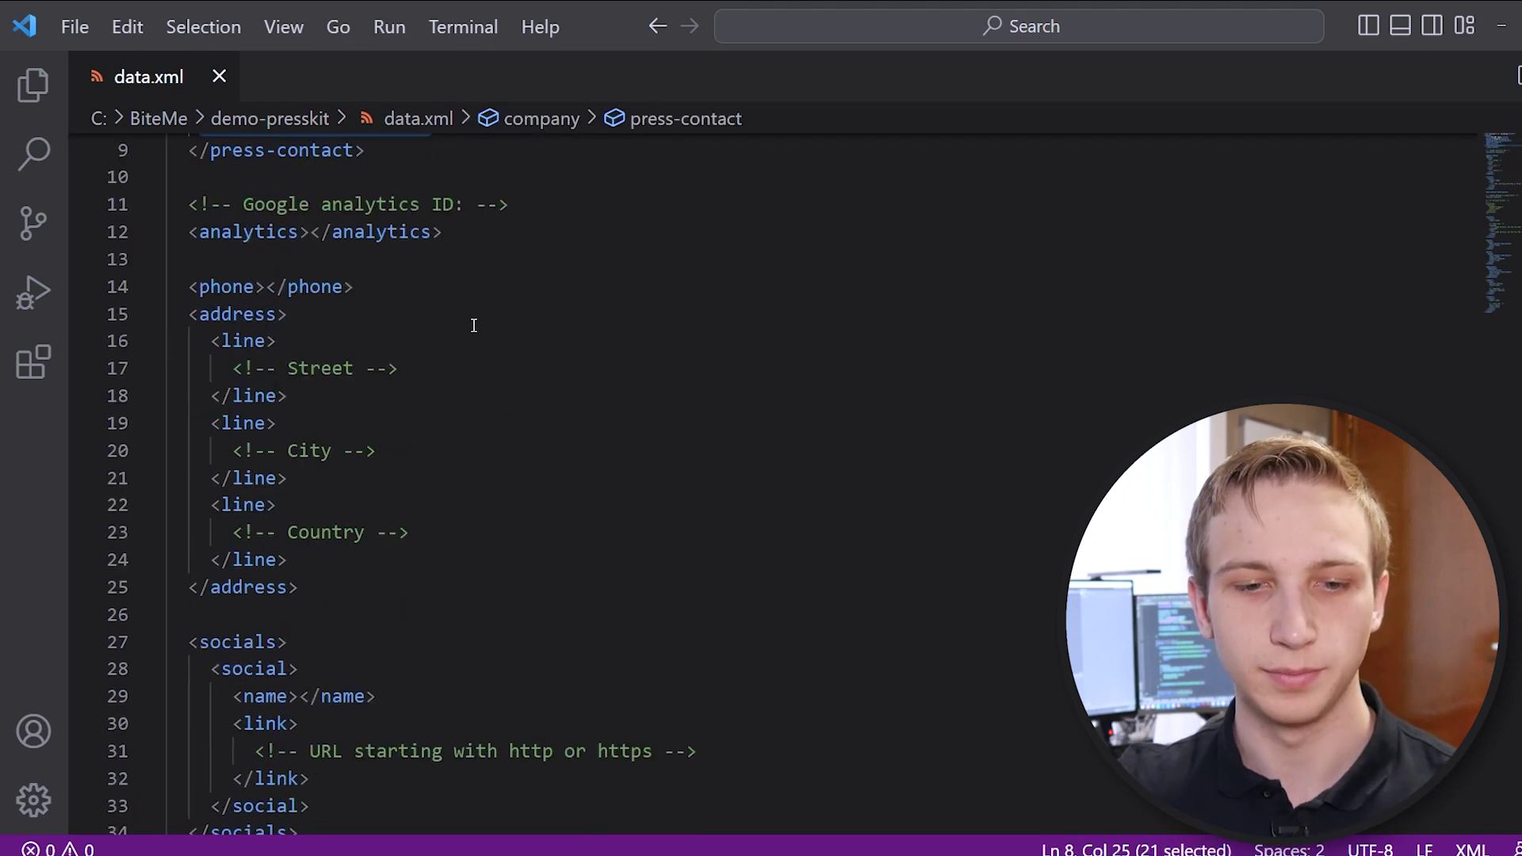
pyautogui.scroll(-2, 317, 278)
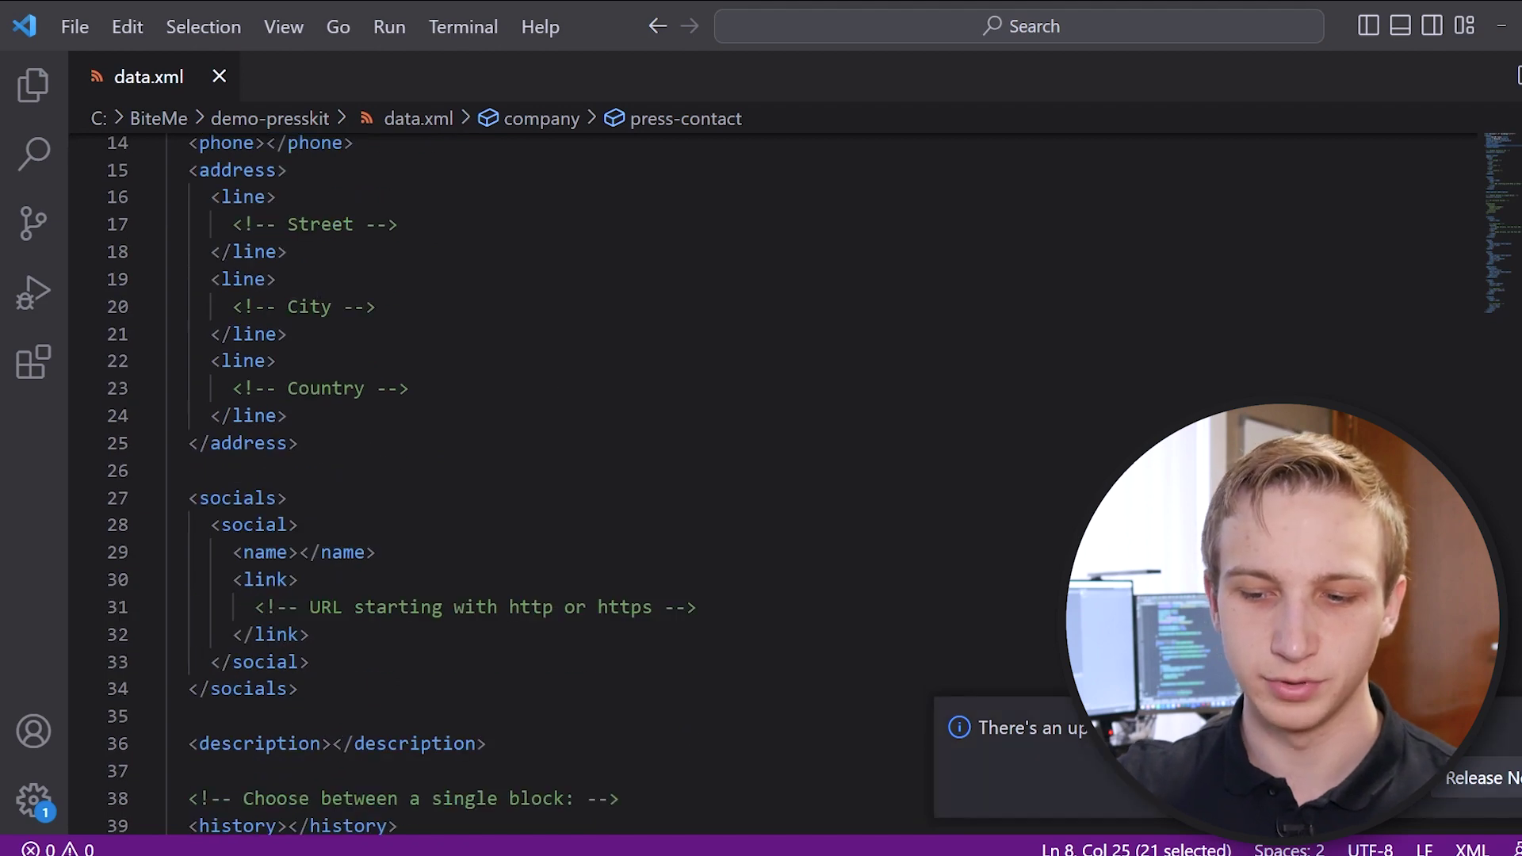
pyautogui.scroll(-15, 758, 526)
pyautogui.press('alt')
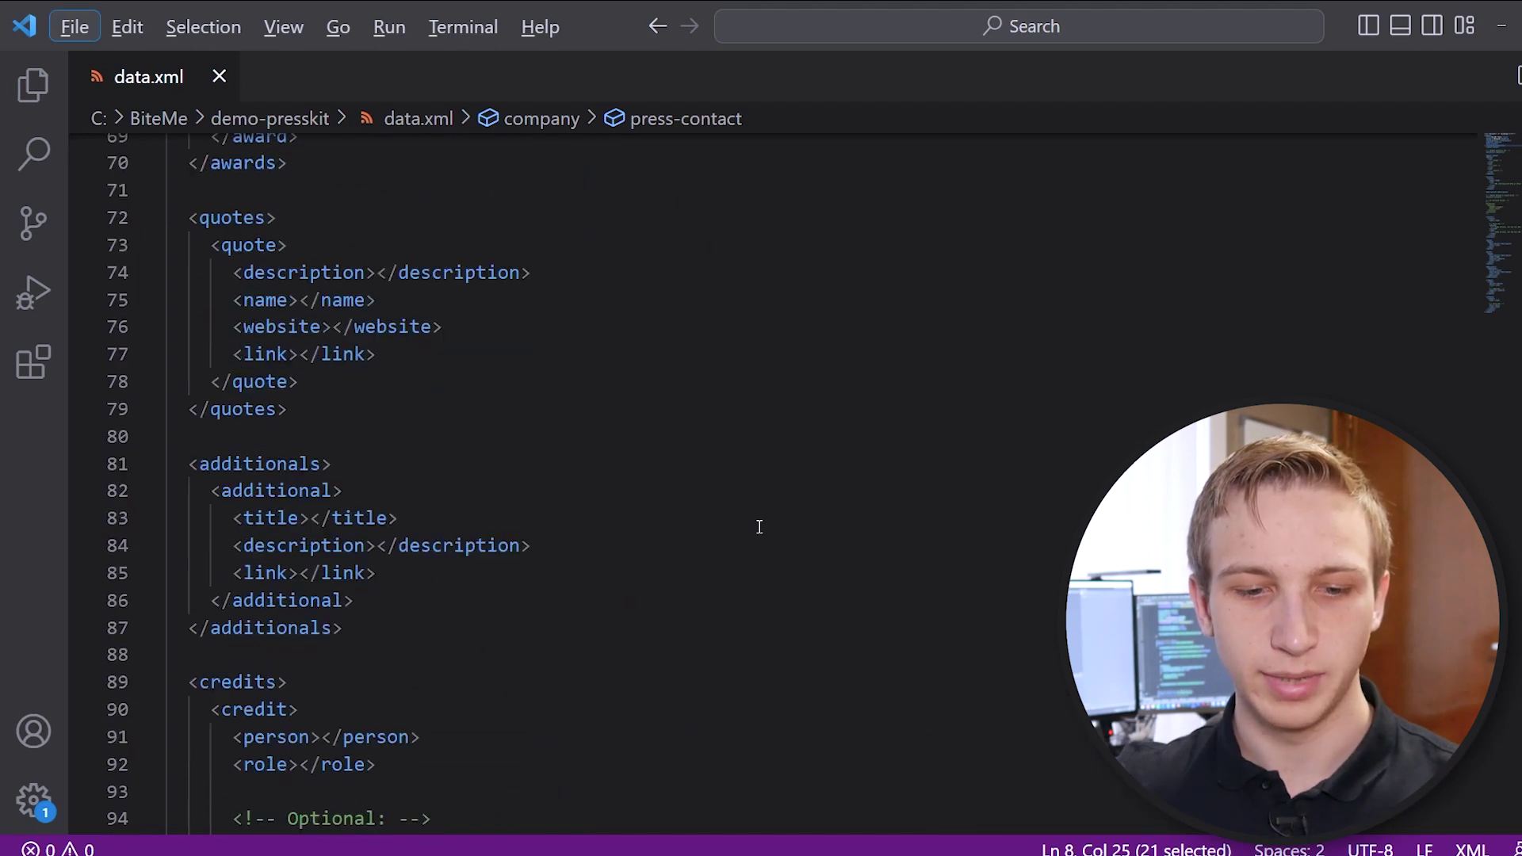
pyautogui.scroll(-2, 759, 526)
pyautogui.scroll(8, 758, 526)
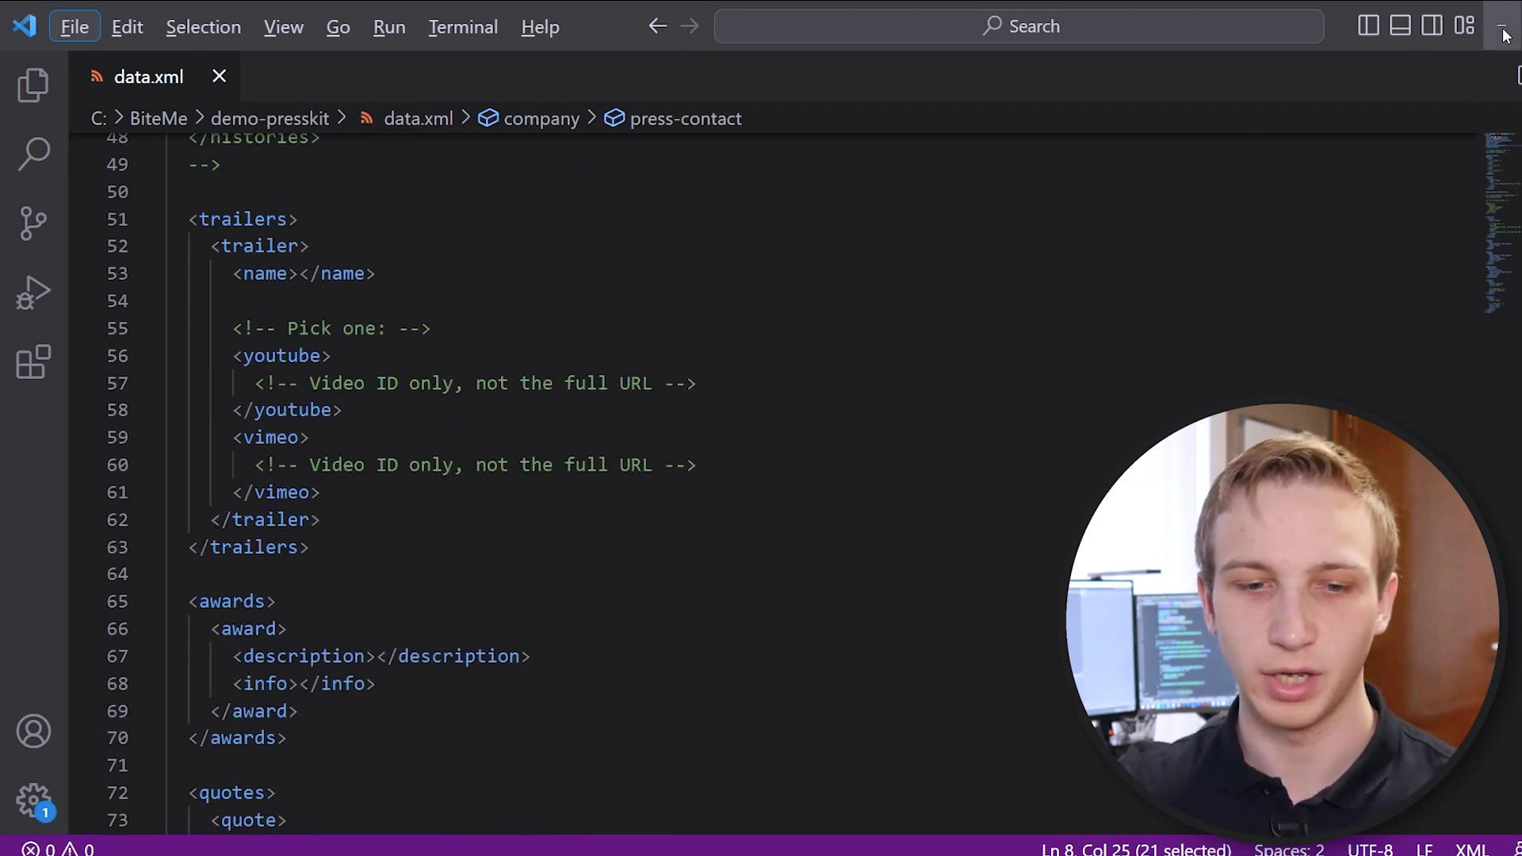
pyautogui.scroll(5, 1003, 349)
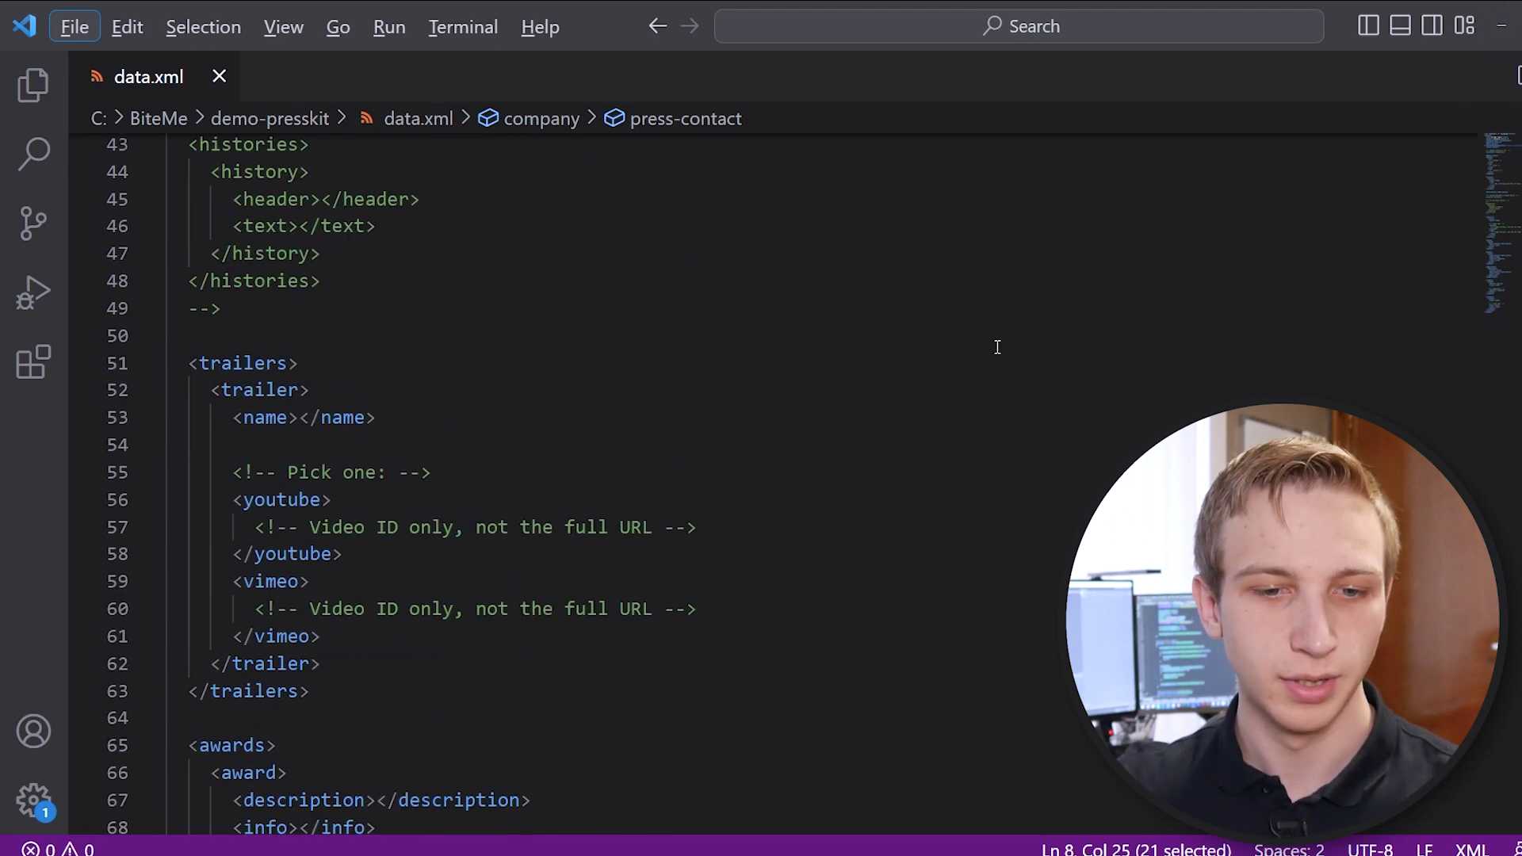
pyautogui.click(1502, 11)
# Step: Run presskit build in the demo-presskit Command Prompt
pyautogui.hotkey('alt', 'Tab')
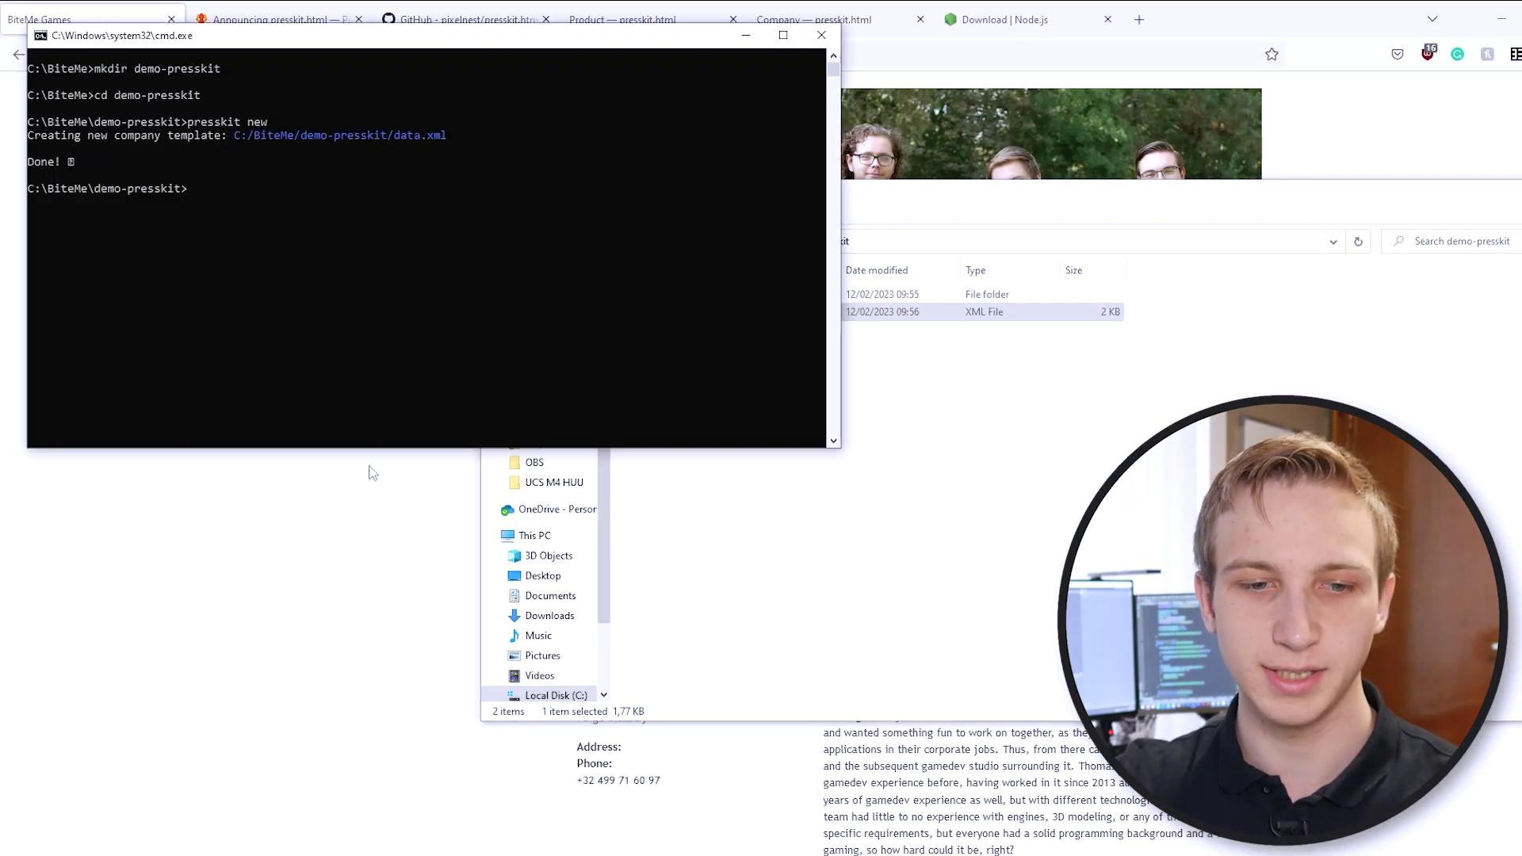
pyautogui.click(351, 310)
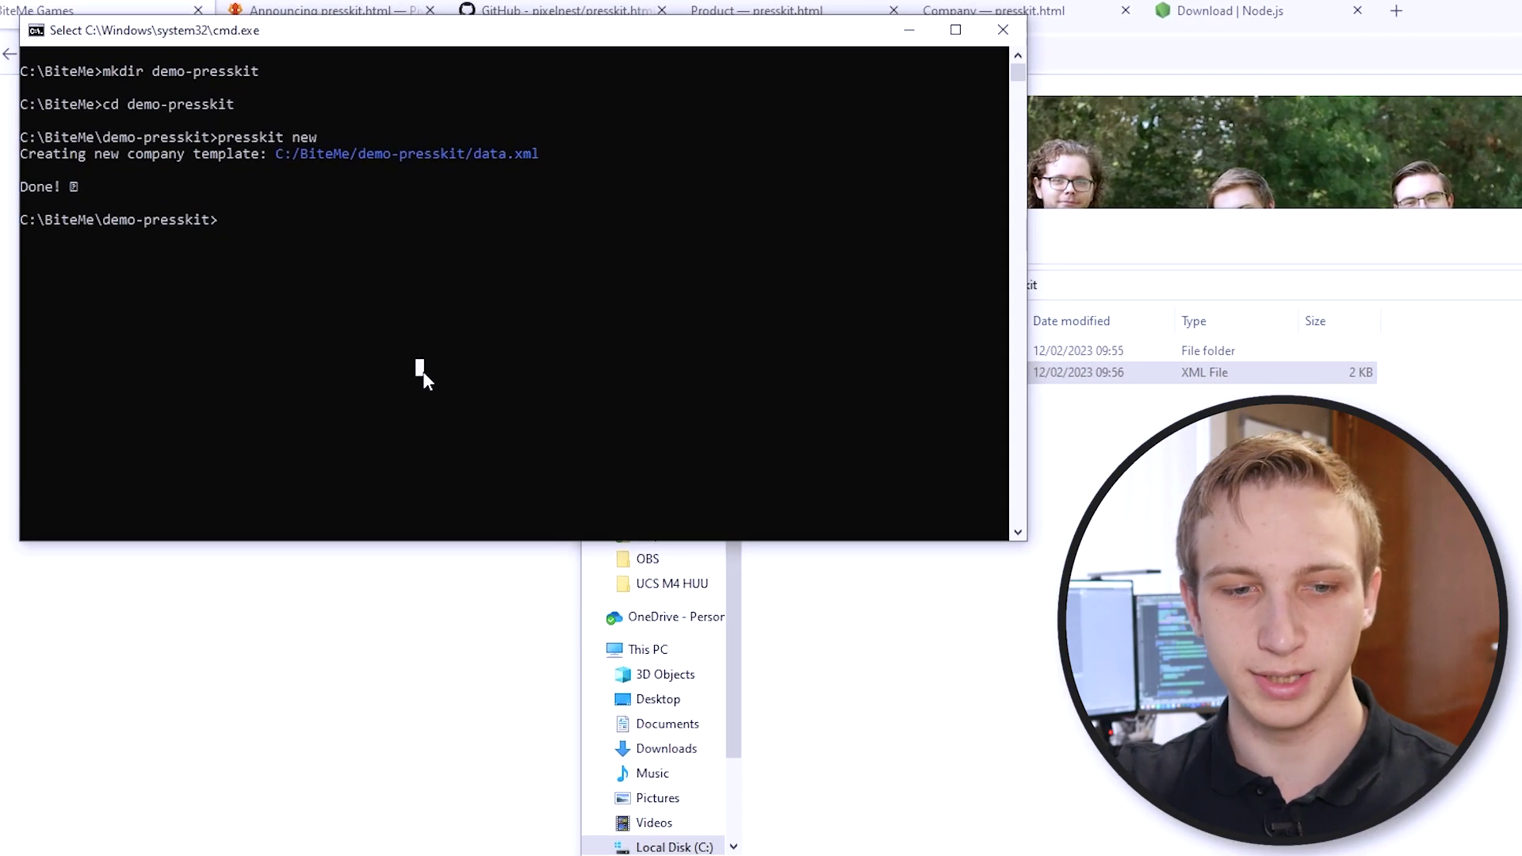
pyautogui.write('pressk')
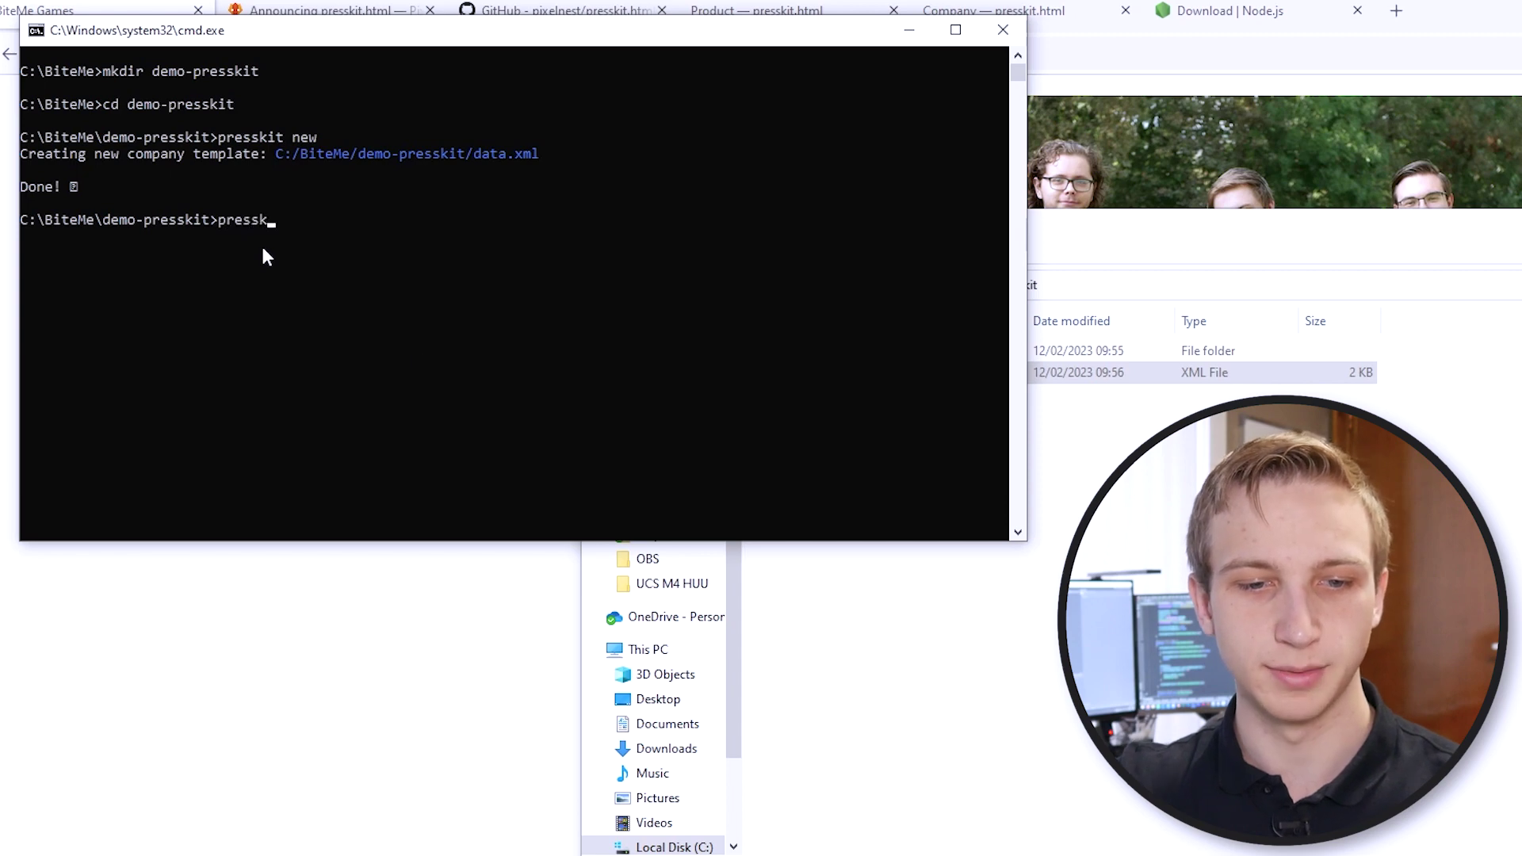
pyautogui.write('it build')
pyautogui.press('Return')
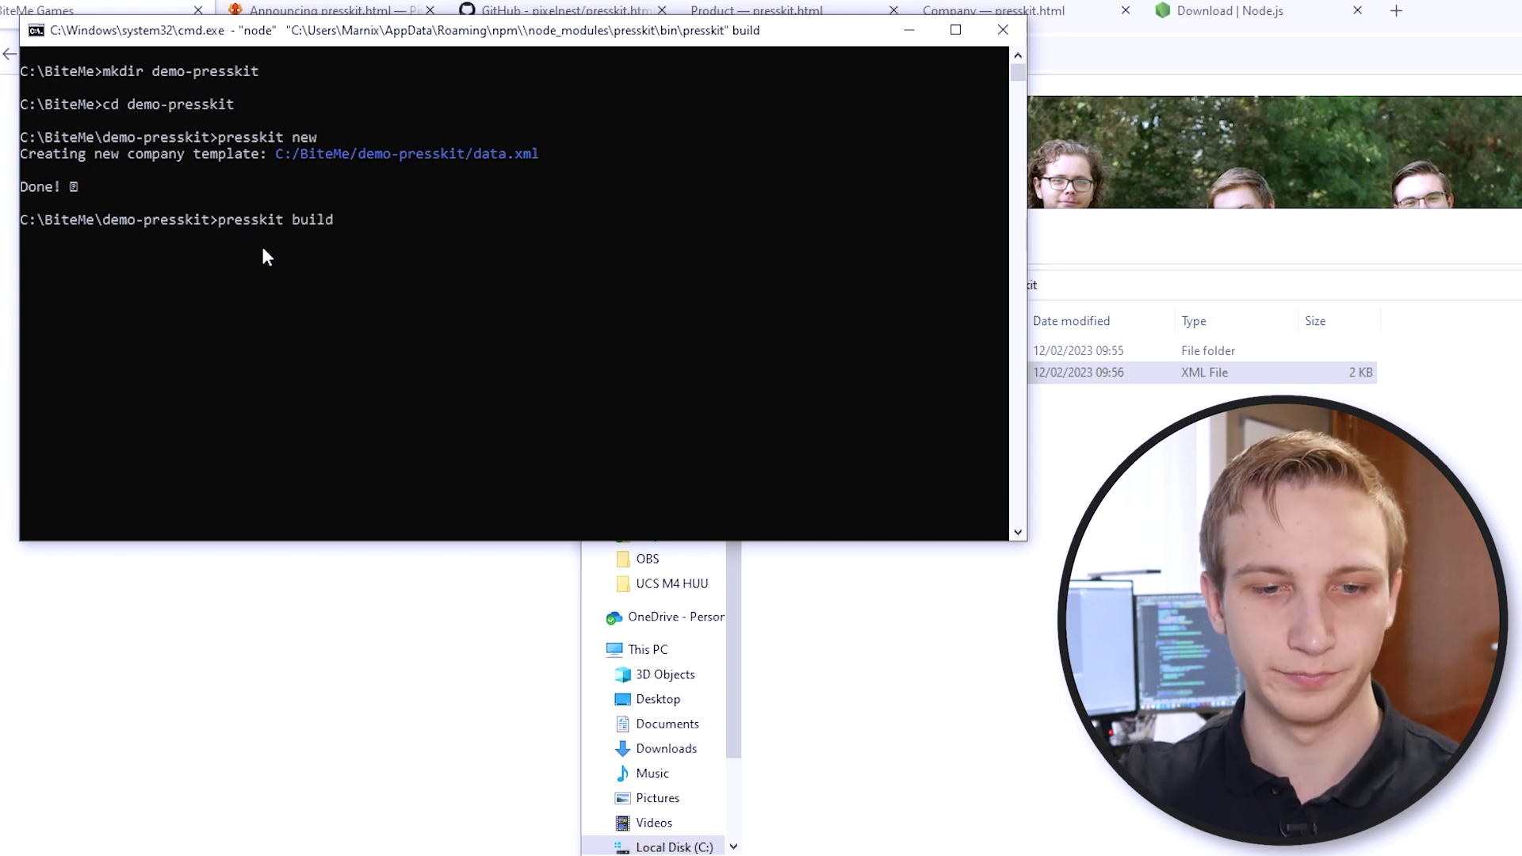
# Step: Open the new build folder and its generated index.html in Firefox
pyautogui.click(919, 555)
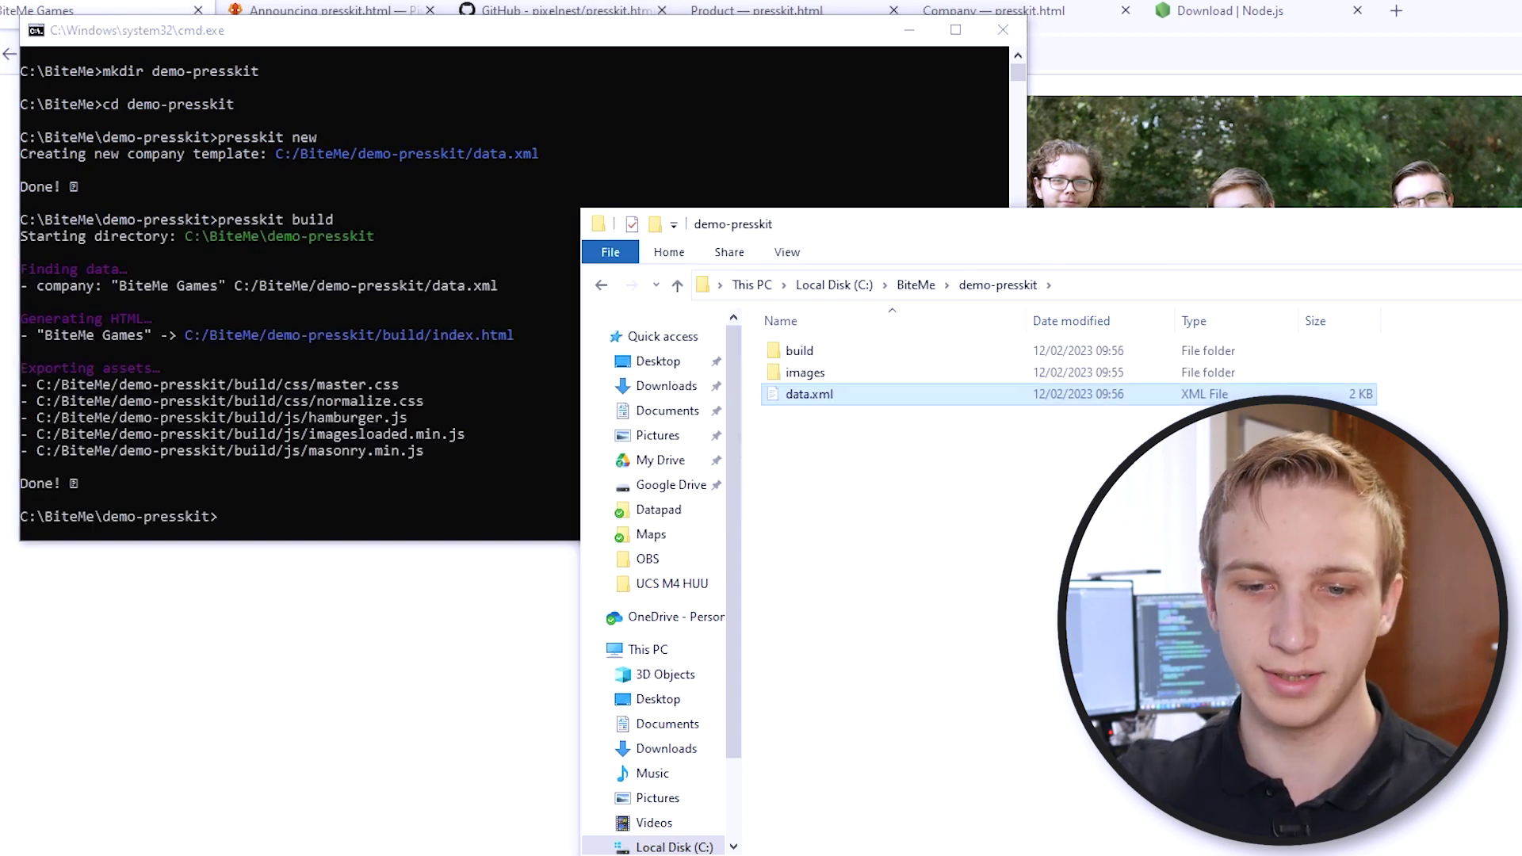
pyautogui.click(794, 355)
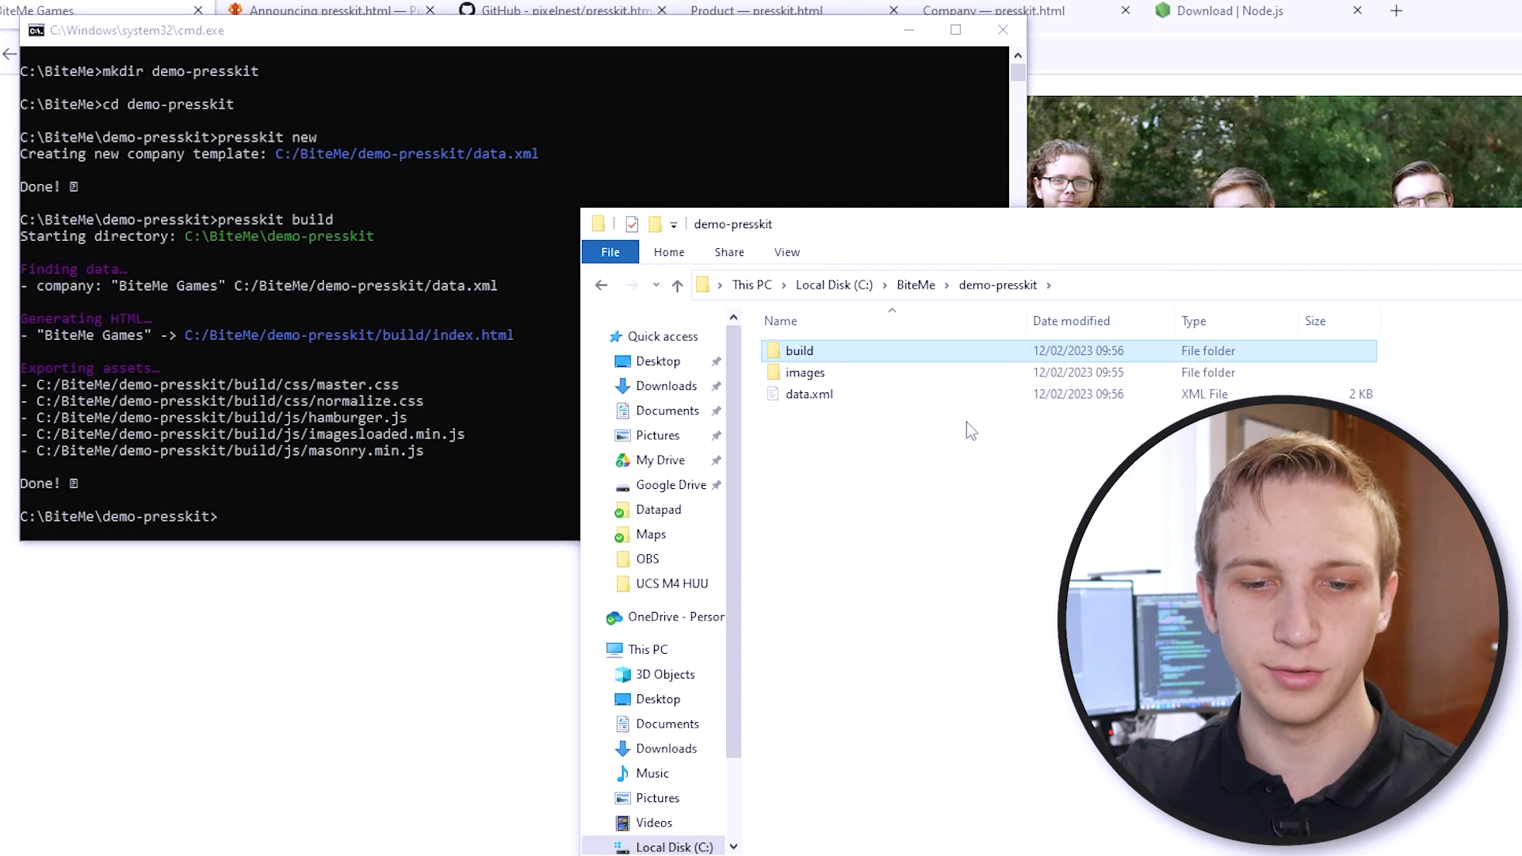
pyautogui.doubleClick(898, 350)
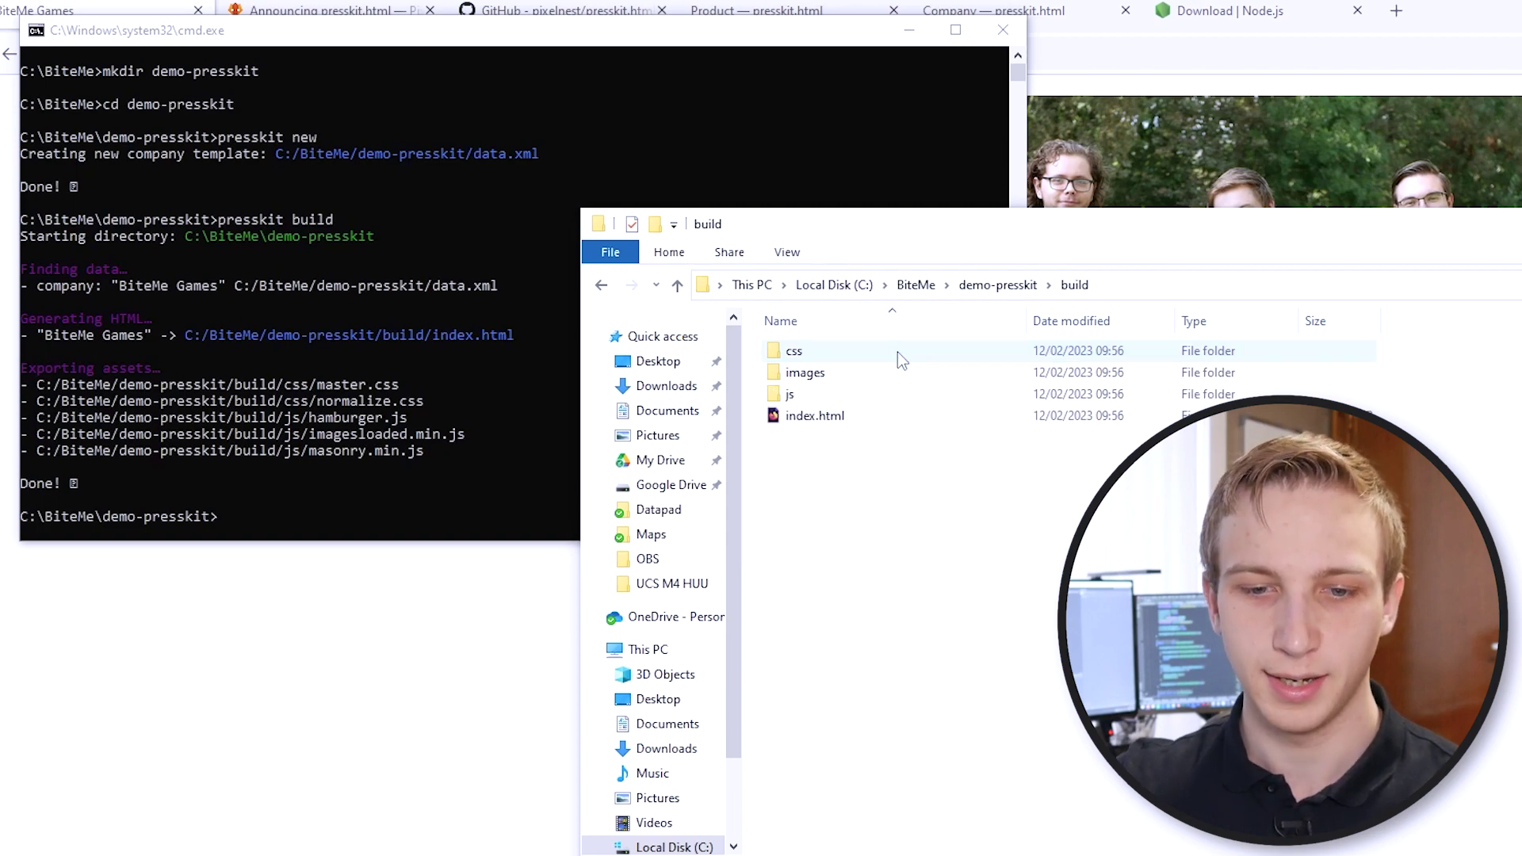
pyautogui.doubleClick(834, 421)
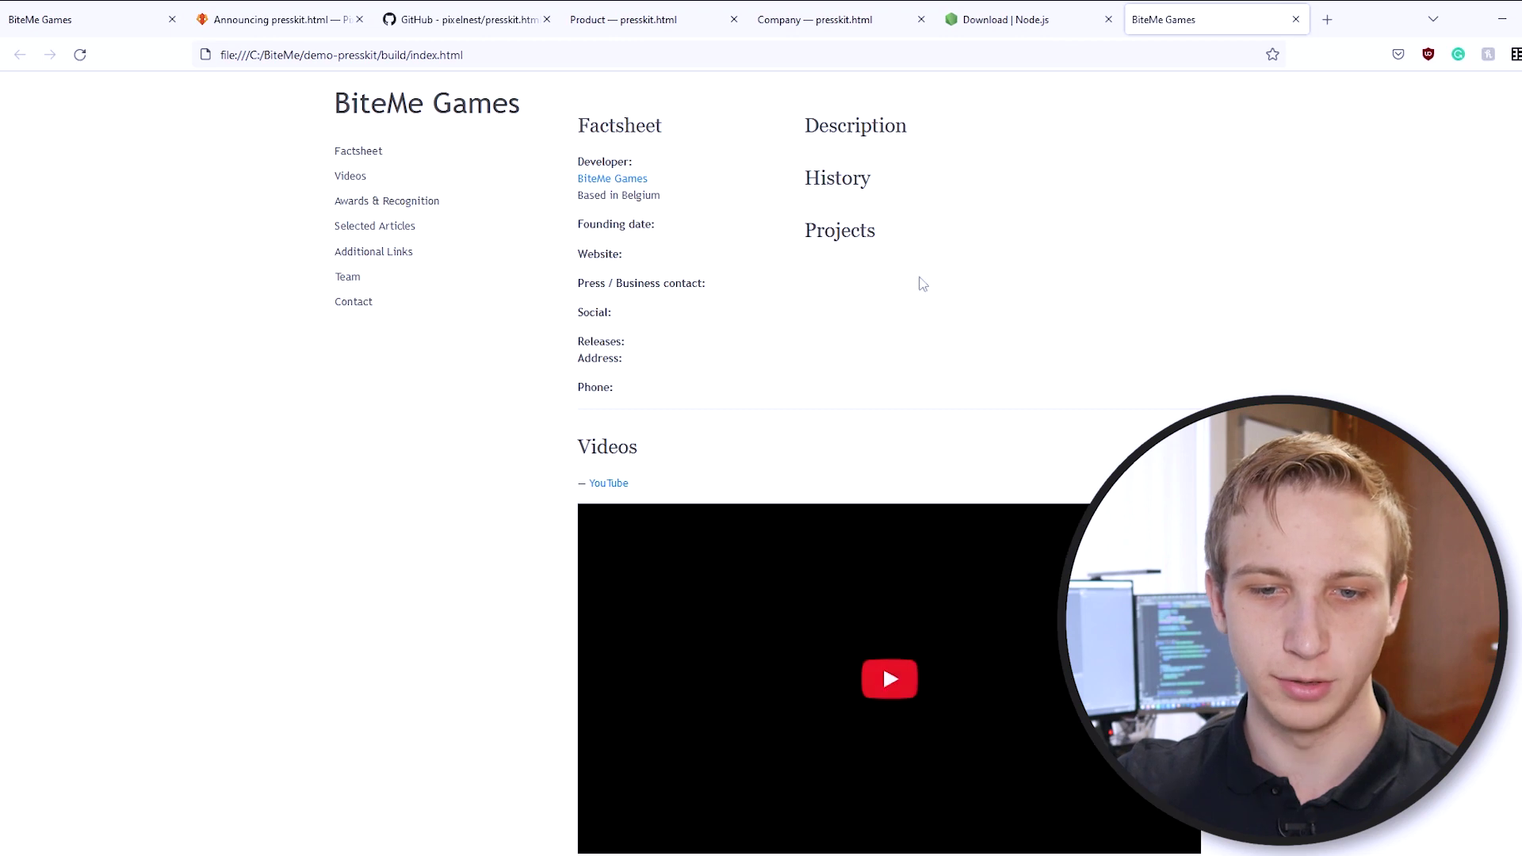
# Step: Inspect the generated BiteMe Games page, highlighting its 'Based in Belgium' line
pyautogui.moveTo(335, 91); pyautogui.dragTo(635, 123)
pyautogui.click(619, 150)
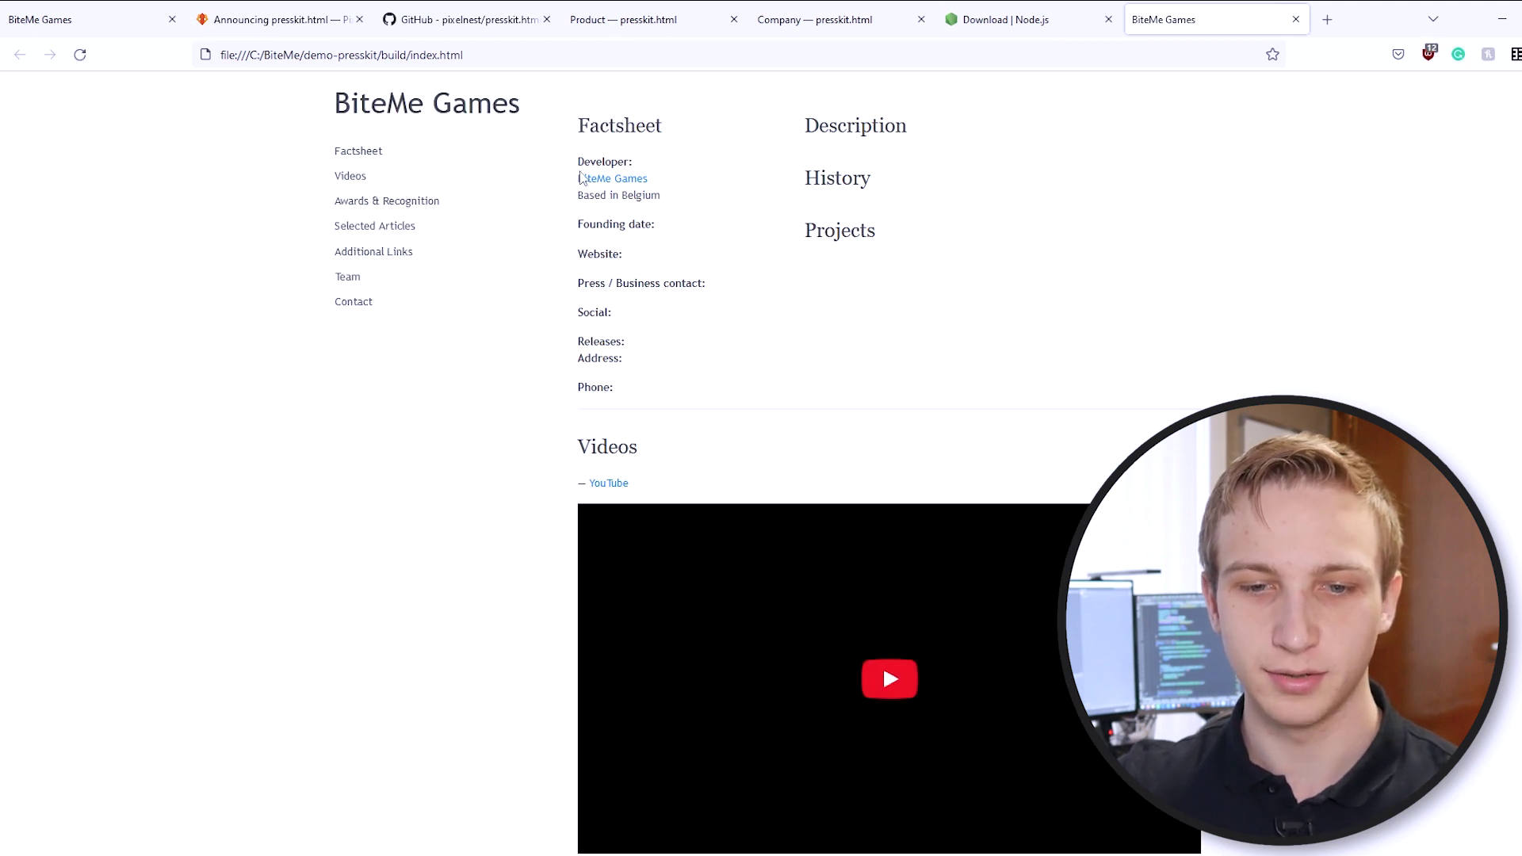
pyautogui.tripleClick(625, 198)
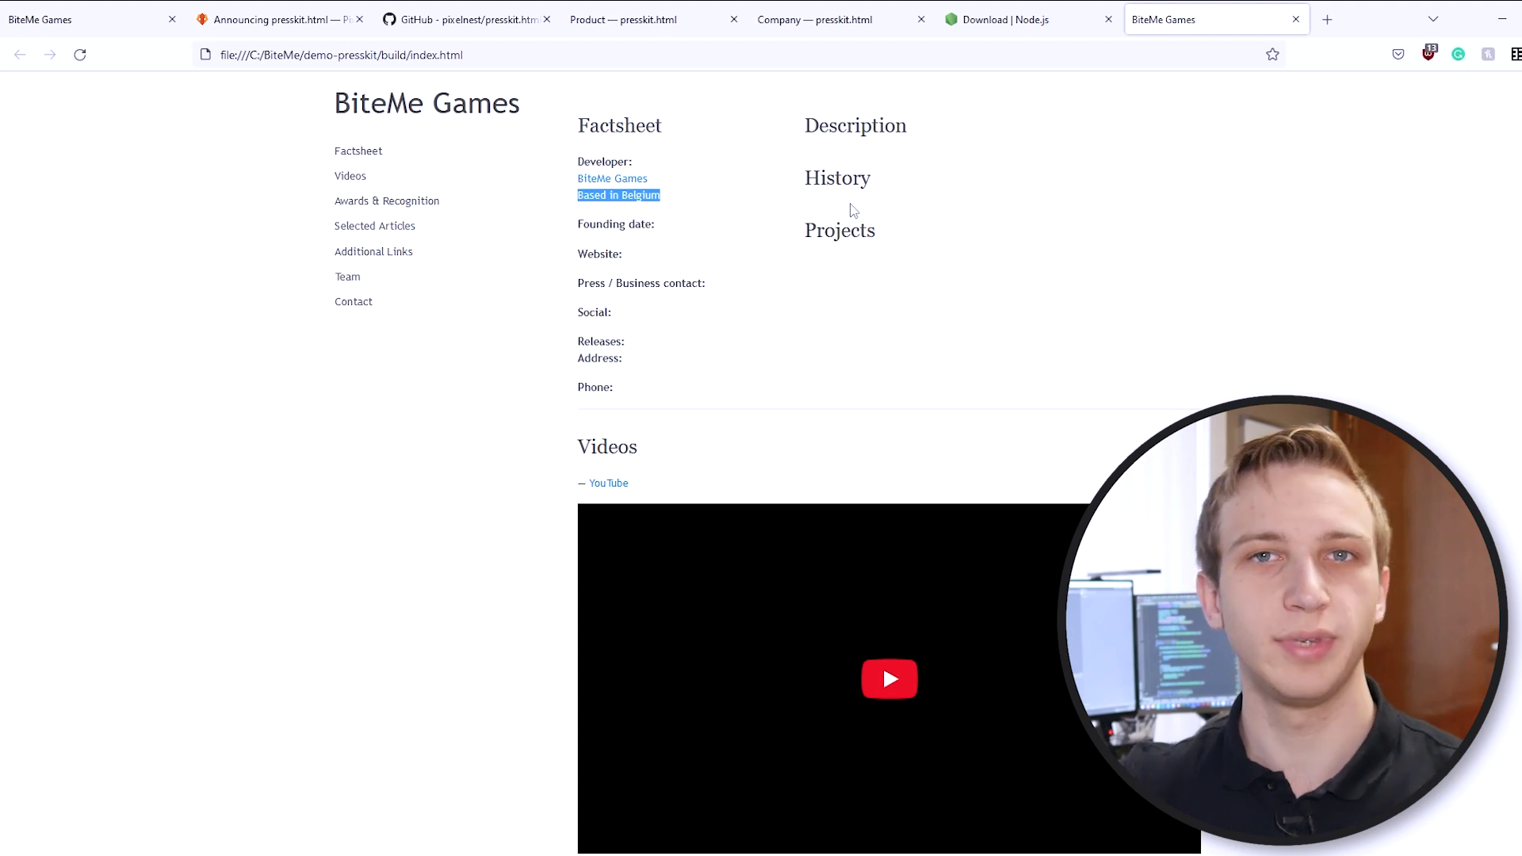
pyautogui.click(948, 364)
pyautogui.scroll(-1, 853, 285)
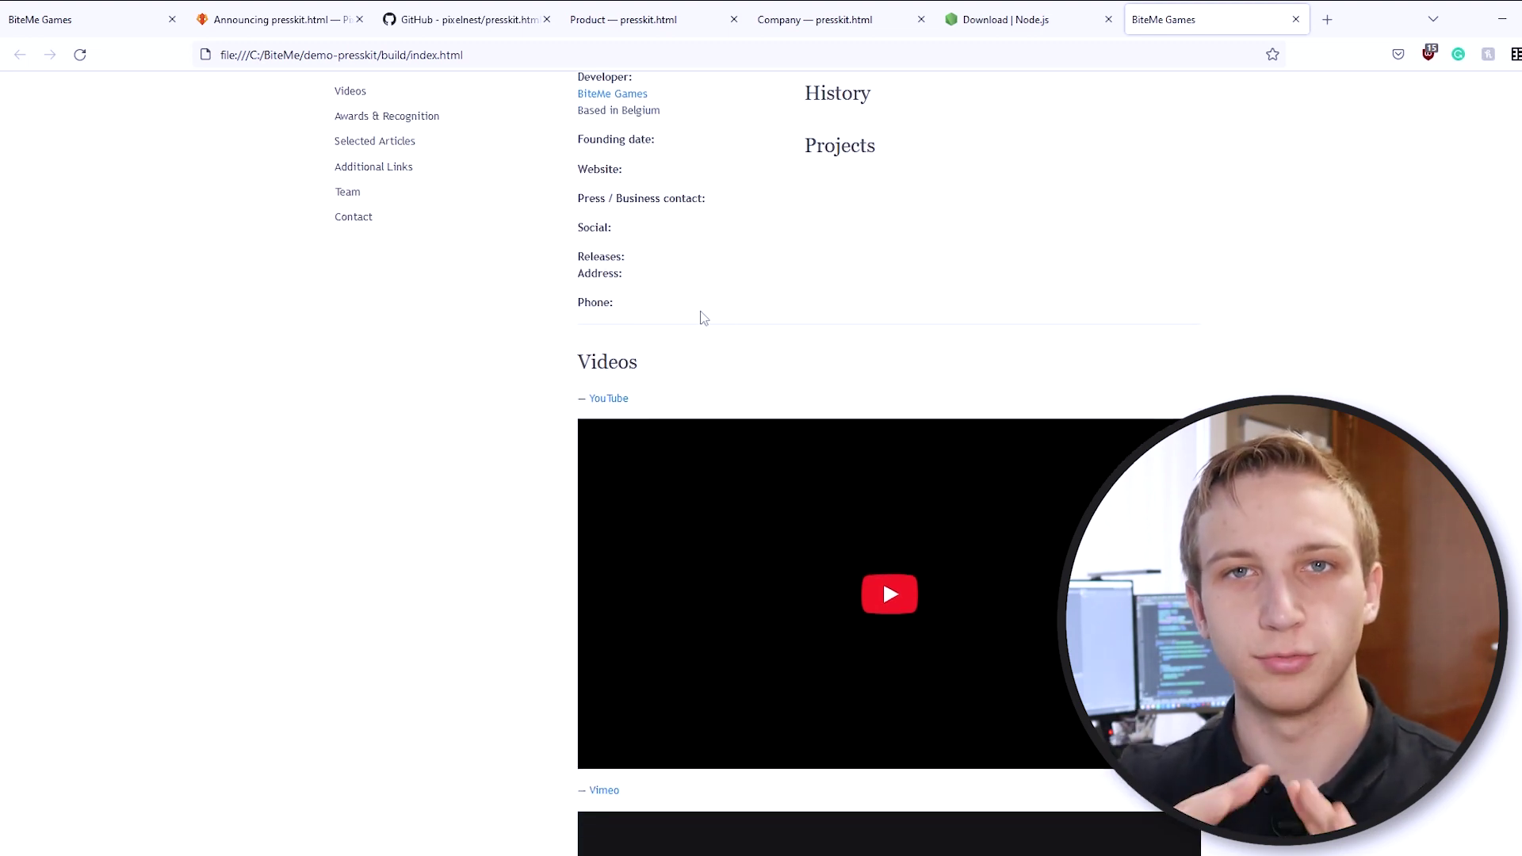
pyautogui.scroll(1, 702, 317)
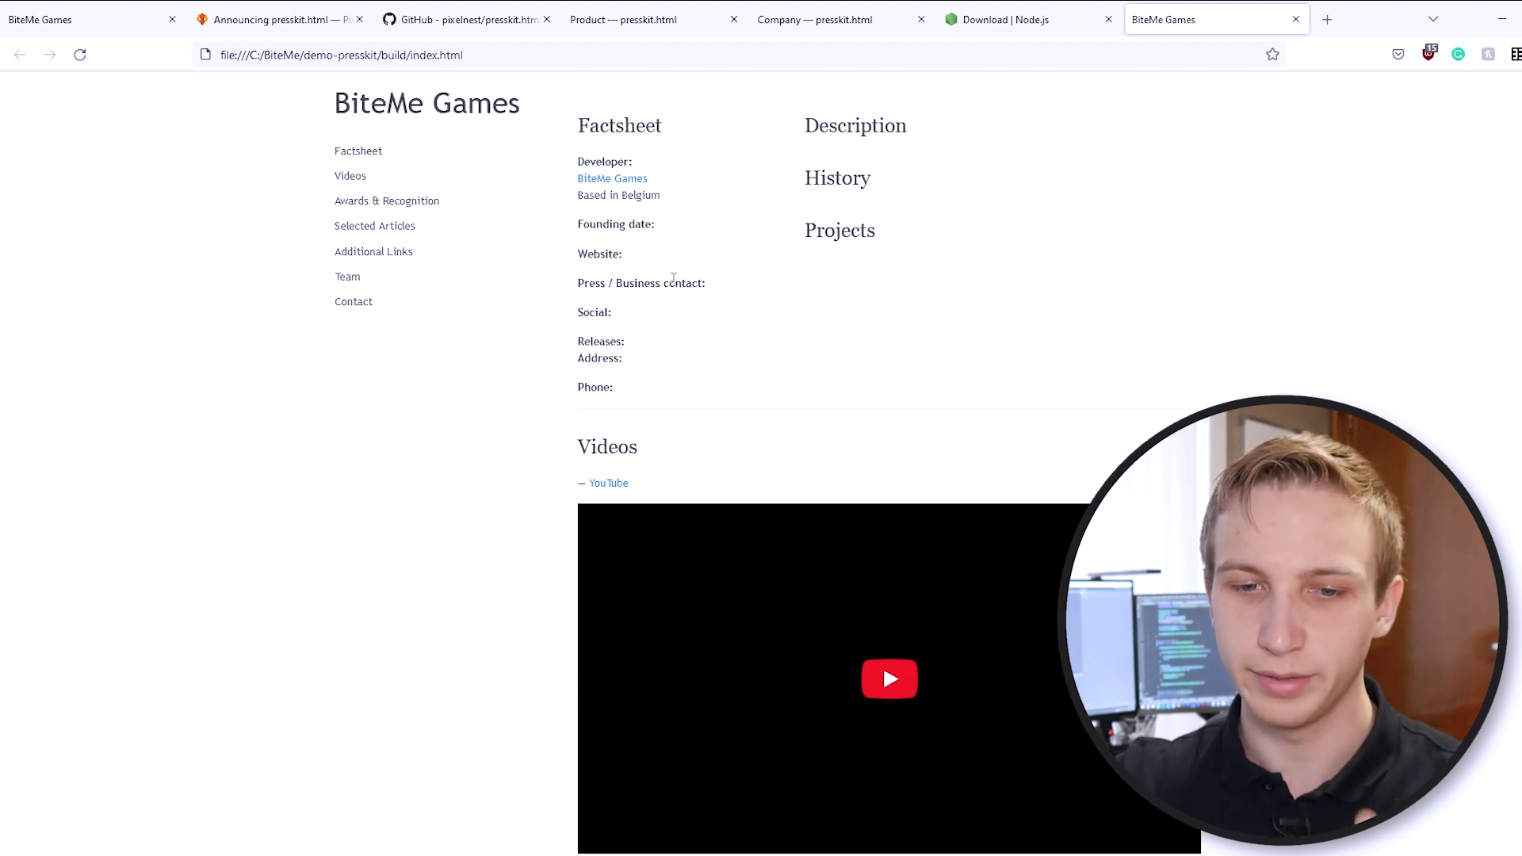
# Step: Cycle through Command Prompt and Firefox back to the File Explorer window showing build
pyautogui.hotkey('alt', 'Tab')
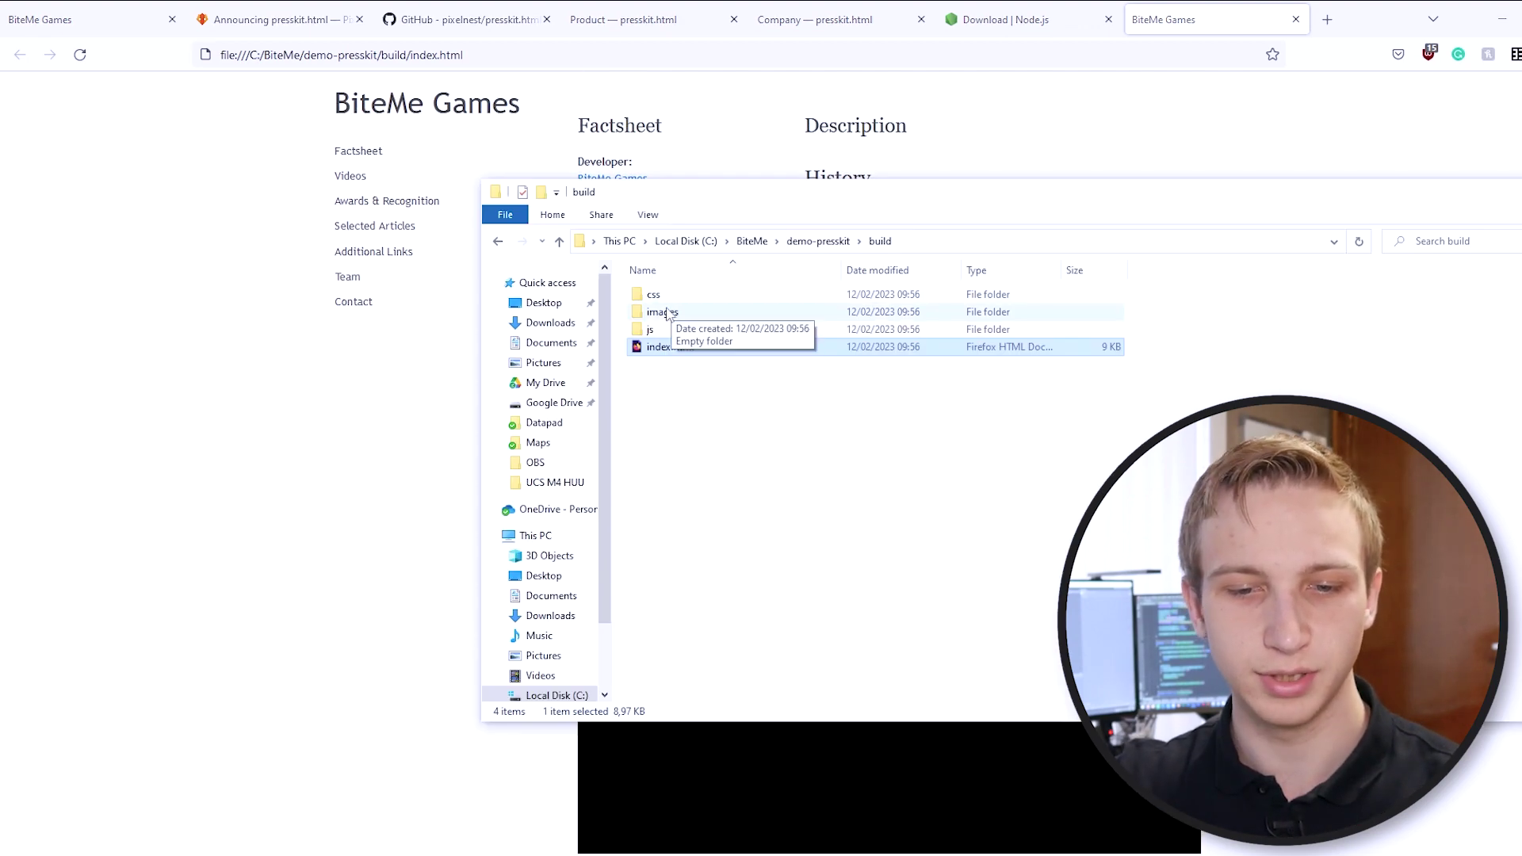
pyautogui.hotkey('alt', 'Tab')
pyautogui.hotkey('alt', 'Tab')
pyautogui.hotkey('alt', 'Tab')
pyautogui.hotkey('alt', 'Tab')
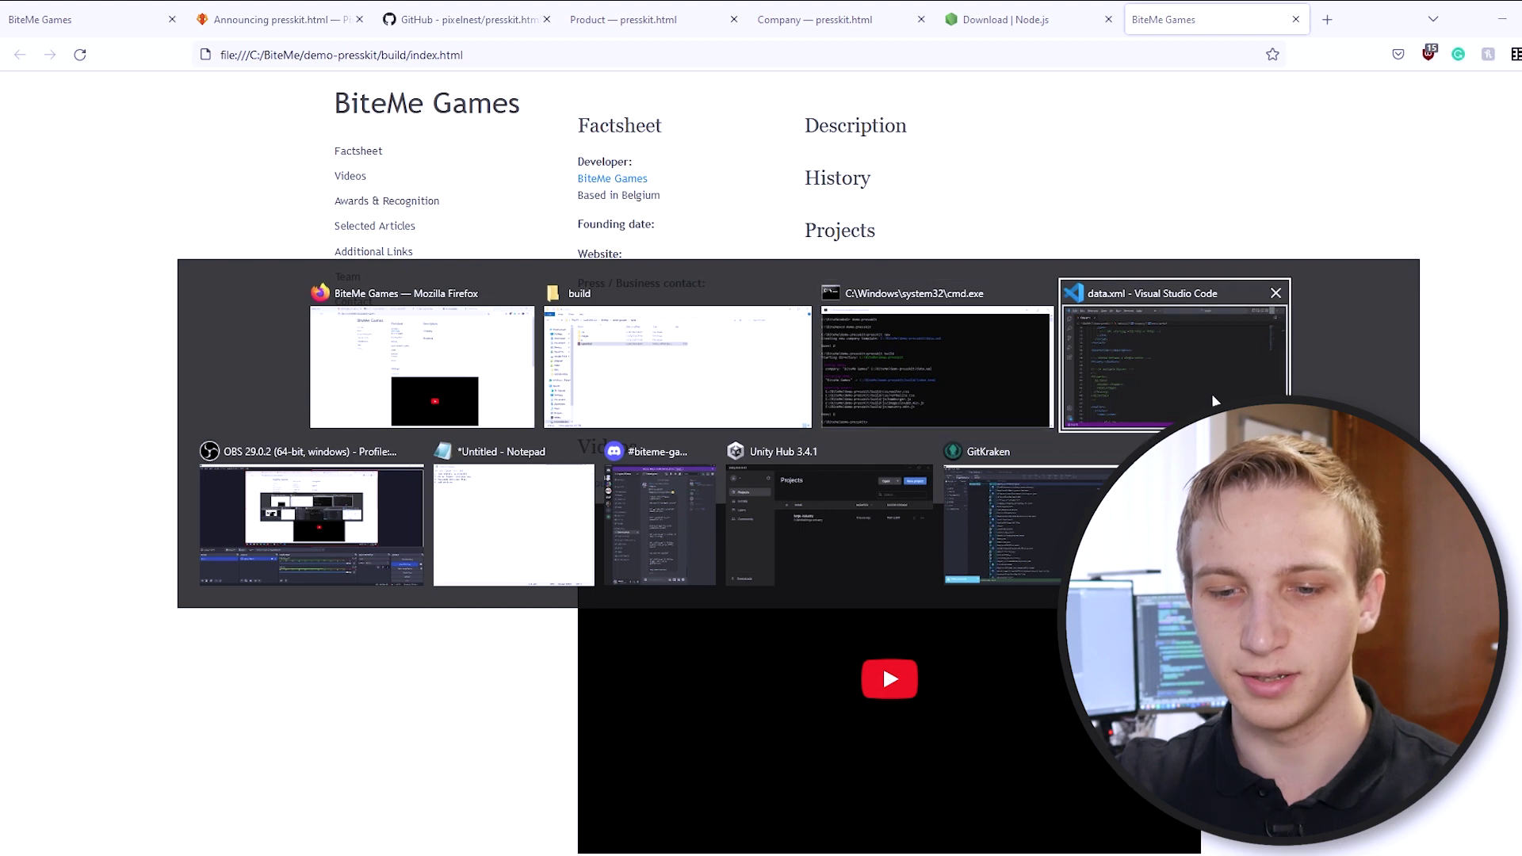
pyautogui.click(991, 388)
pyautogui.click(584, 361)
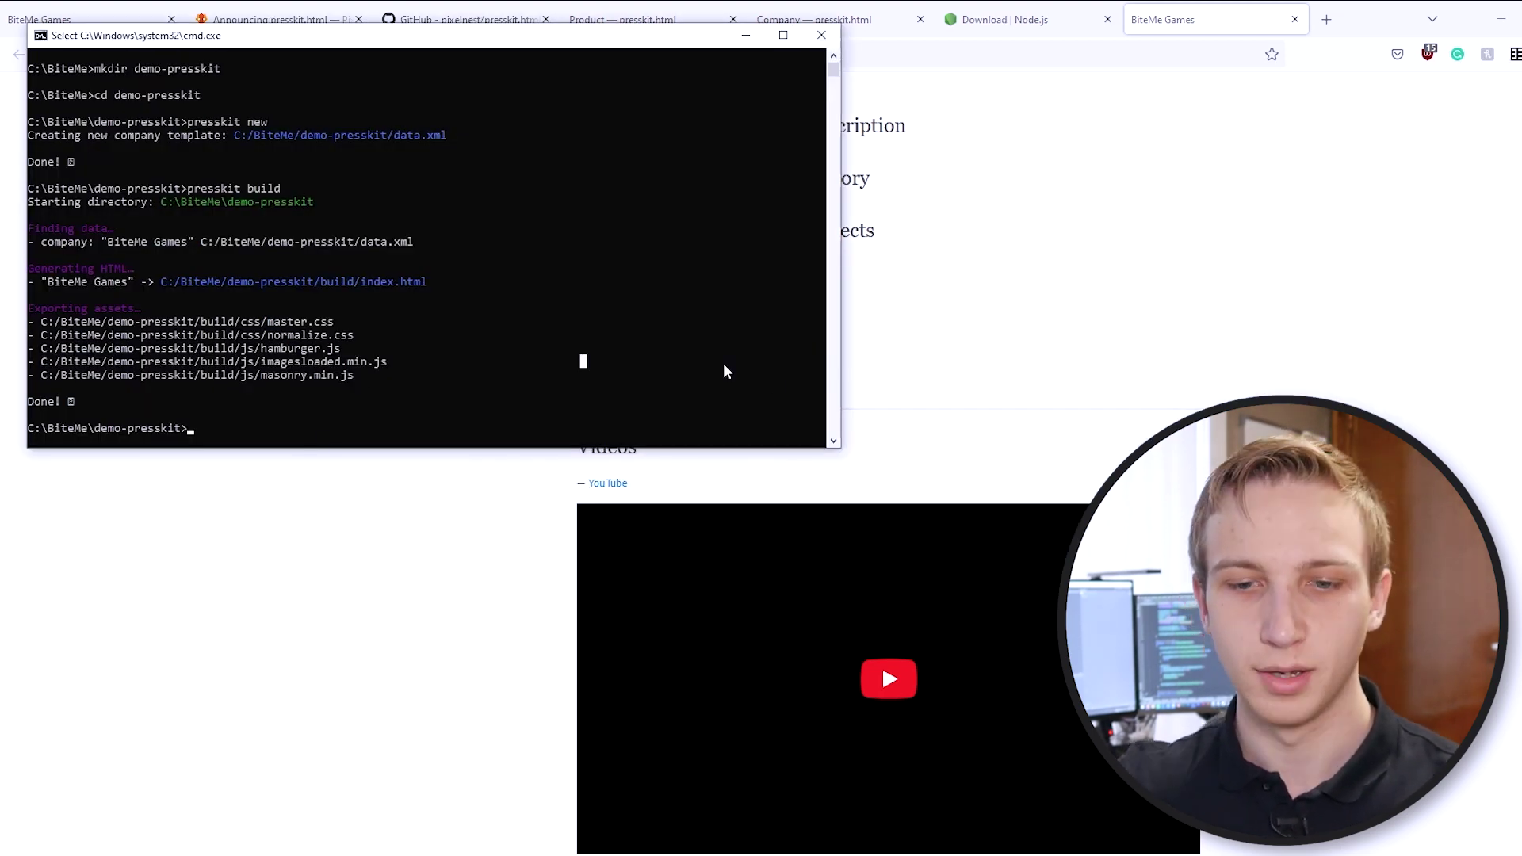
pyautogui.hotkey('alt', 'Tab')
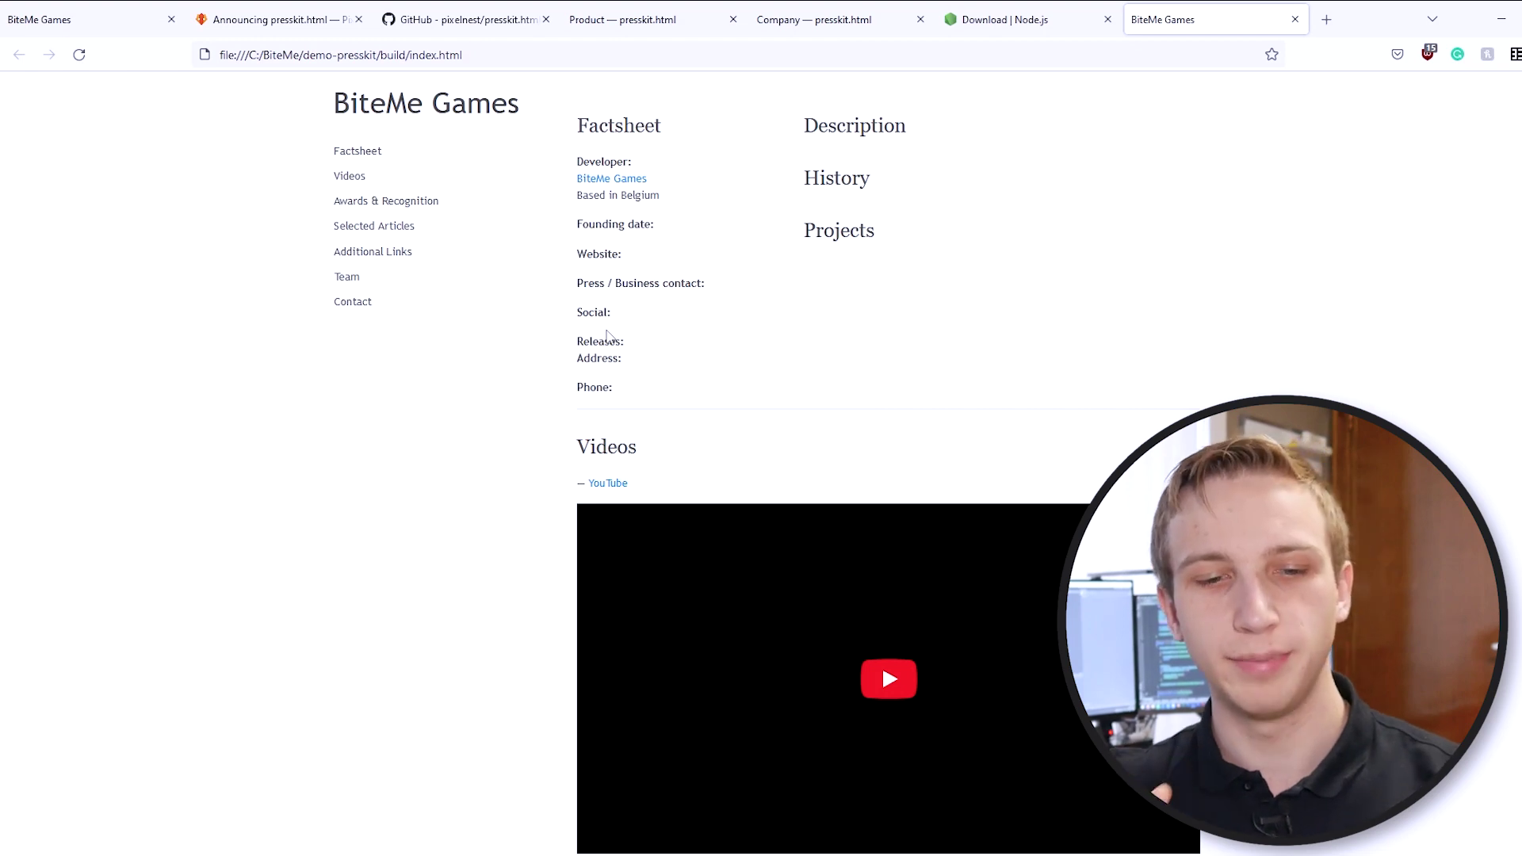
pyautogui.hotkey('alt', 'Tab')
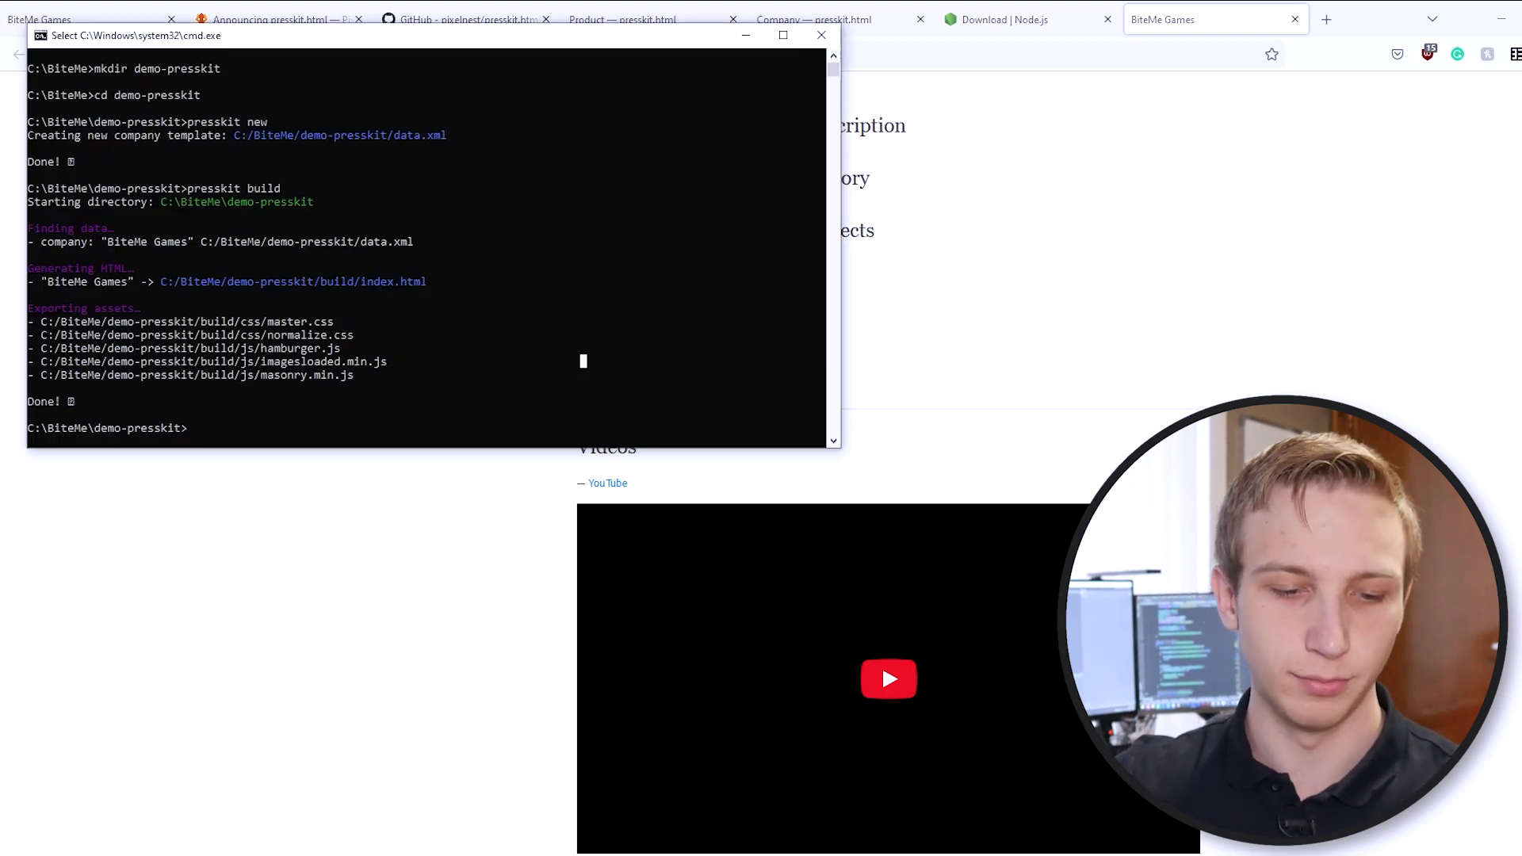
pyautogui.hotkey('alt', 'Tab')
# Step: Create a new folder named awesome-game inside demo-presskit
pyautogui.click(812, 242)
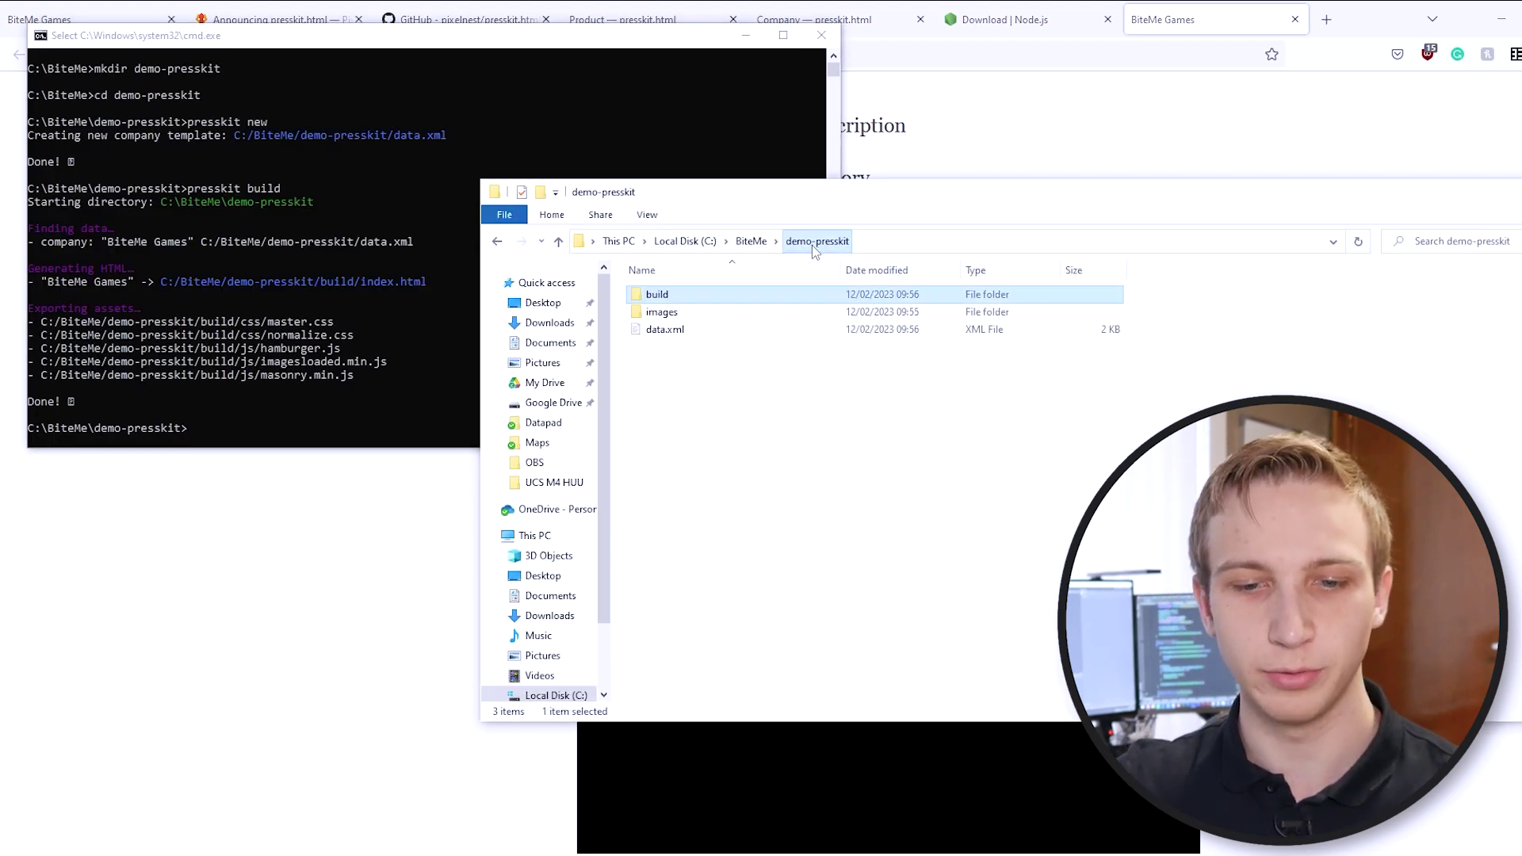
pyautogui.click(787, 441)
pyautogui.rightClick(776, 401)
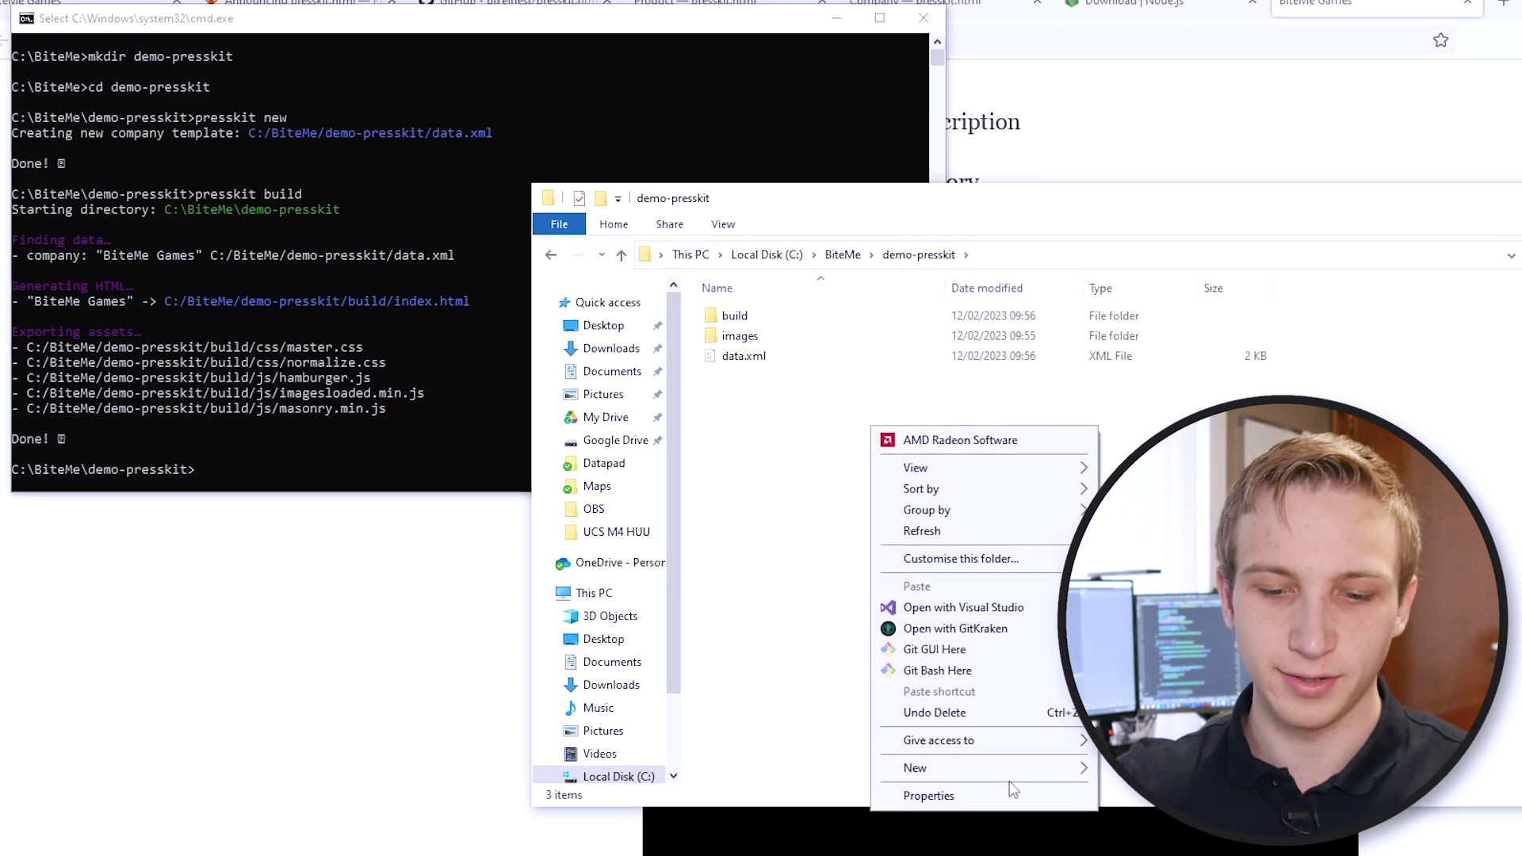
pyautogui.write('wfolder')
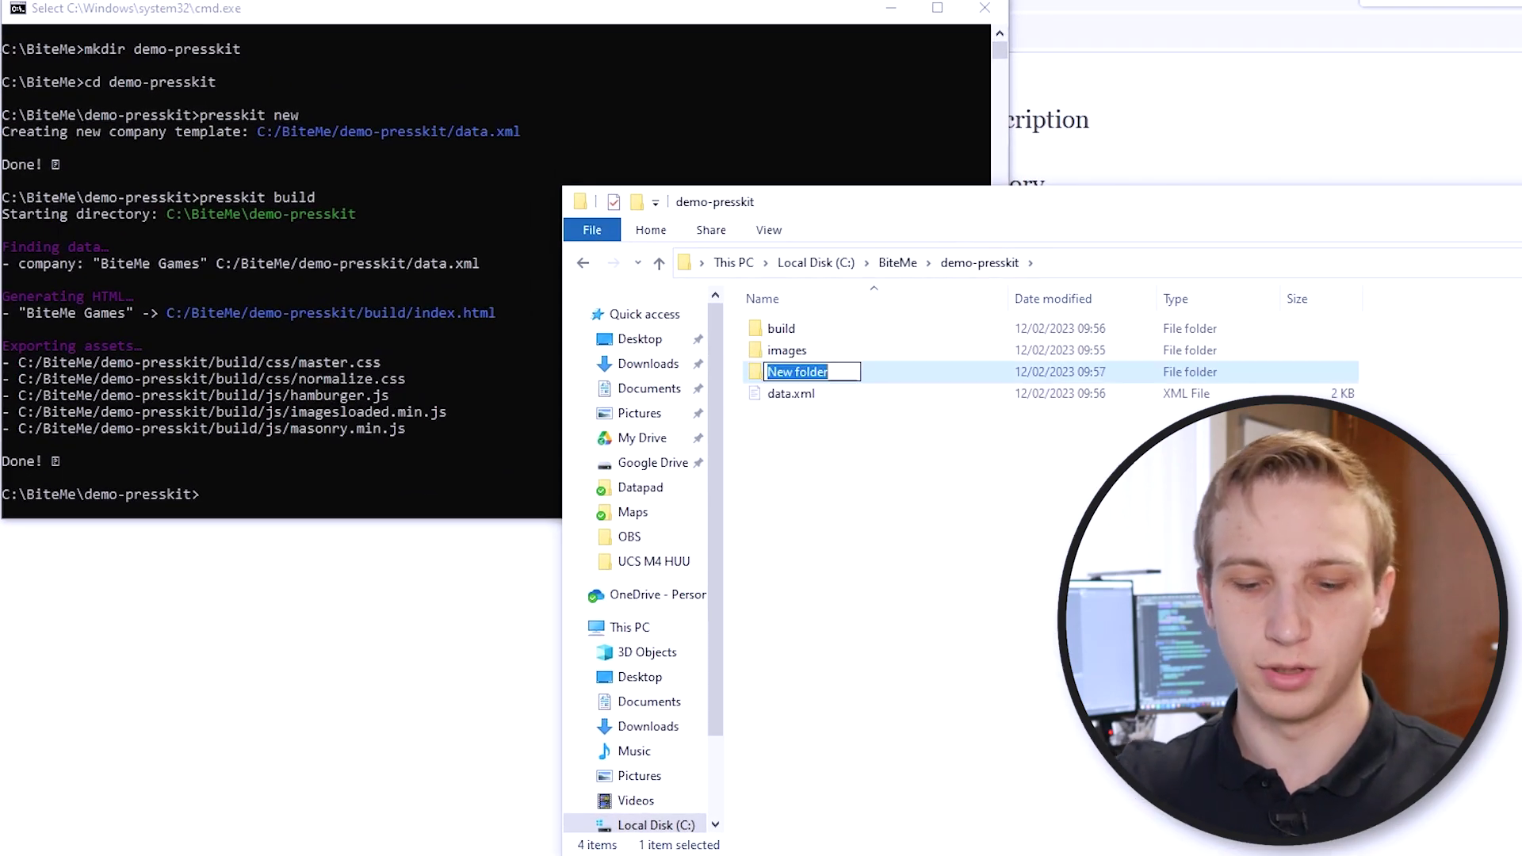
pyautogui.write('awesome-game')
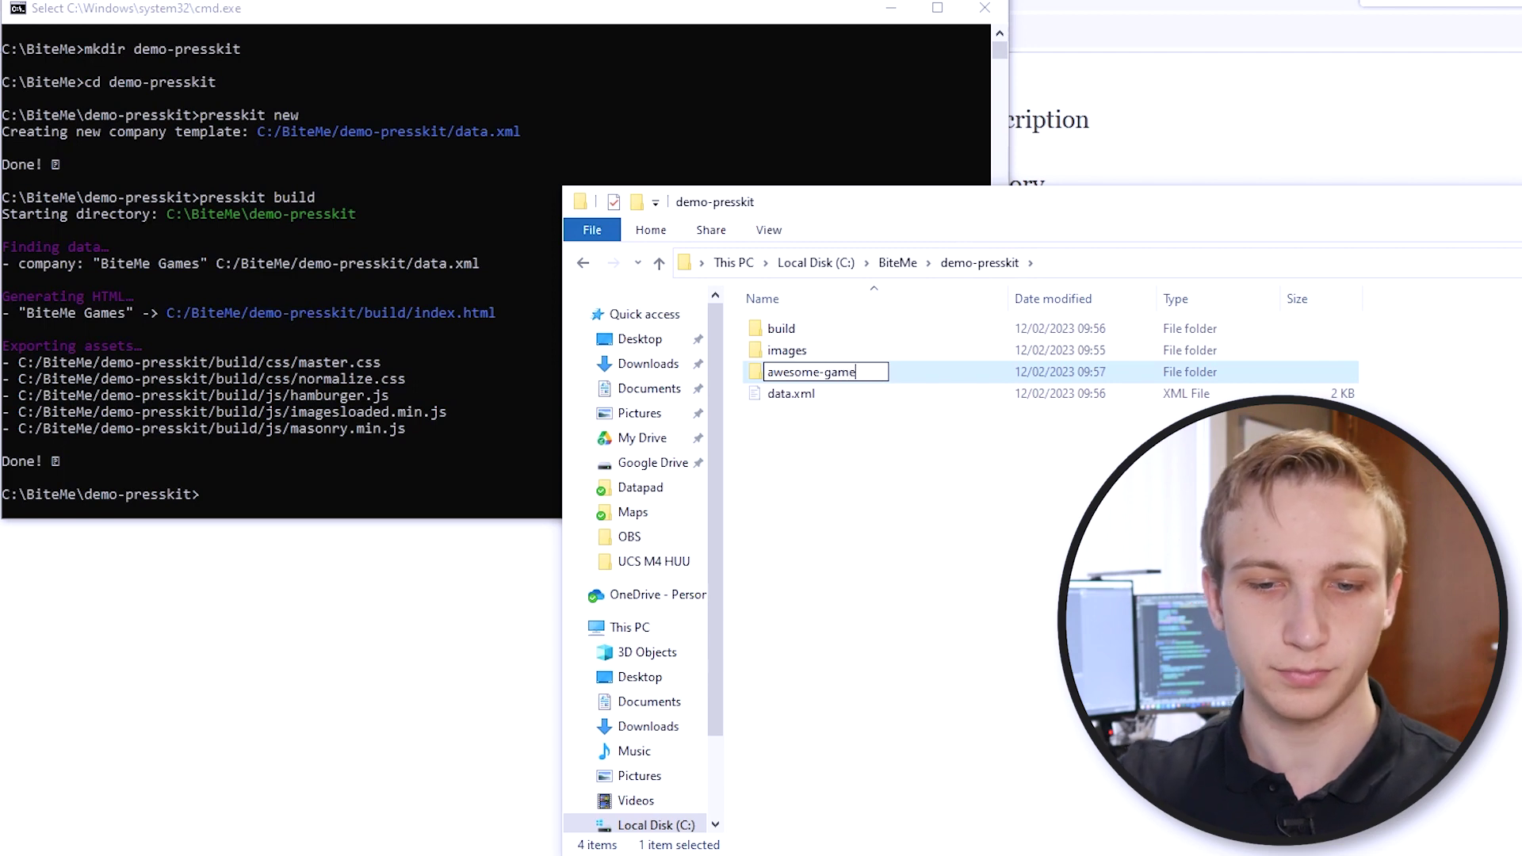
pyautogui.press('Return')
# Step: Move Command Prompt into awesome-game and enter presskit new -t product
pyautogui.click(438, 410)
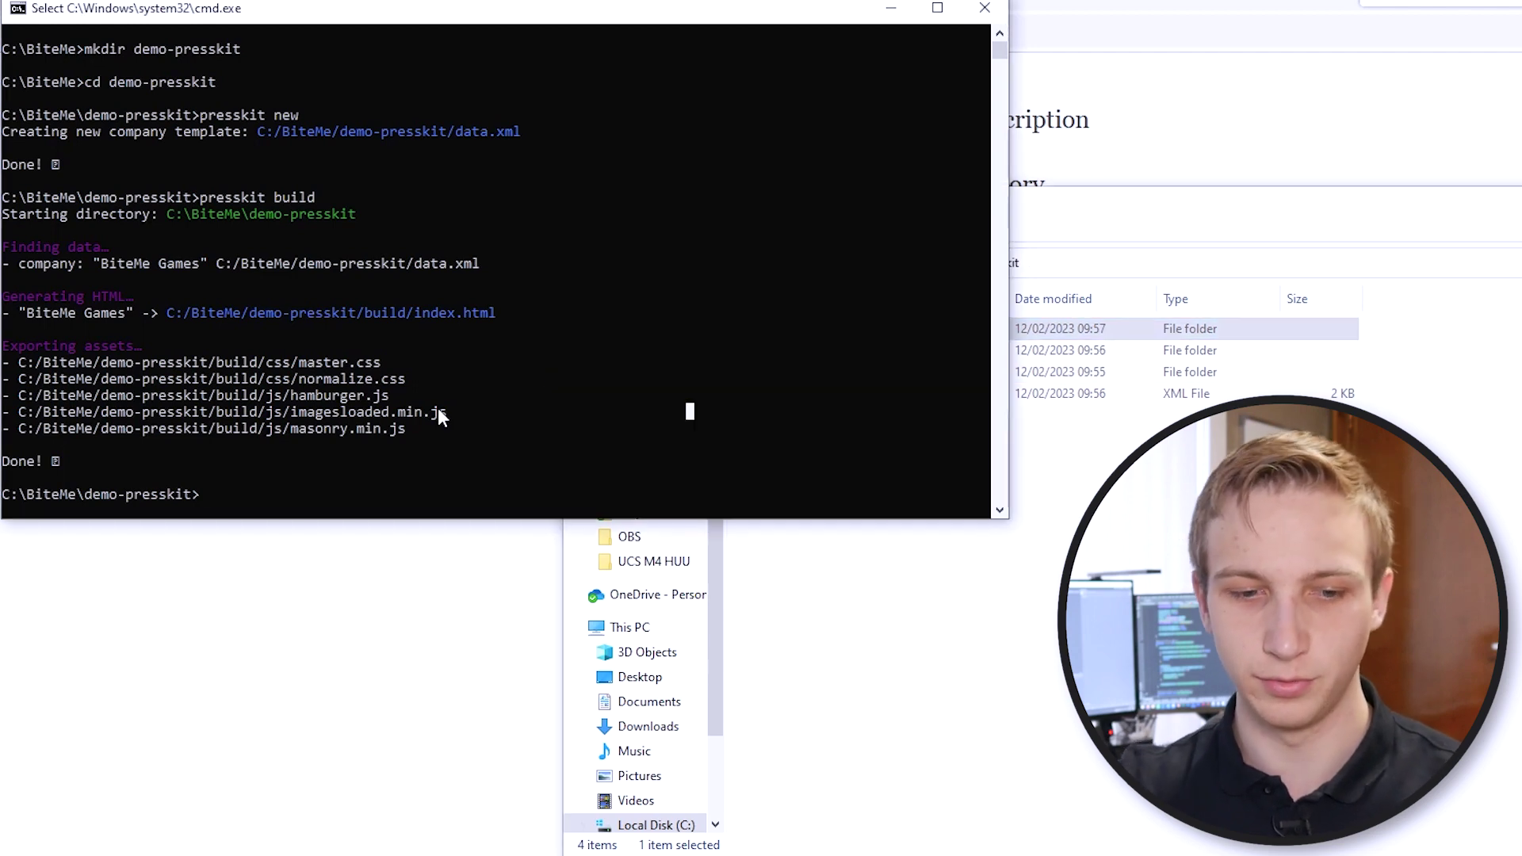
pyautogui.write('cd awe')
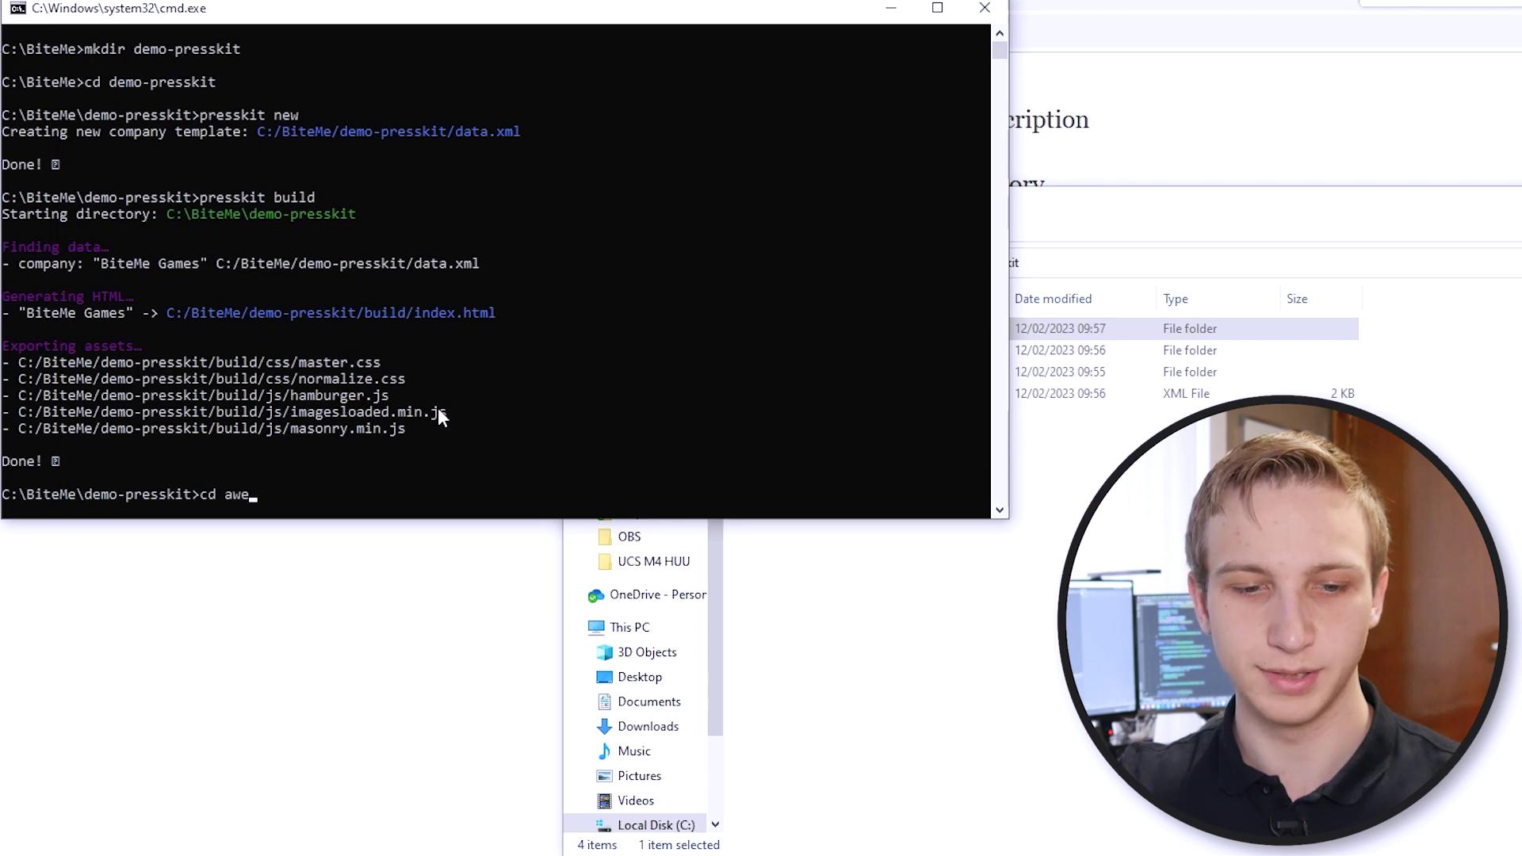
pyautogui.press('Tab')
pyautogui.press('Return')
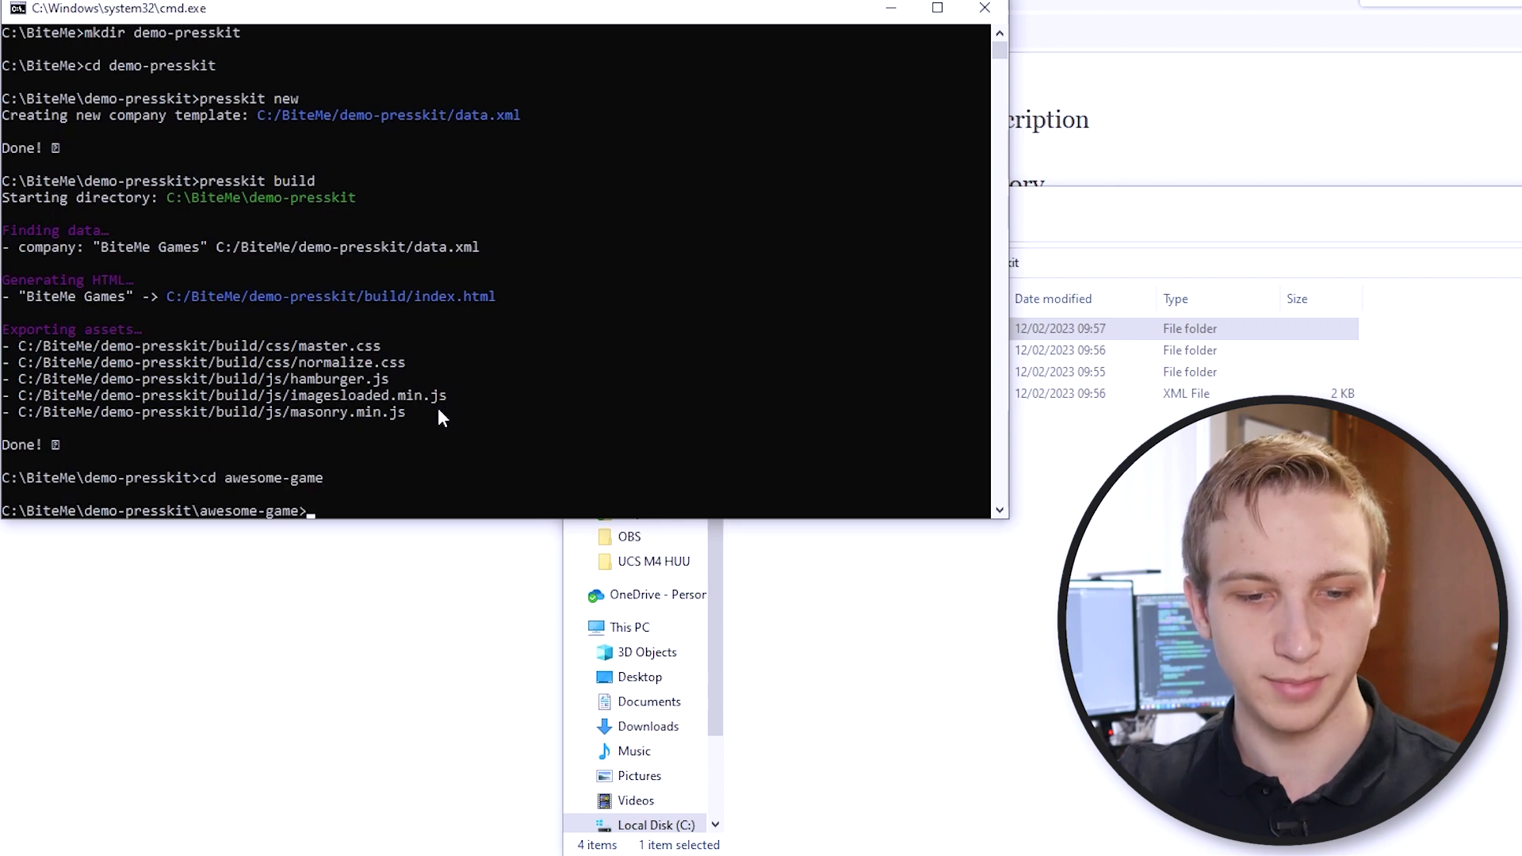
pyautogui.write('presskit new -t')
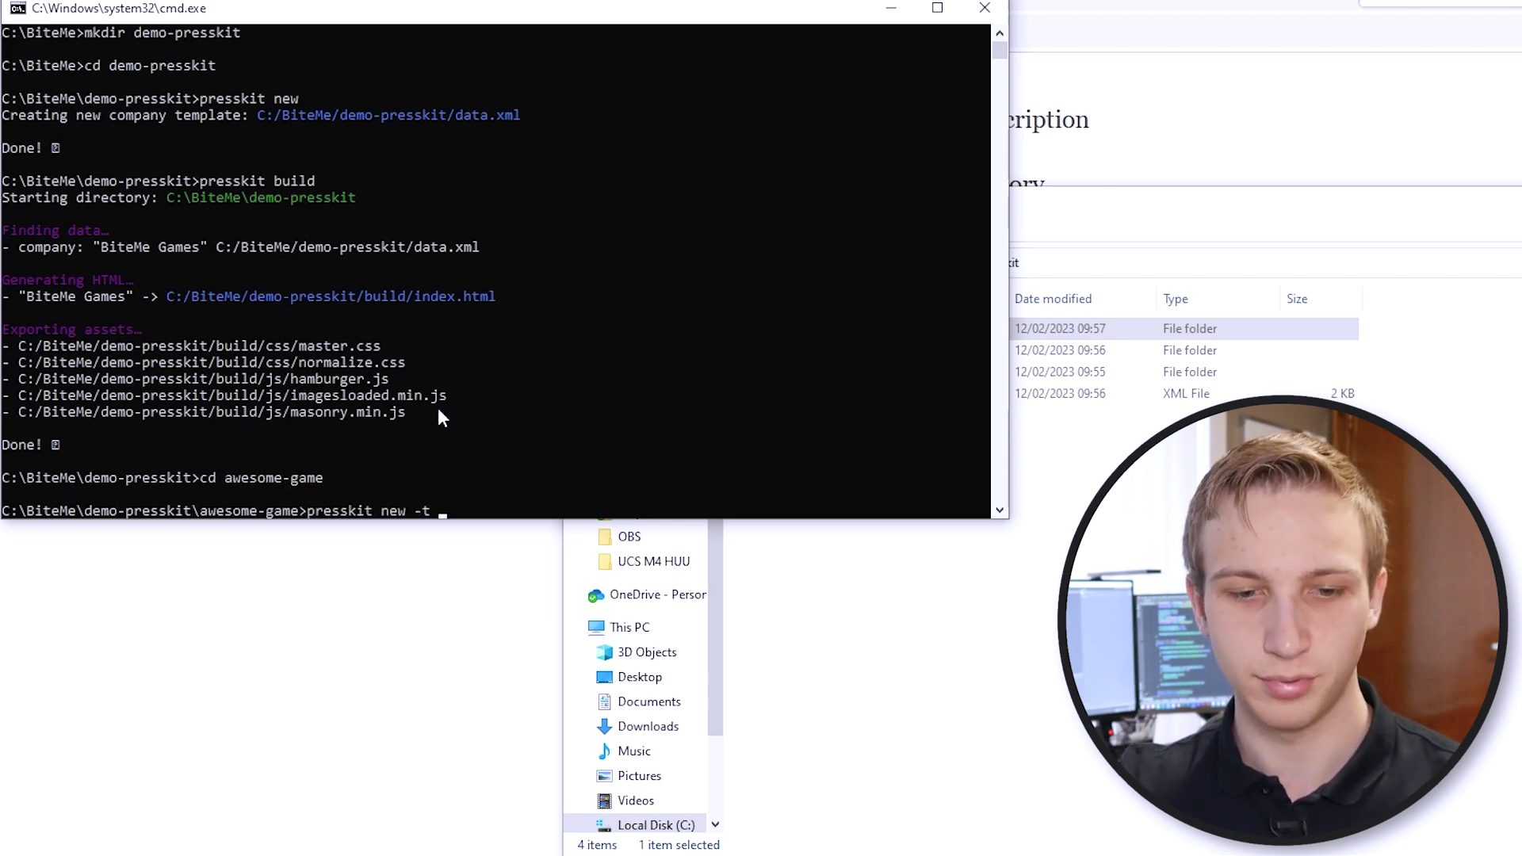
pyautogui.write(' product')
# Step: Run presskit new -t product to create product/data.xml inside awesome-game
pyautogui.press('Return')
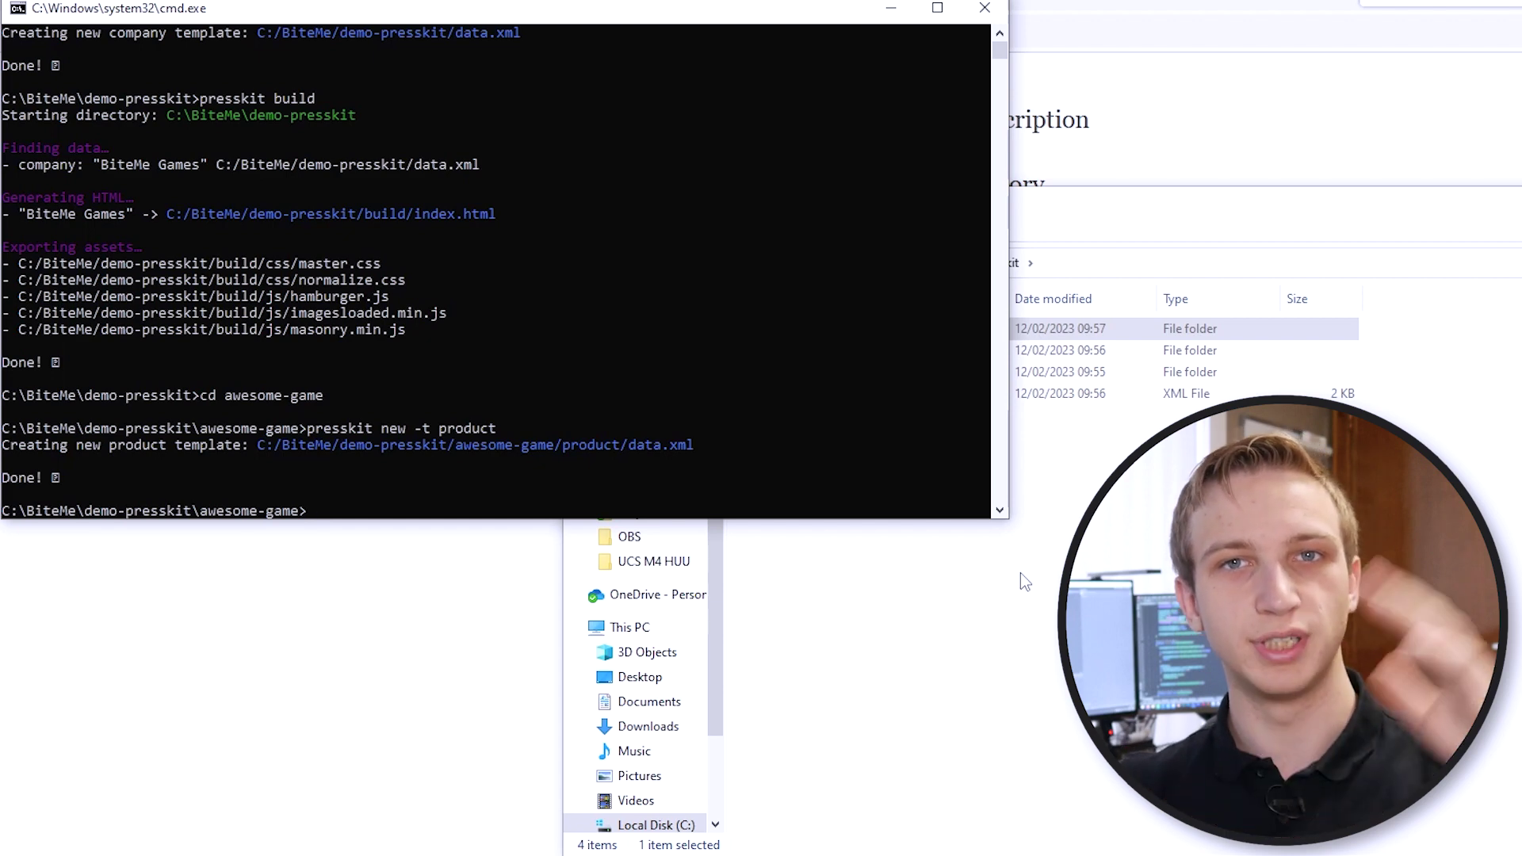
# Step: Move the generated product folder out of awesome-game up into demo-presskit
pyautogui.click(1020, 572)
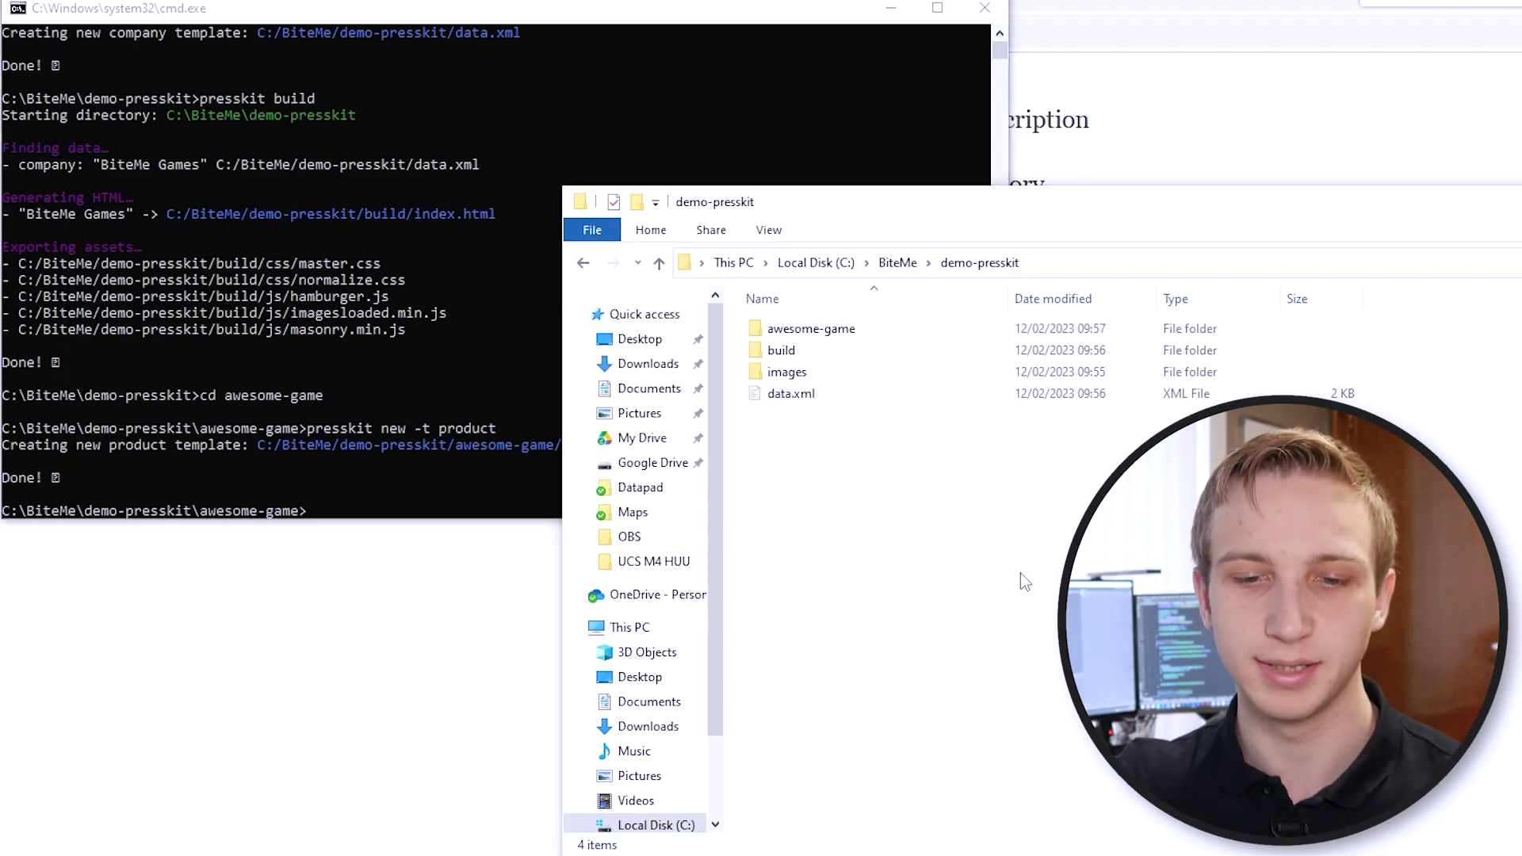
pyautogui.doubleClick(869, 331)
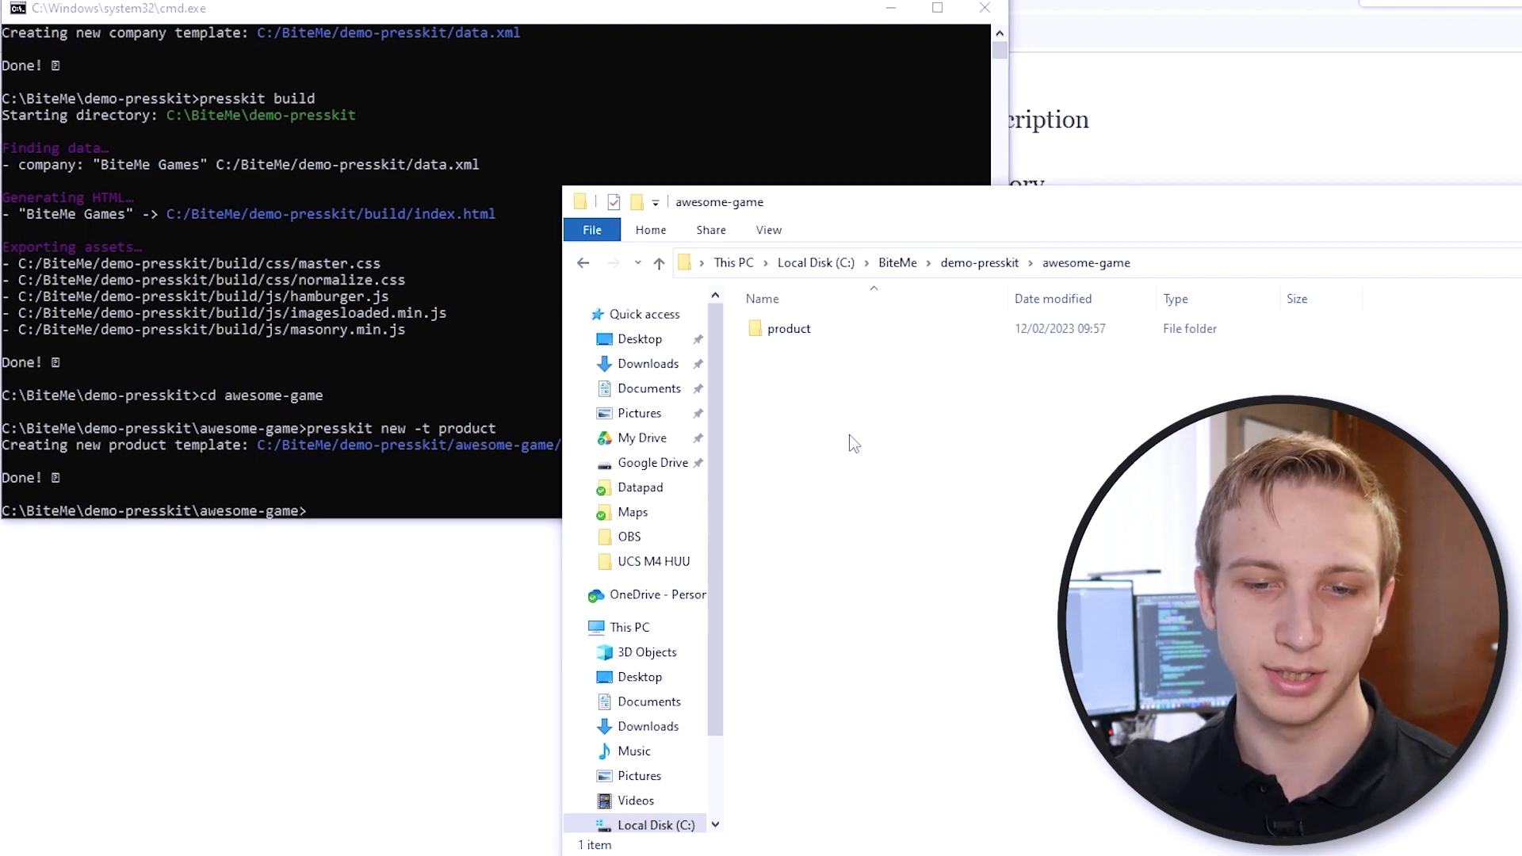
pyautogui.doubleClick(881, 333)
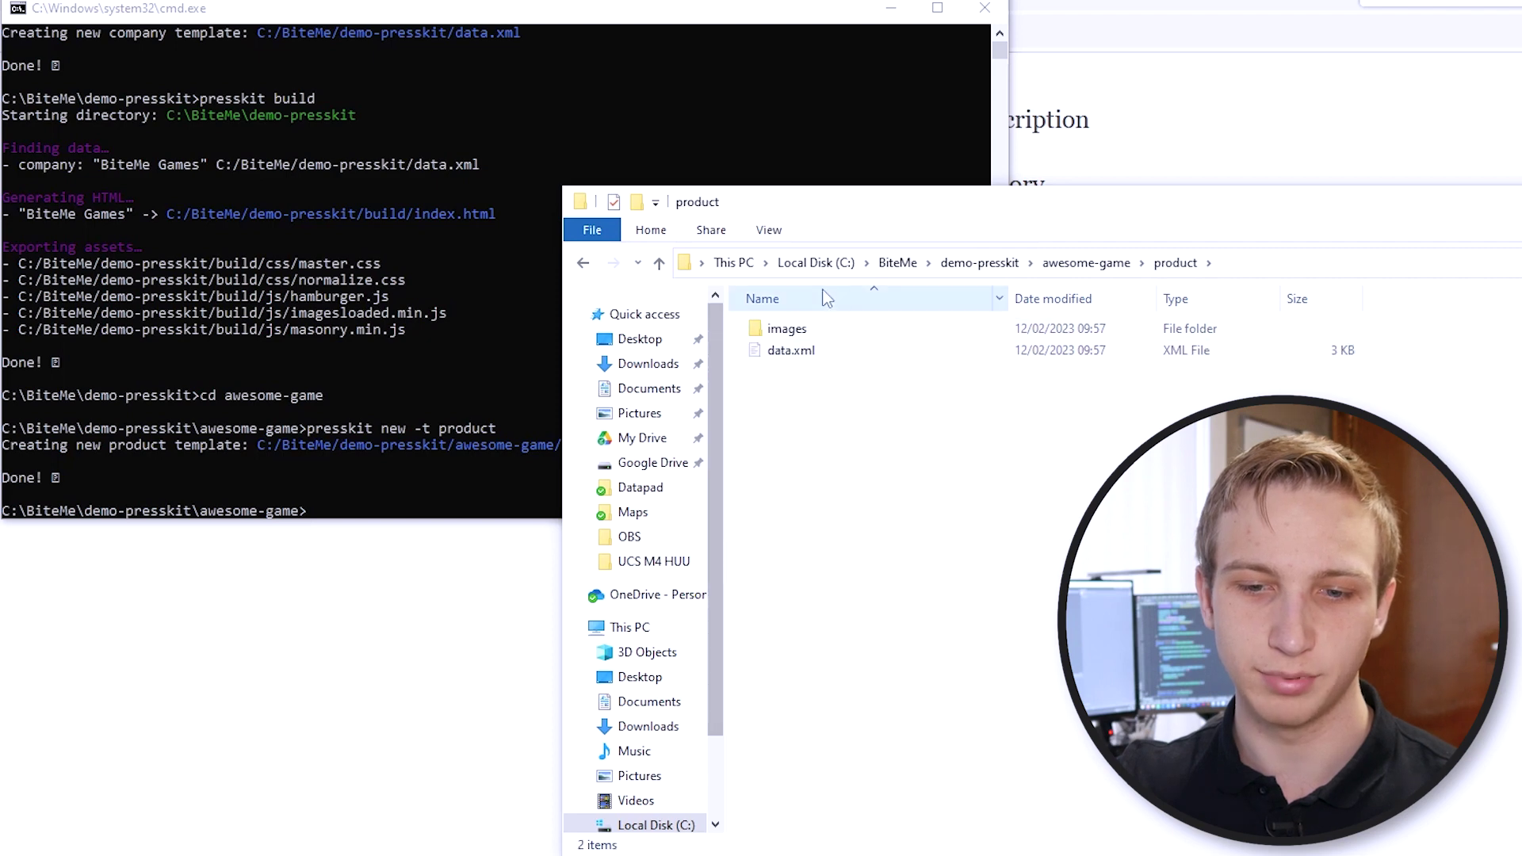
pyautogui.click(872, 351)
pyautogui.click(1061, 269)
pyautogui.moveTo(888, 328); pyautogui.dragTo(983, 268)
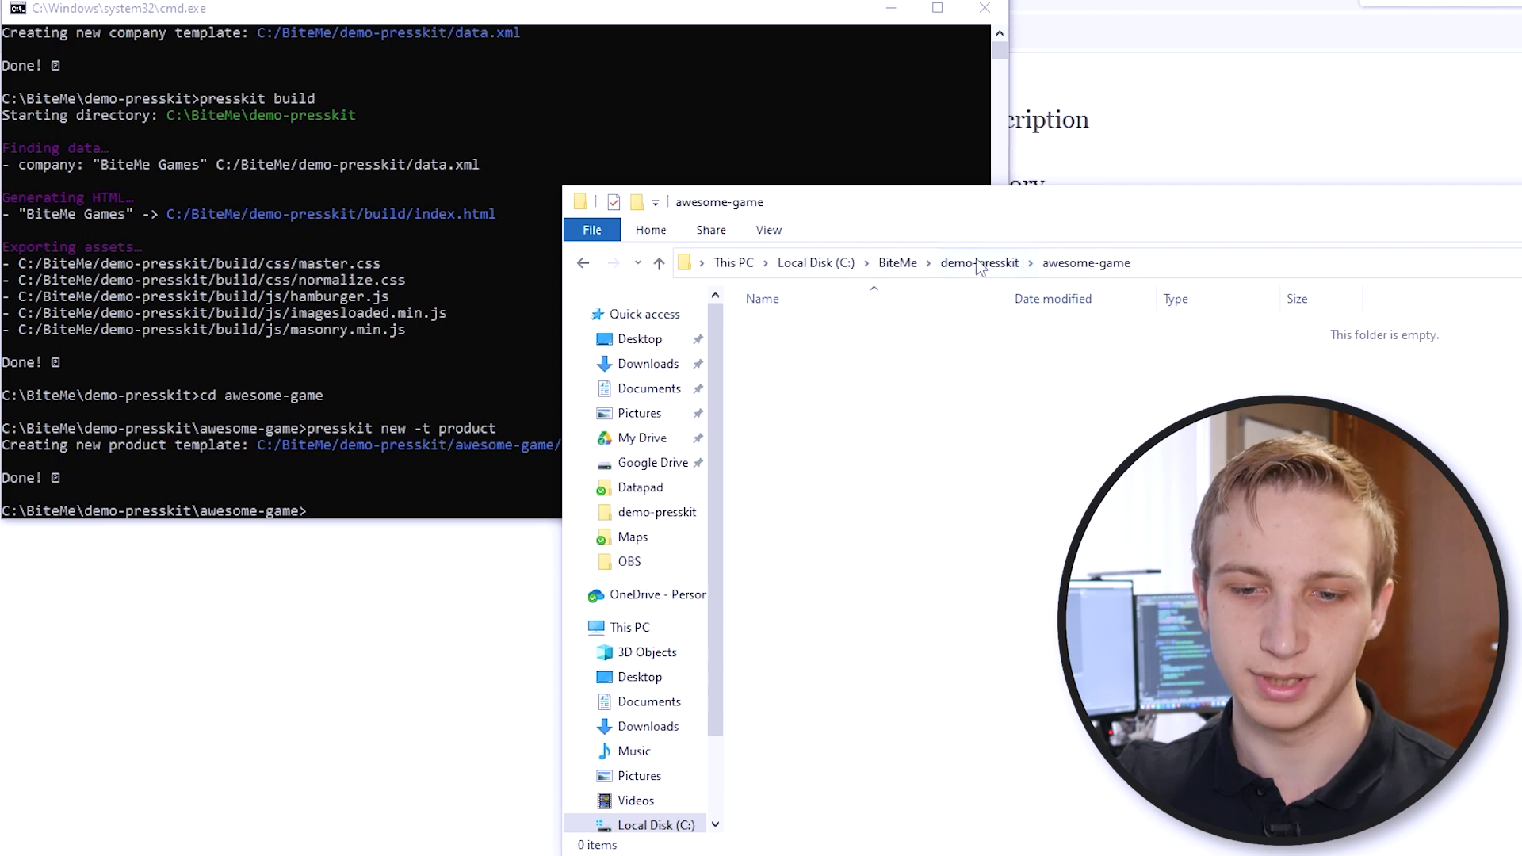
pyautogui.click(979, 264)
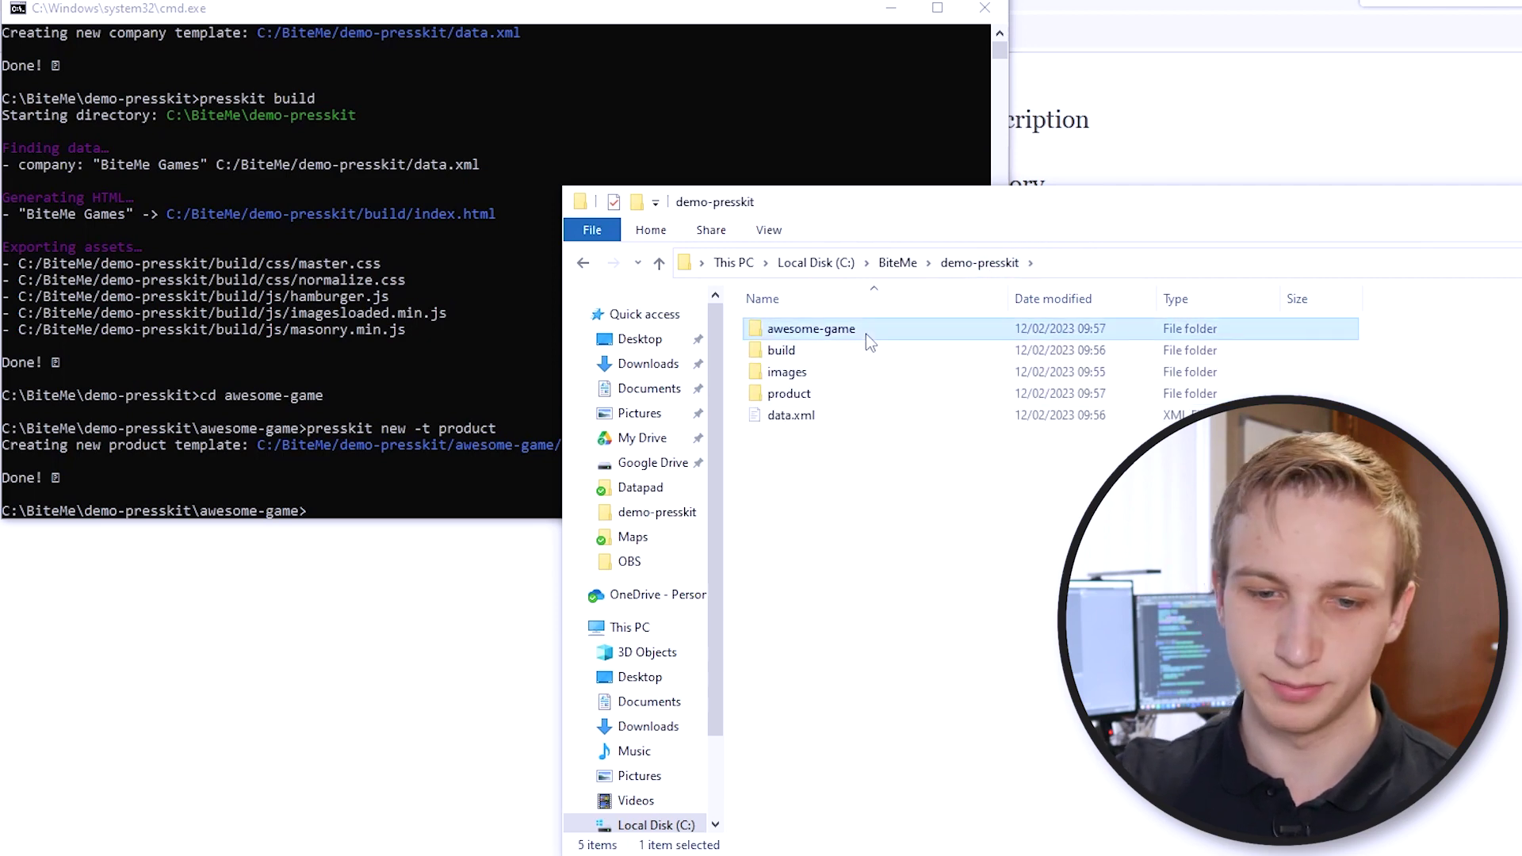
# Step: Delete the empty awesome-game folder and rename product to awesome-game
pyautogui.press('Delete')
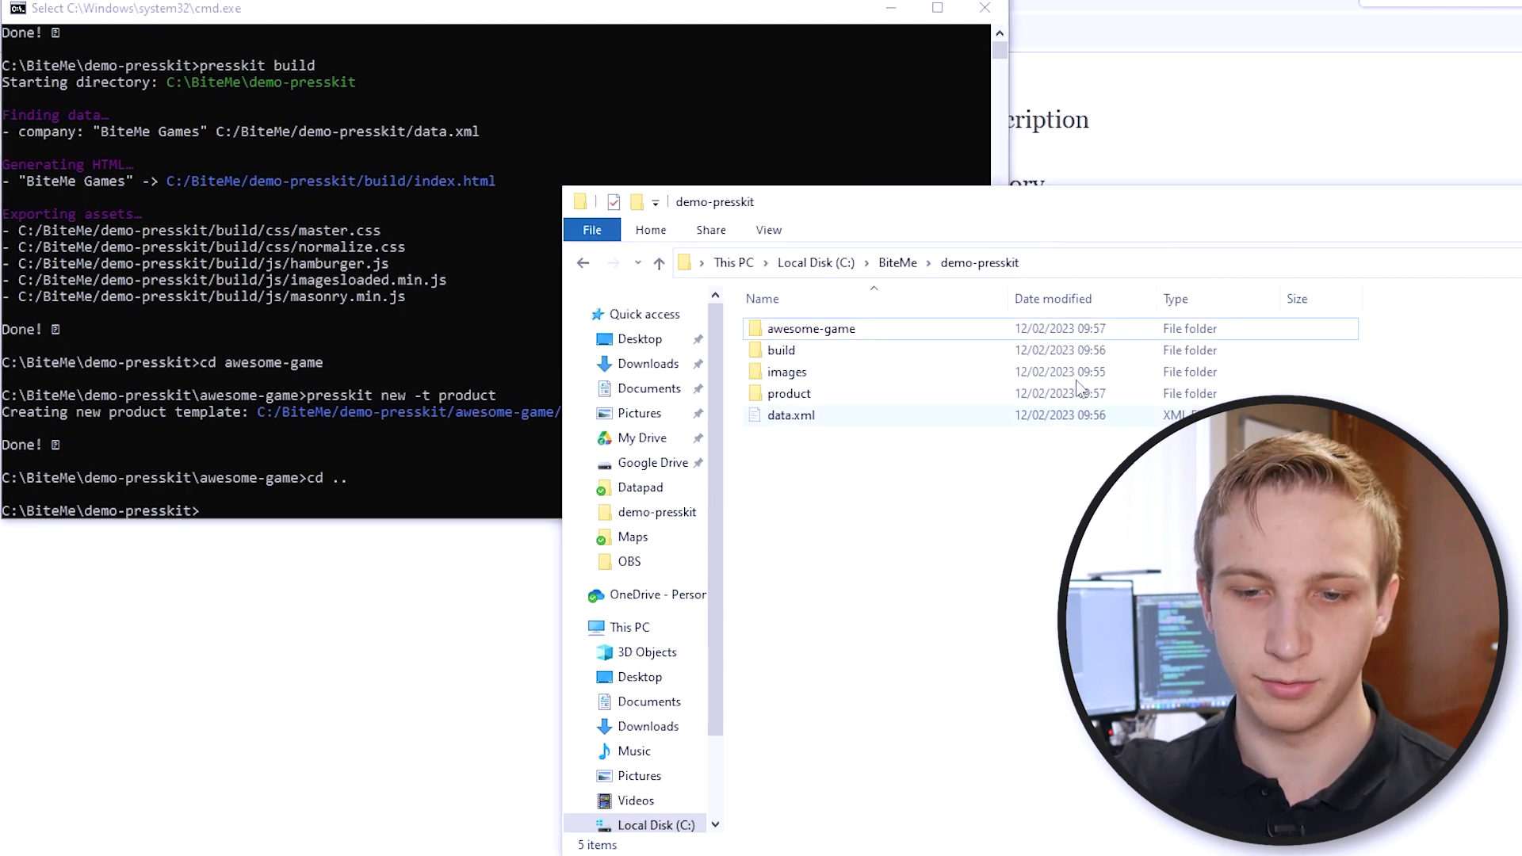
pyautogui.click(1047, 333)
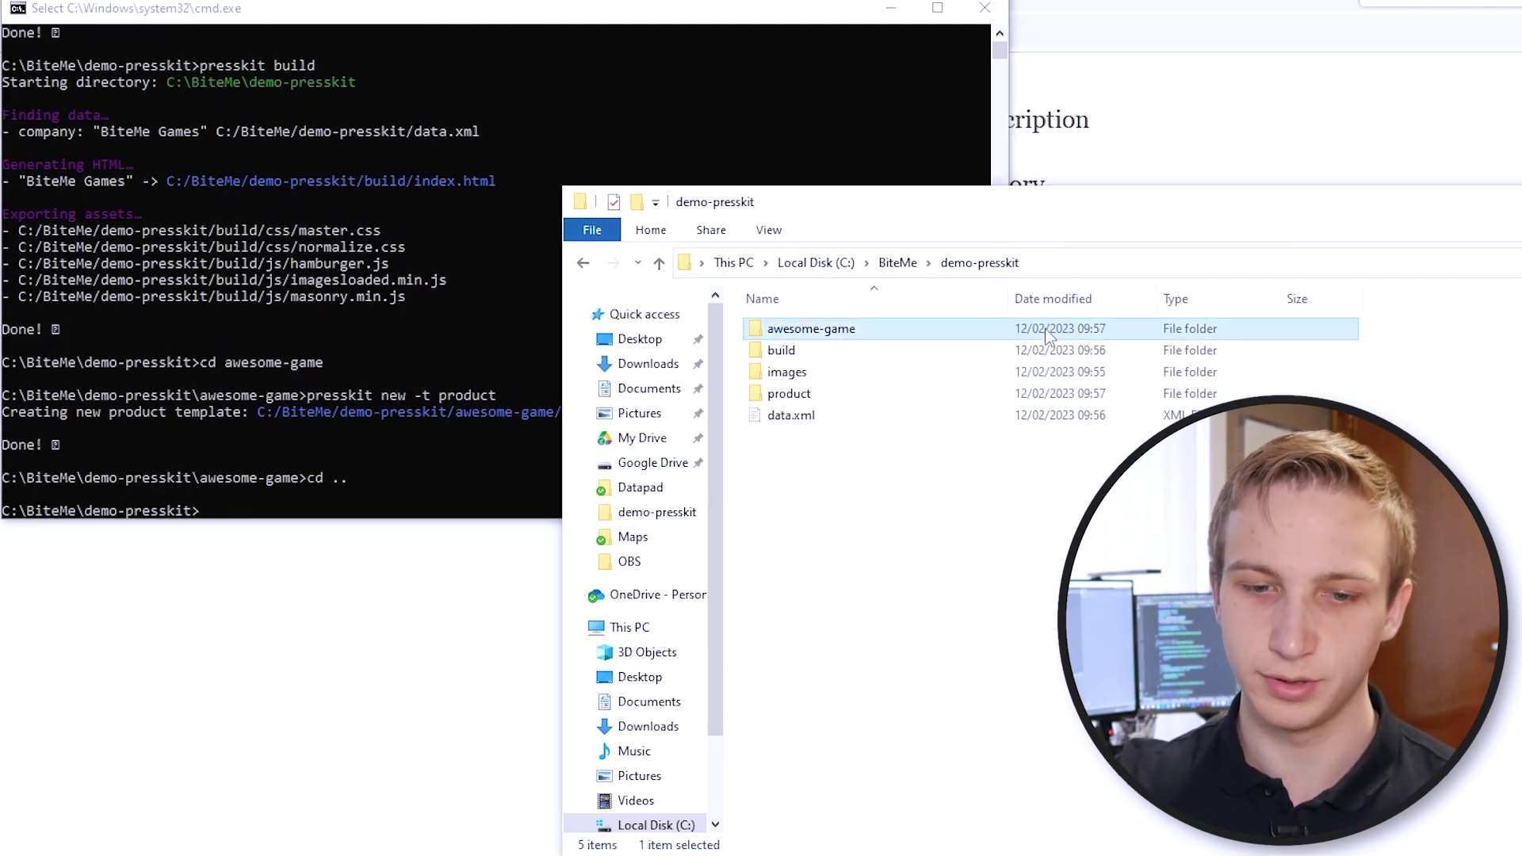
pyautogui.press('Delete')
pyautogui.rightClick(826, 372)
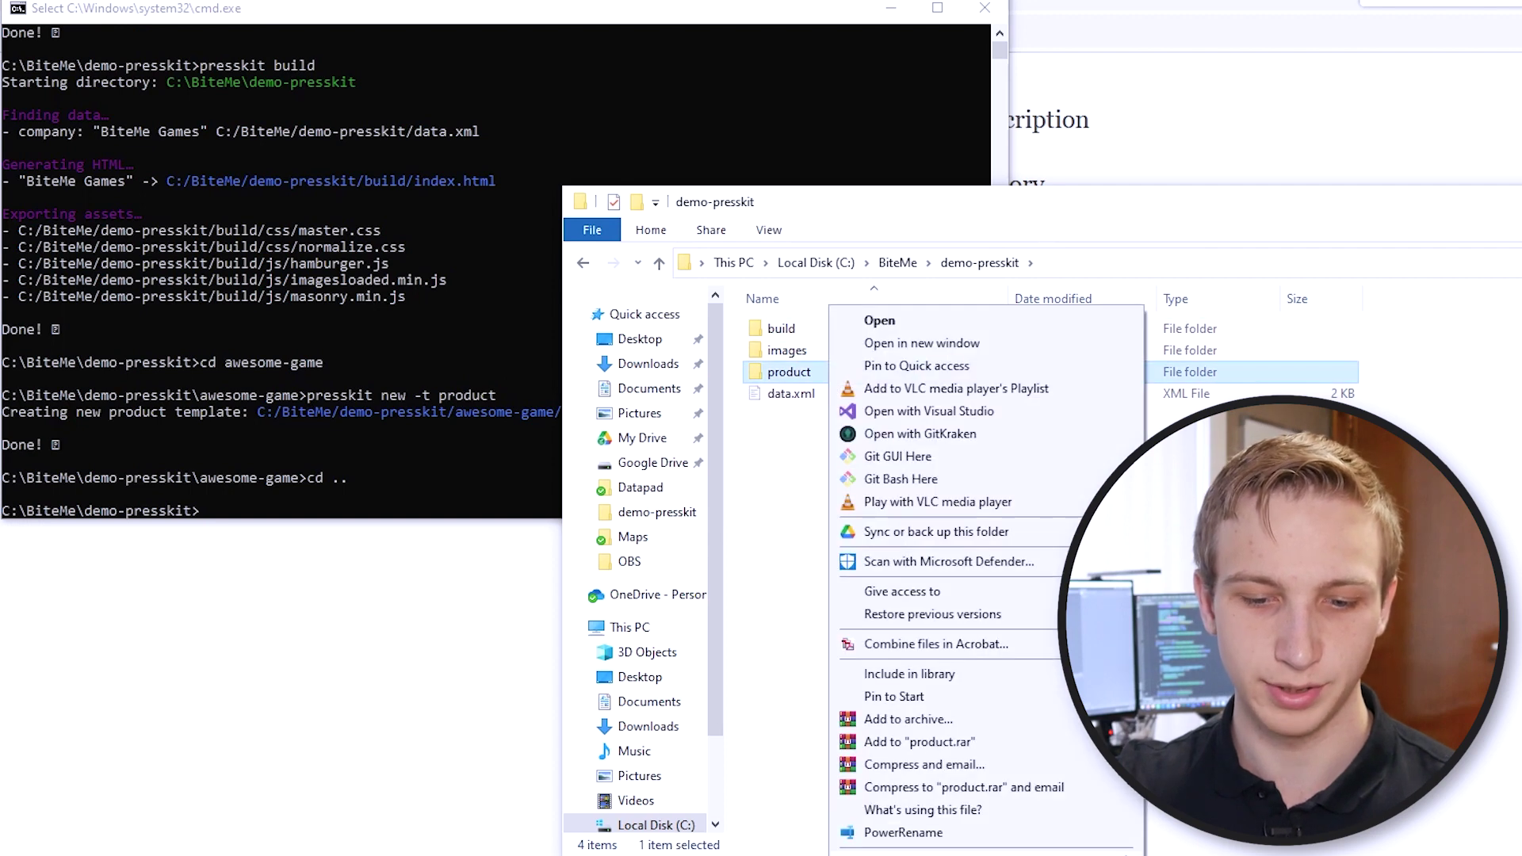
pyautogui.write('mawesome')
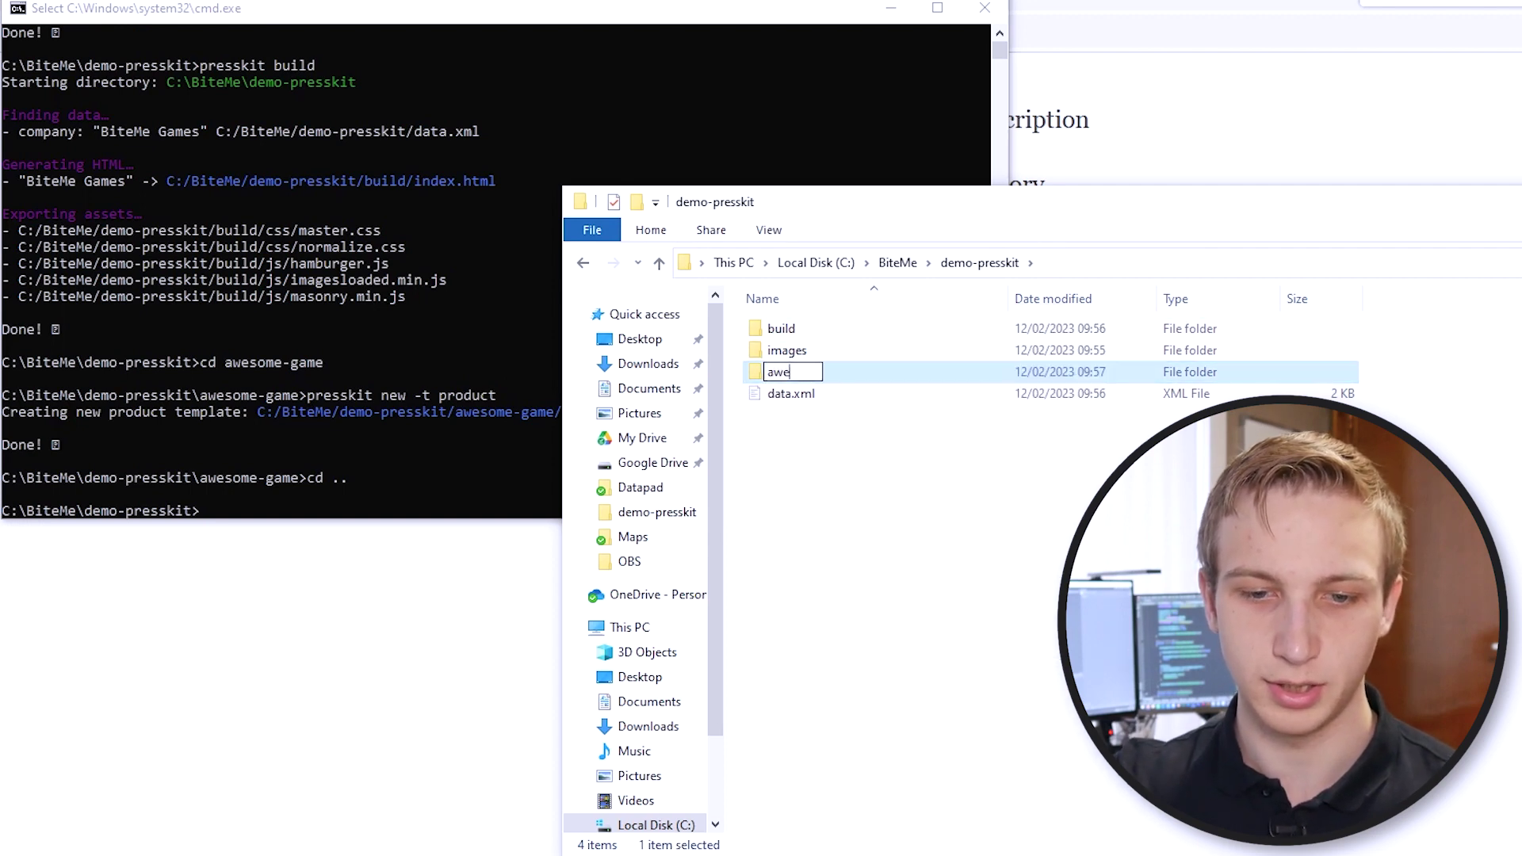
pyautogui.write('-game')
pyautogui.press('Return')
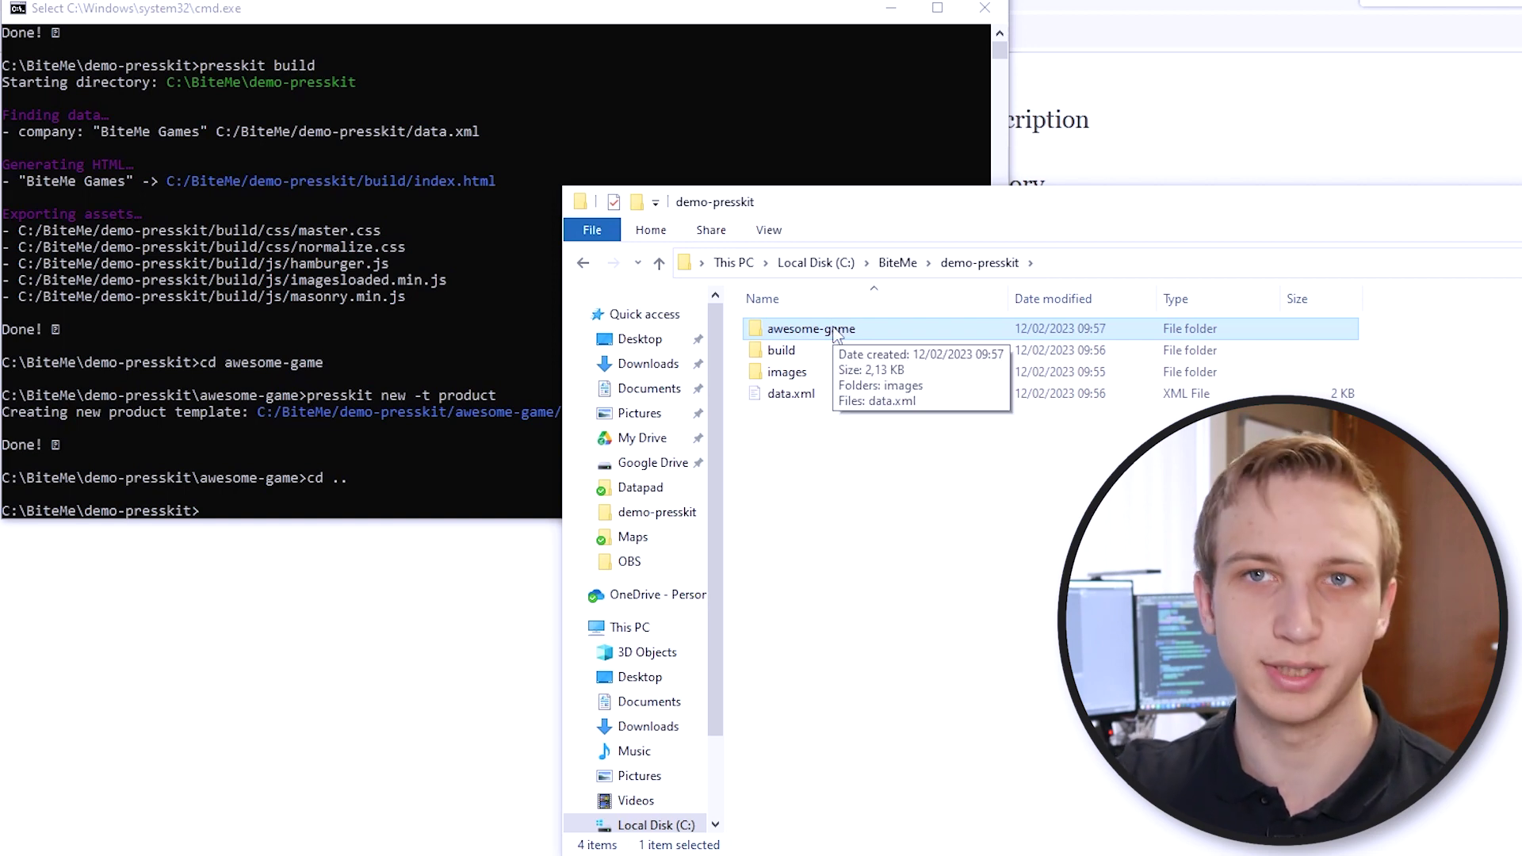
# Step: Rerun the earlier product template command in demo-presskit from the command prompt
pyautogui.click(394, 429)
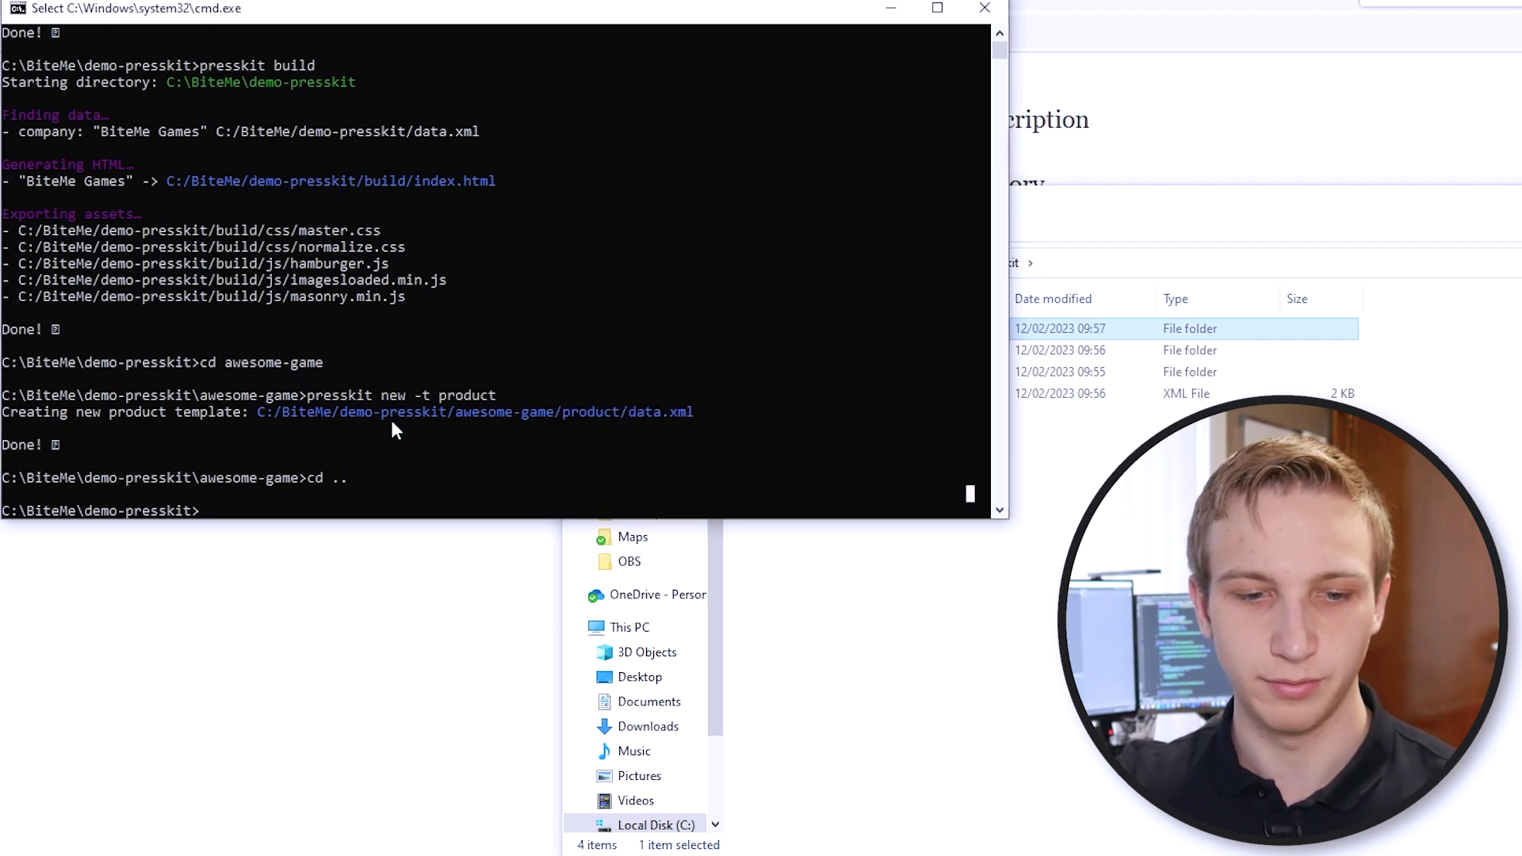
pyautogui.press('Up')
pyautogui.press('Up')
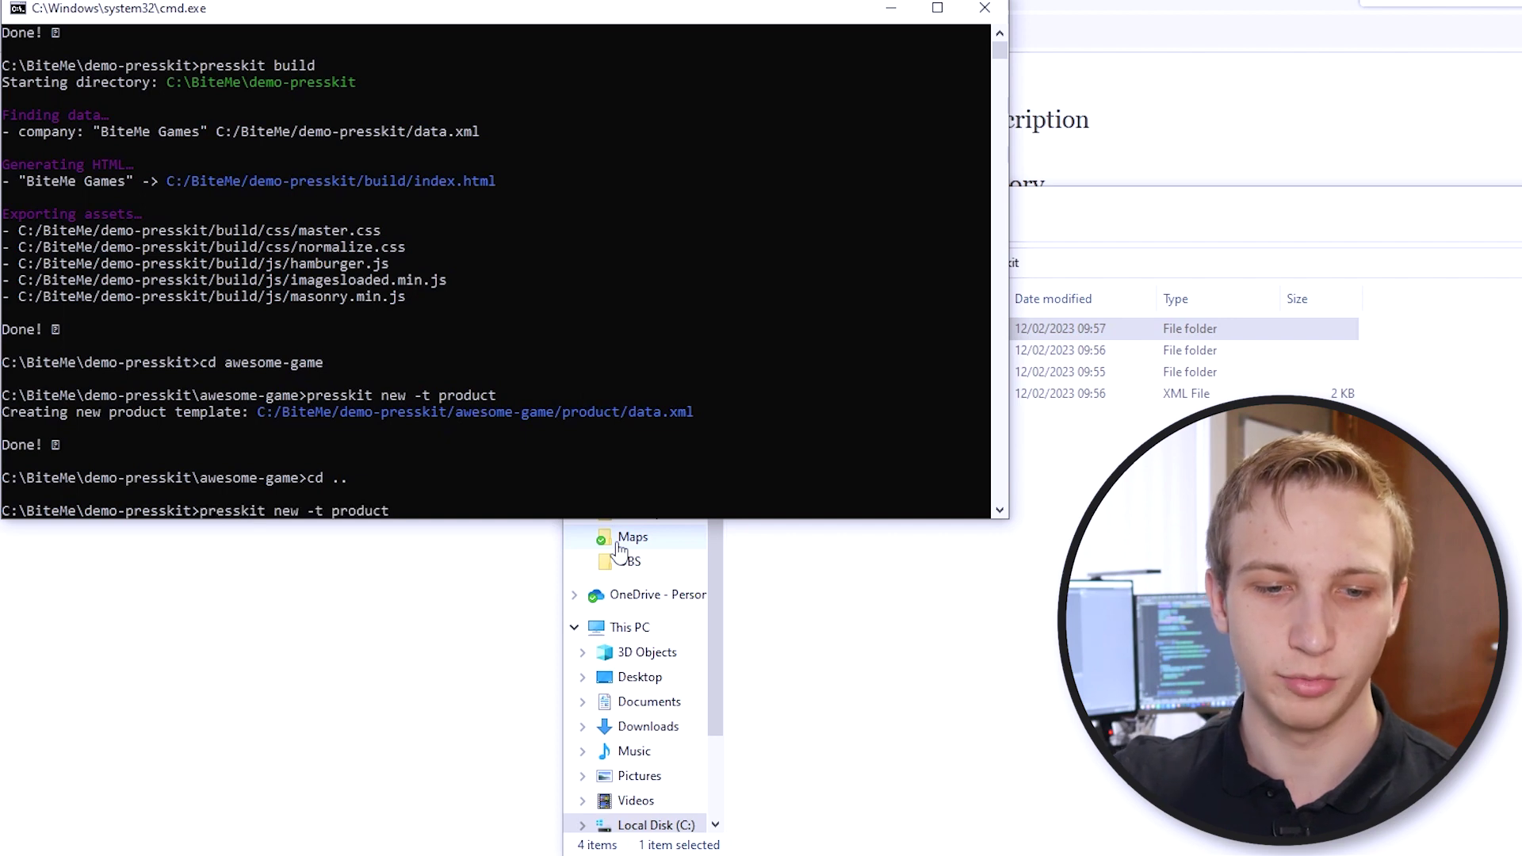
pyautogui.press('Return')
# Step: Rename the newly copied product folder to awesome-game-two
pyautogui.click(777, 557)
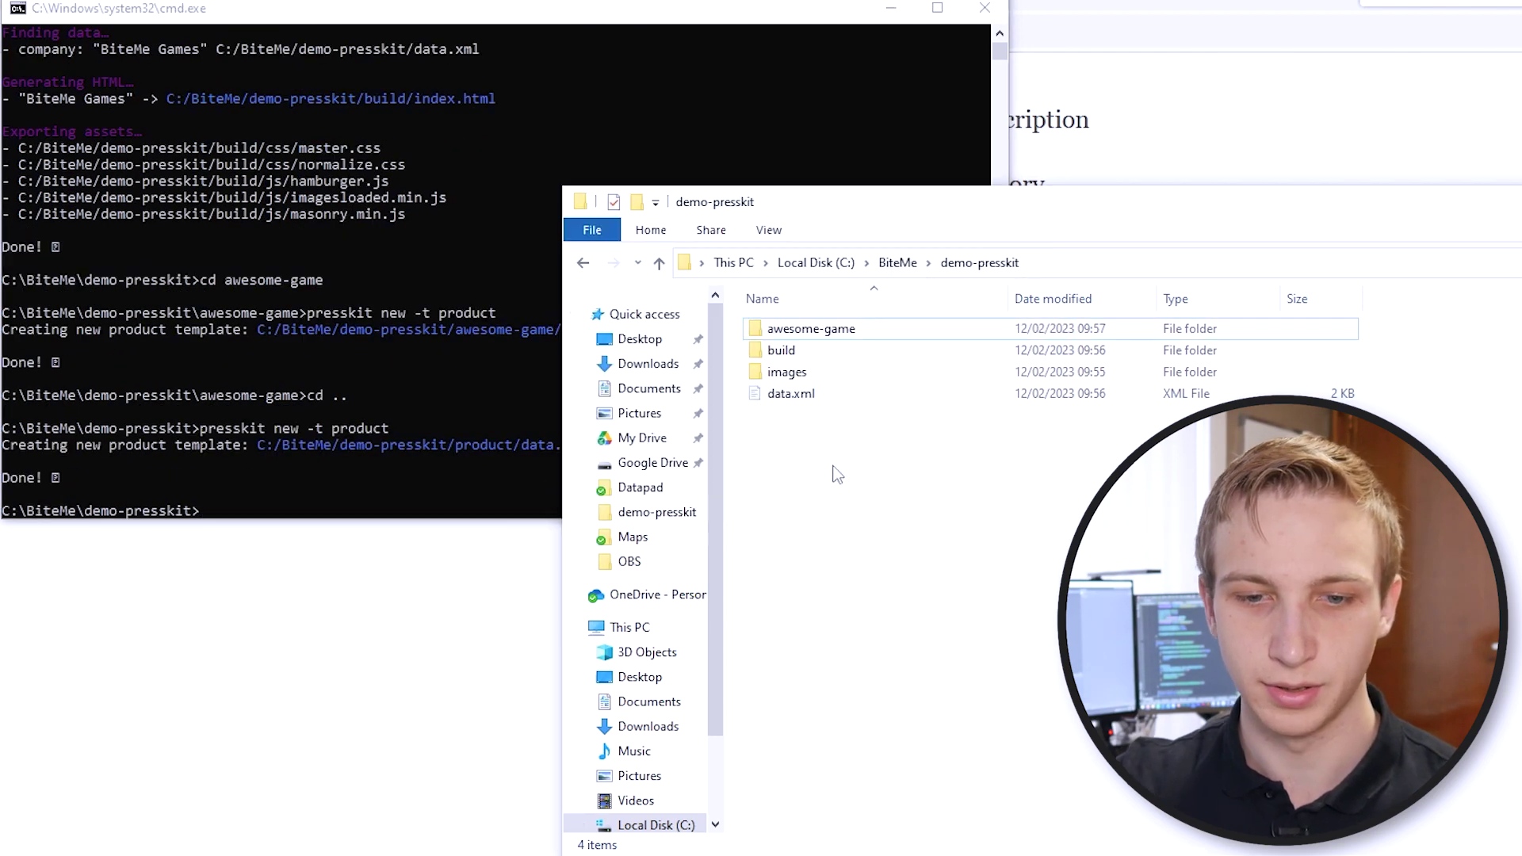
pyautogui.rightClick(842, 393)
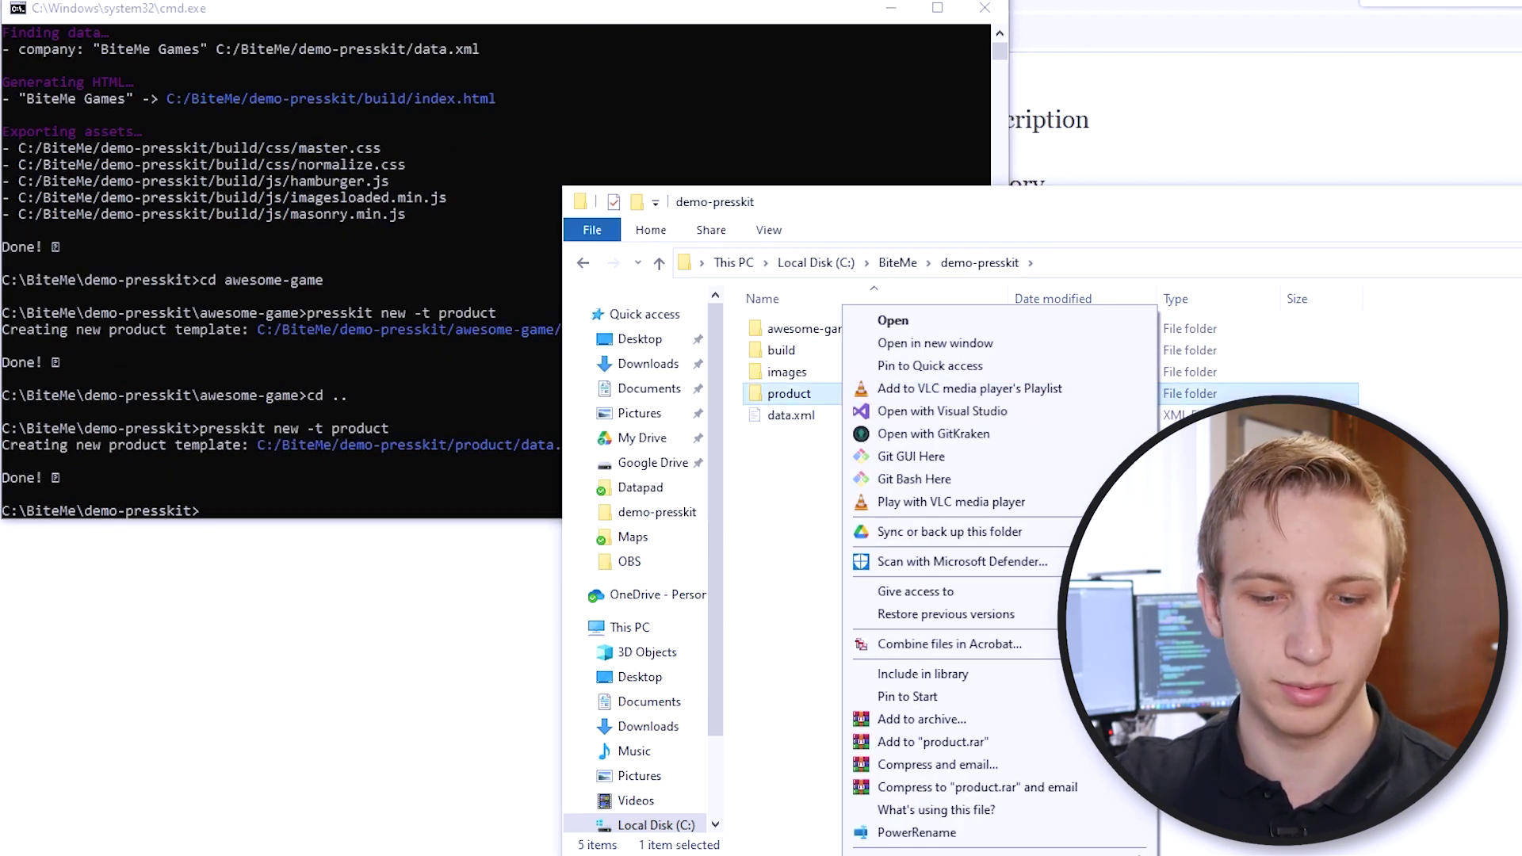
pyautogui.write('mawesome-gam')
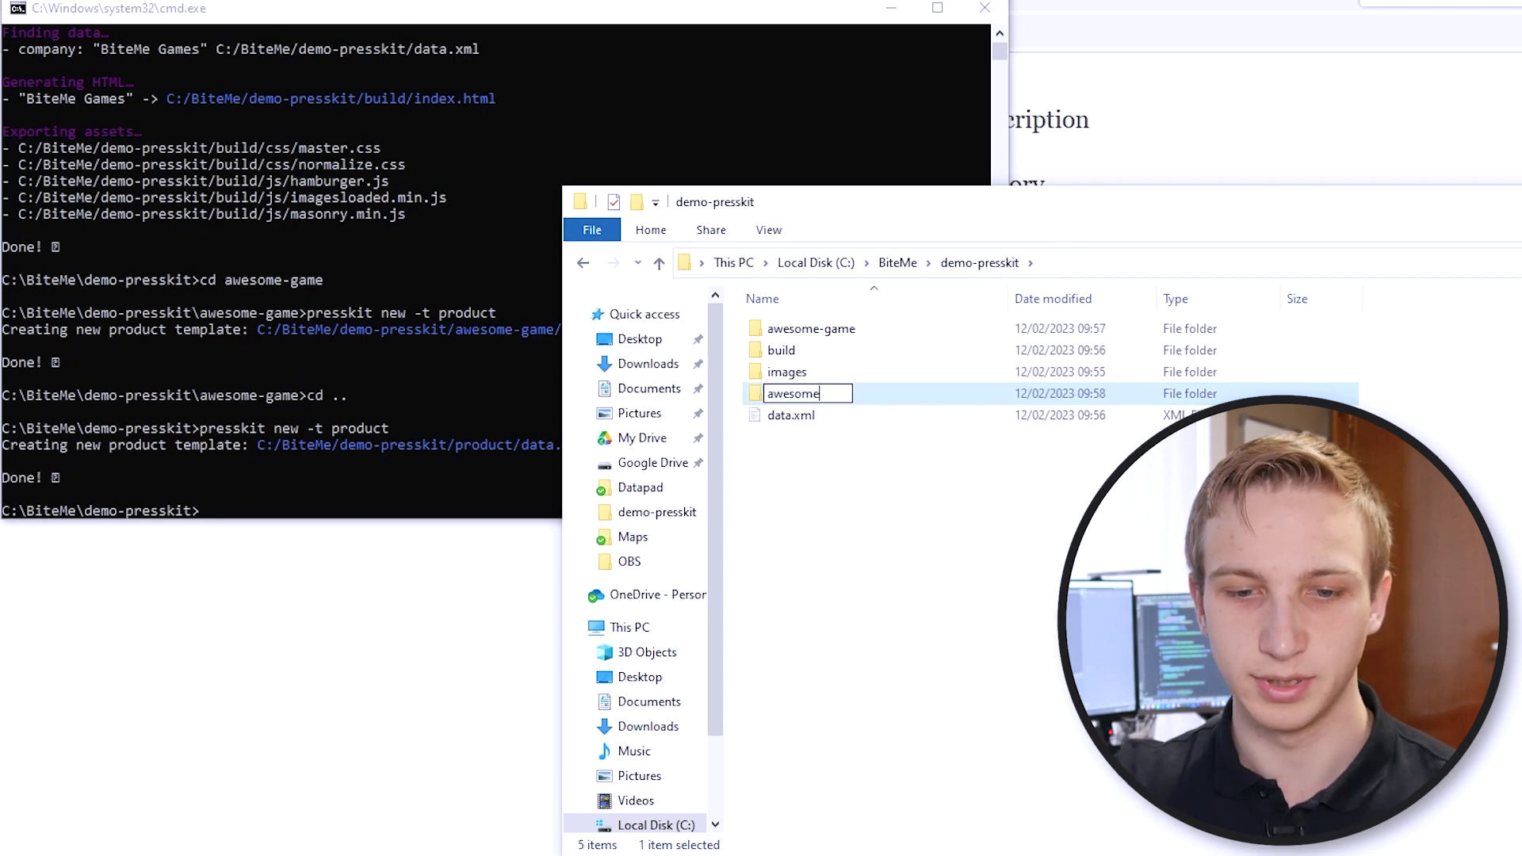
pyautogui.write('e-two')
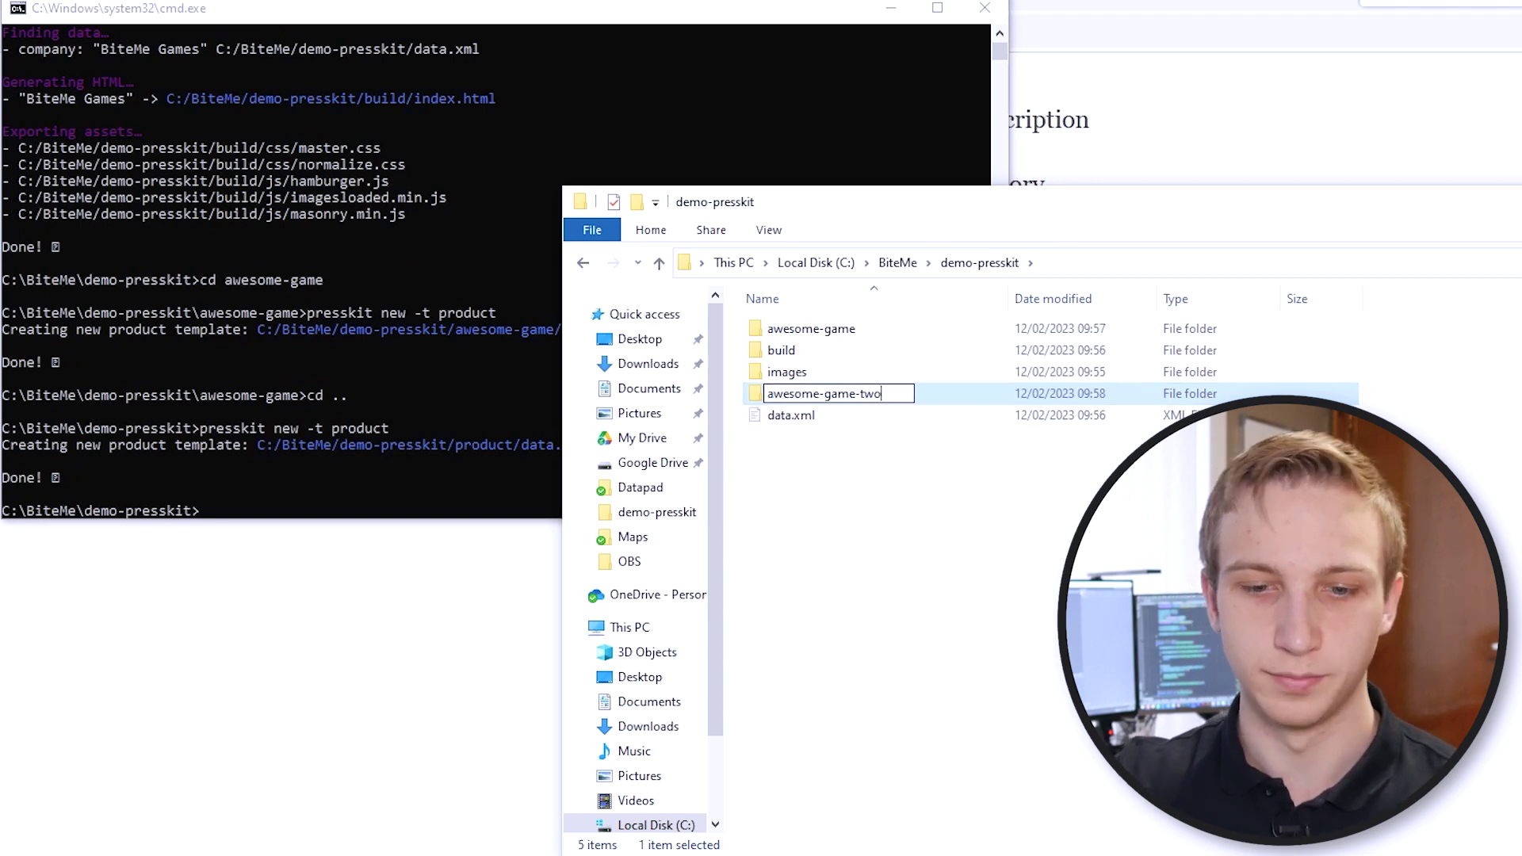
pyautogui.press('Return')
# Step: Open the awesome-game folder's data.xml for editing
pyautogui.click(864, 330)
pyautogui.doubleClick(863, 330)
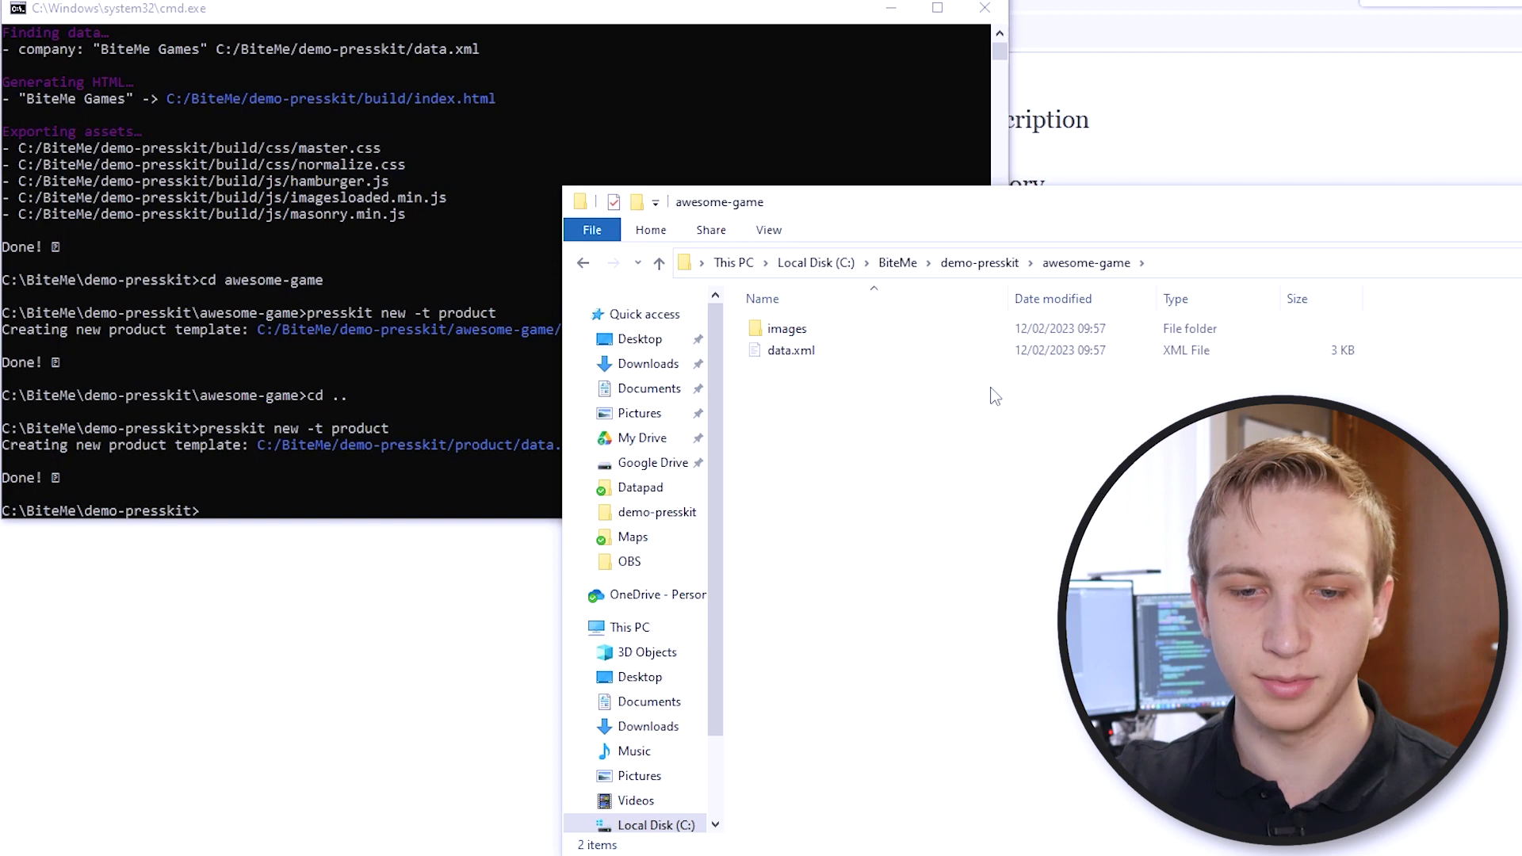
pyautogui.doubleClick(815, 358)
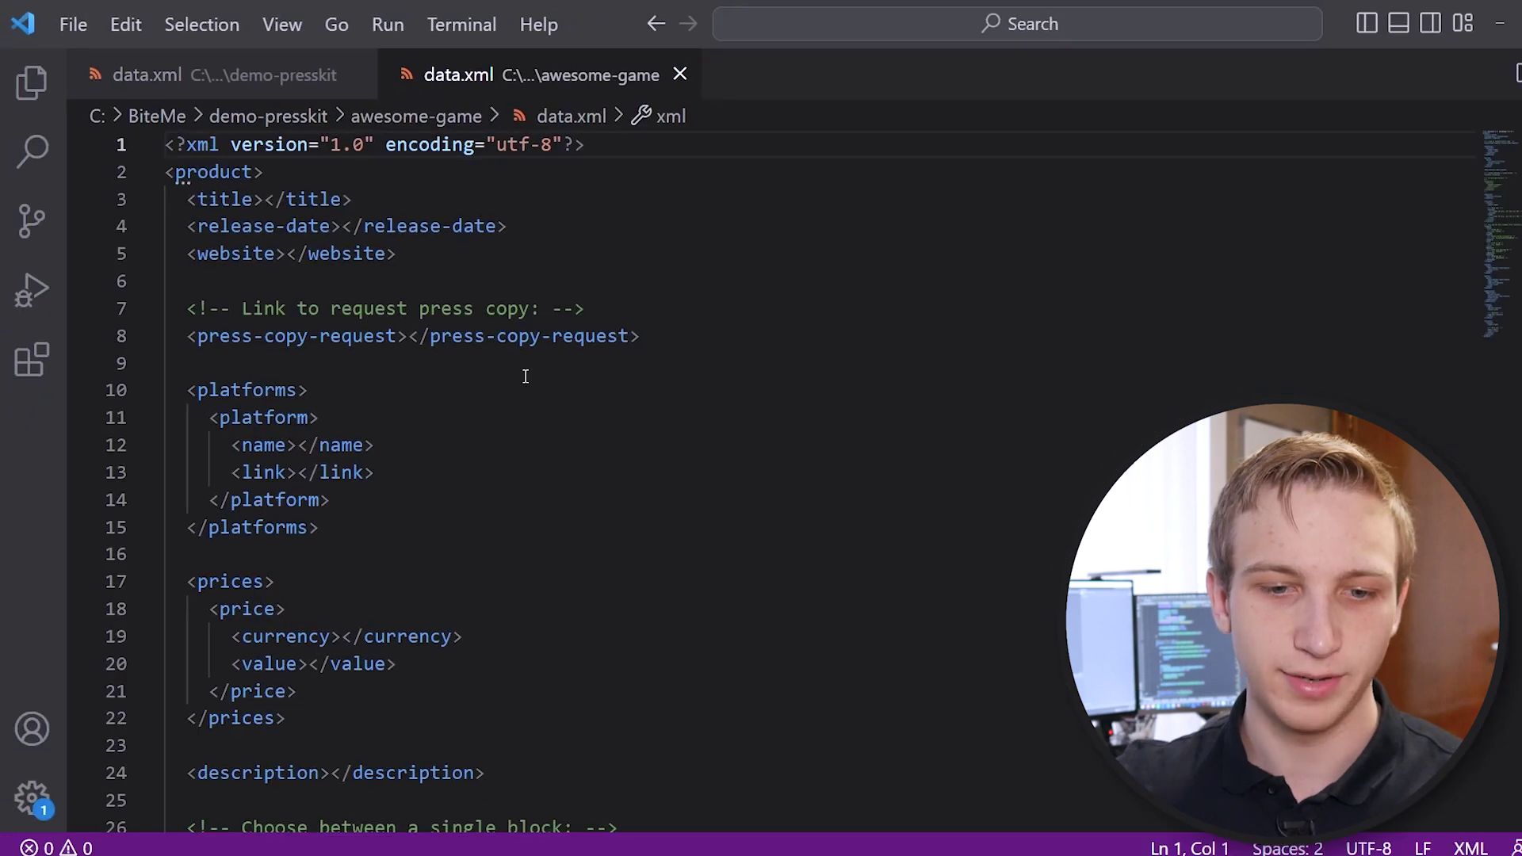
# Step: Enter Awesome Game as the product title in data.xml
pyautogui.moveTo(468, 308); pyautogui.dragTo(486, 380)
pyautogui.click(468, 376)
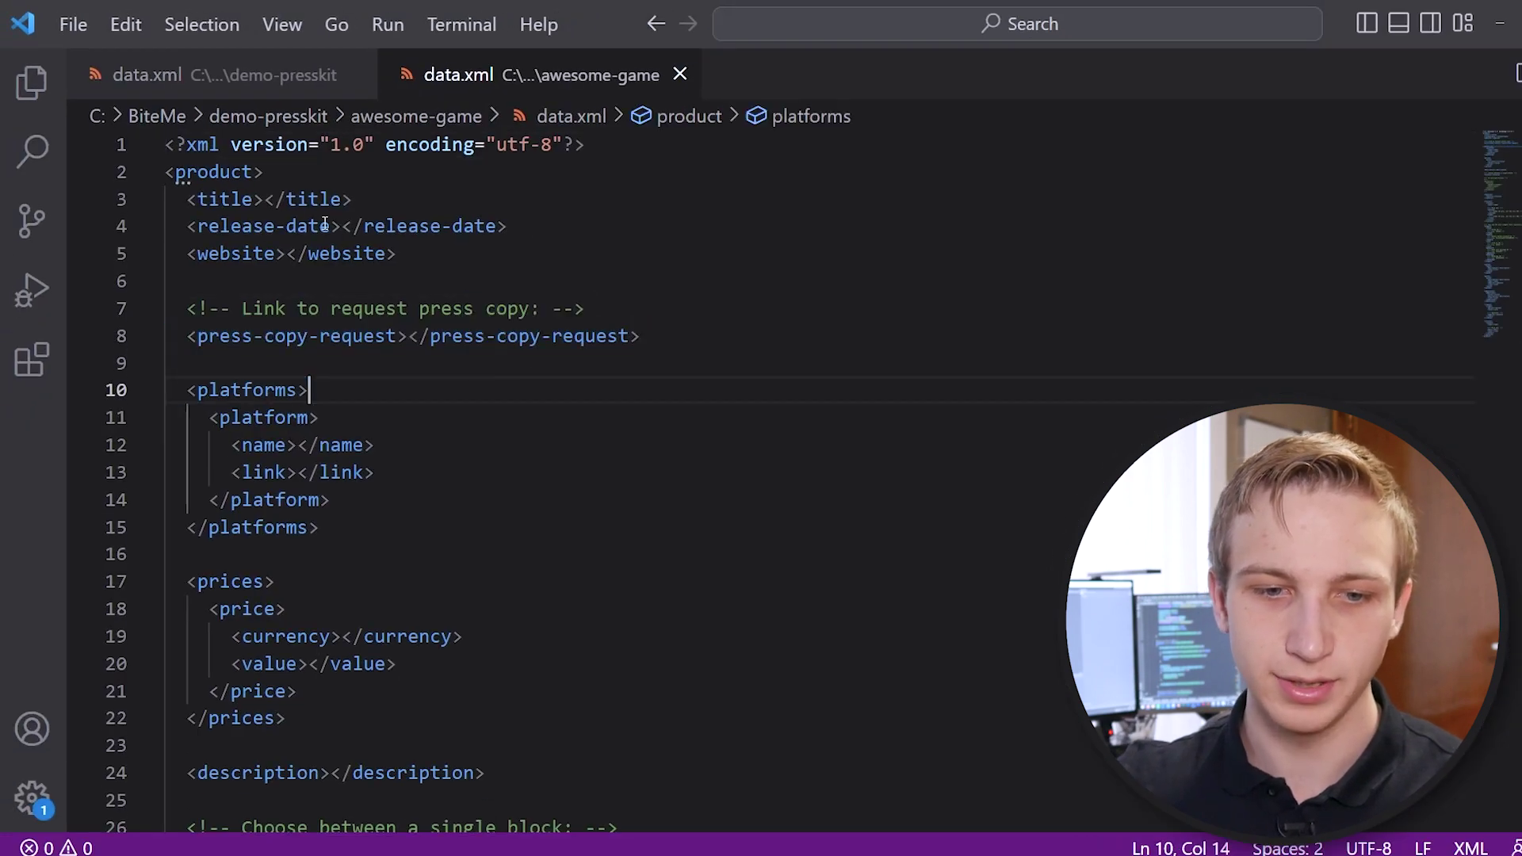
pyautogui.click(270, 198)
pyautogui.write('Ase')
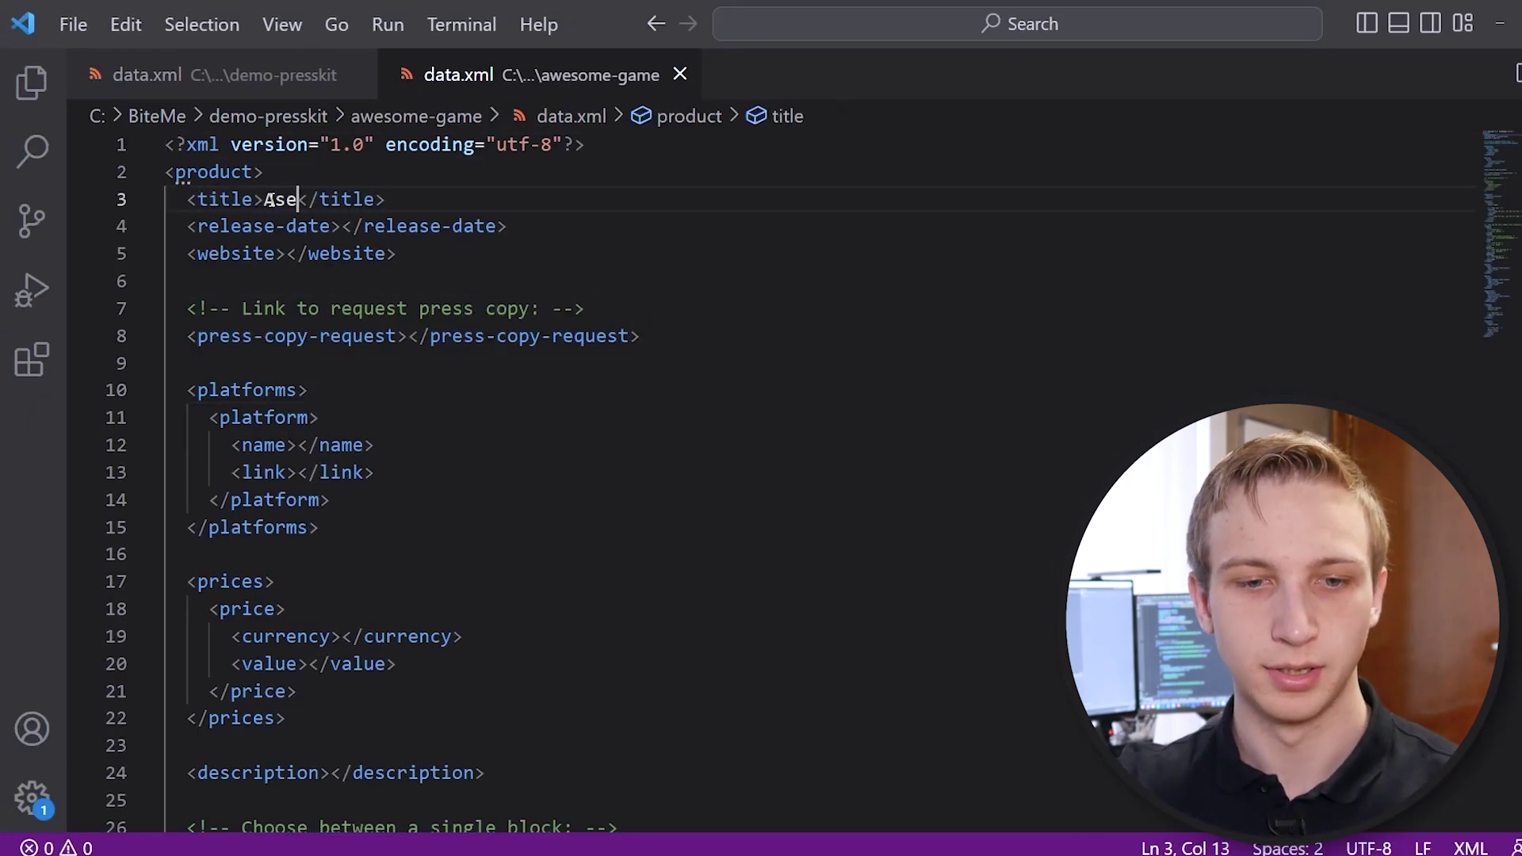
pyautogui.press('BackSpace')
pyautogui.press('BackSpace')
pyautogui.write('wesome Game 1')
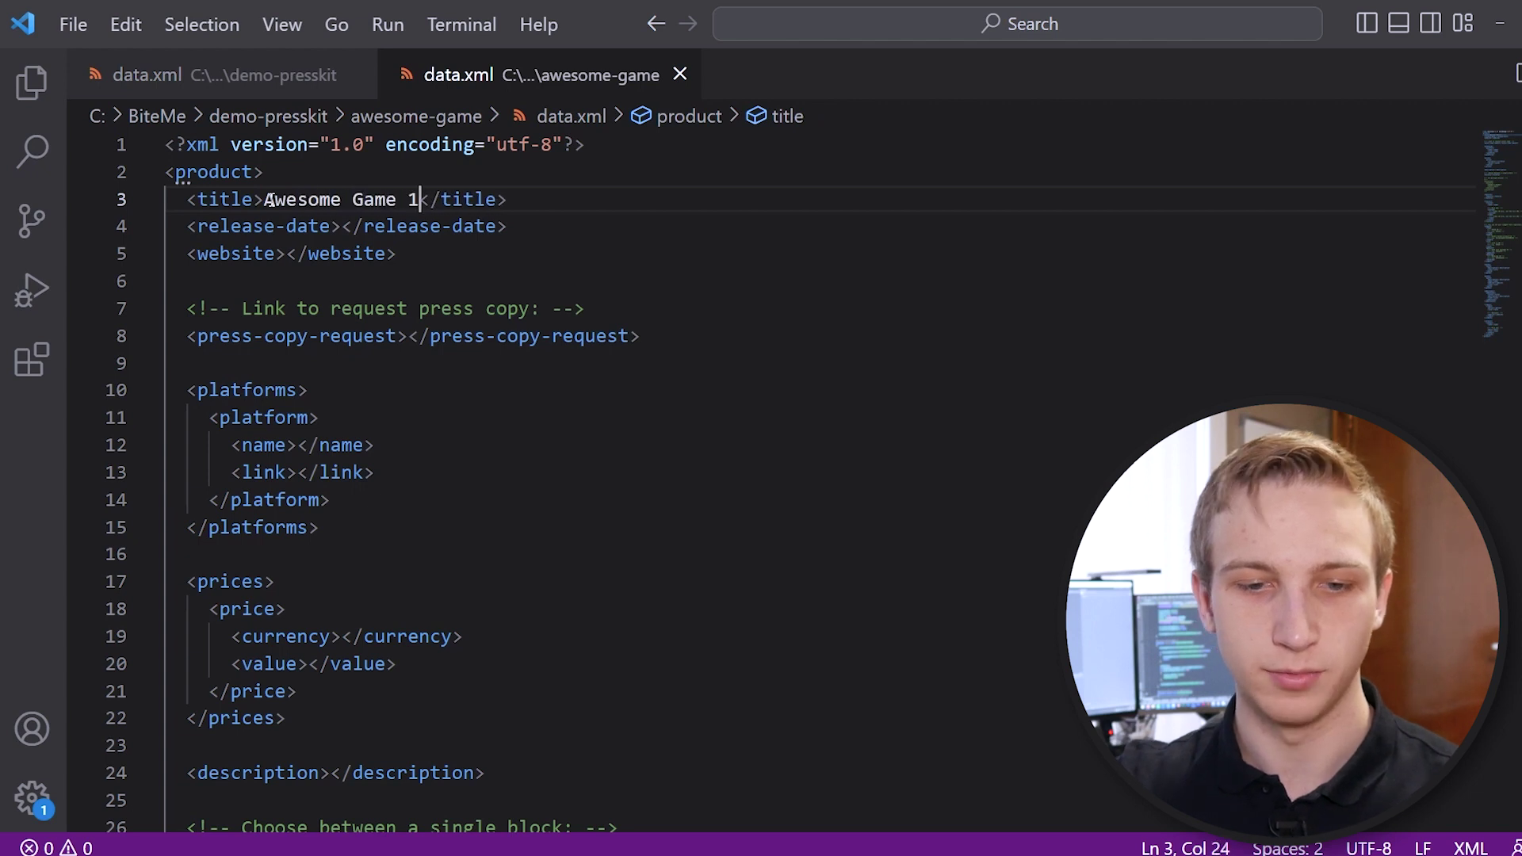
pyautogui.press('BackSpace')
pyautogui.press('BackSpace')
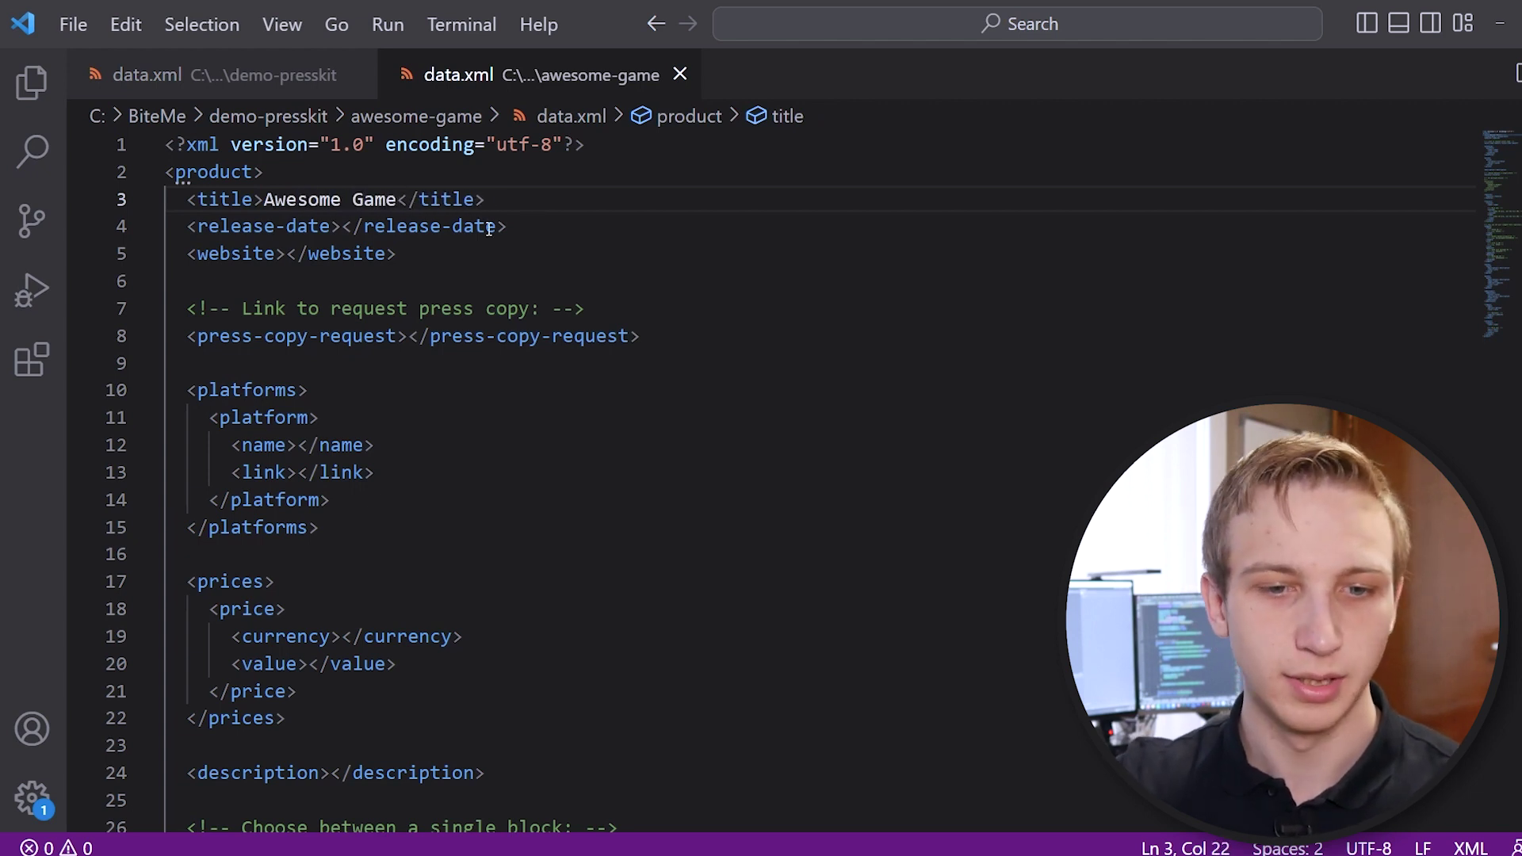
# Step: Fill in the release date as 2024
pyautogui.moveTo(347, 224); pyautogui.dragTo(358, 226)
pyautogui.press('Left')
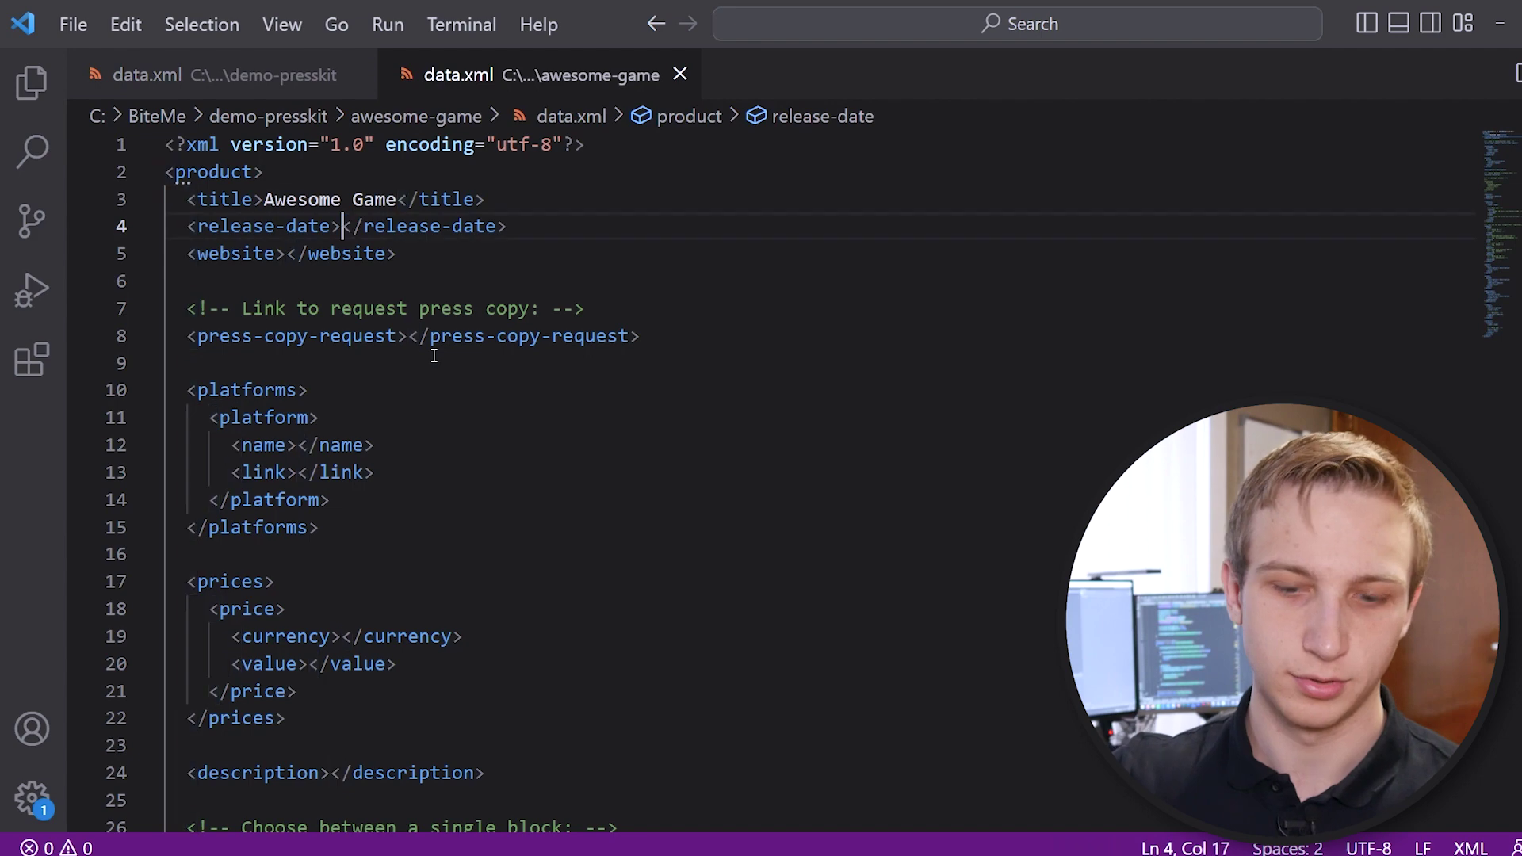
pyautogui.write('2024')
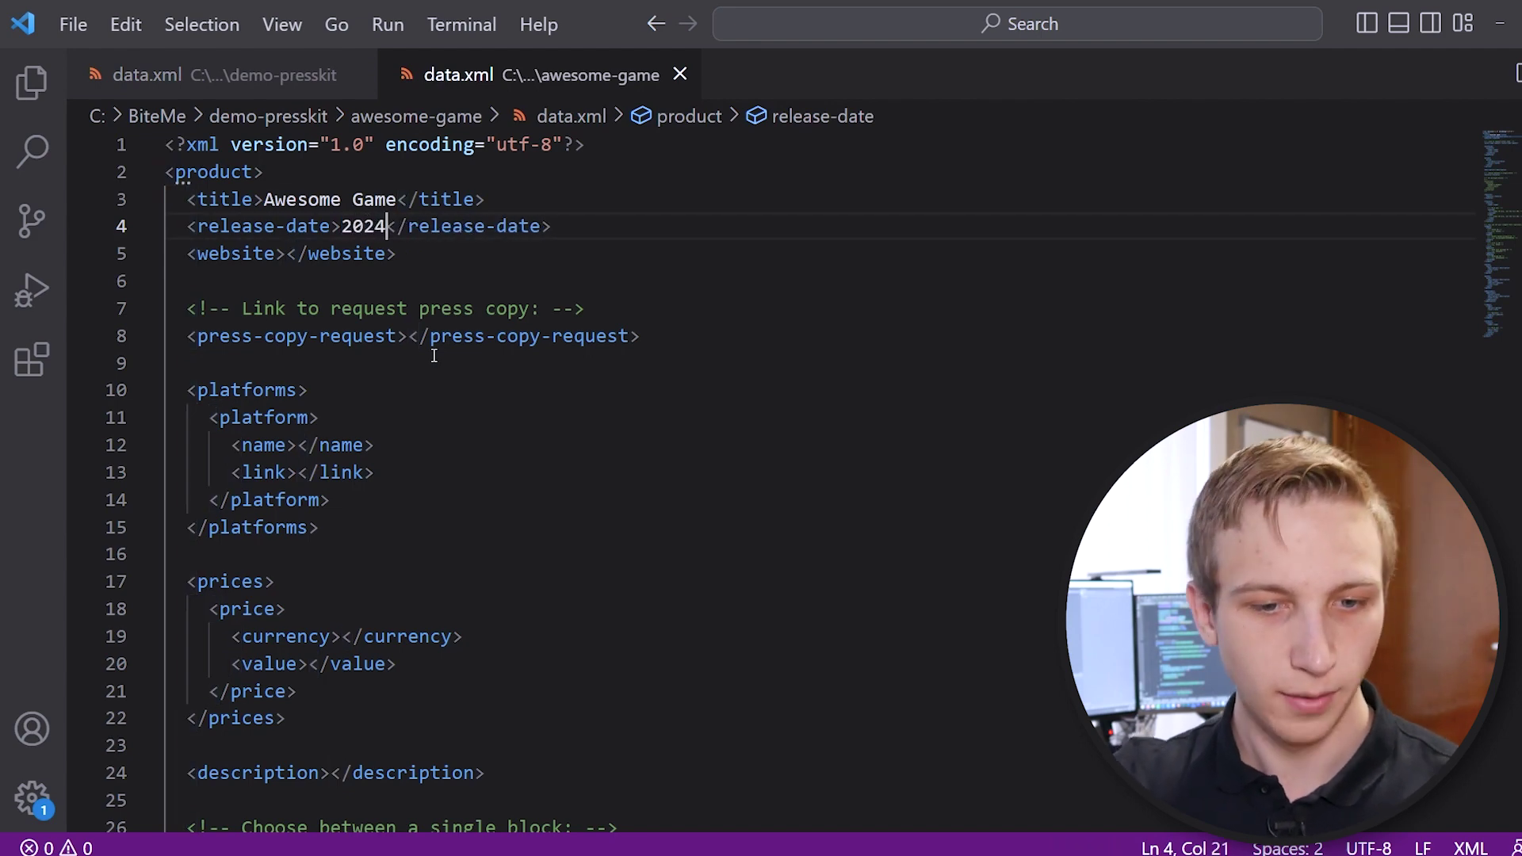
pyautogui.press('Down')
pyautogui.press('Down')
pyautogui.press('Down')
pyautogui.press('End')
pyautogui.click(469, 357)
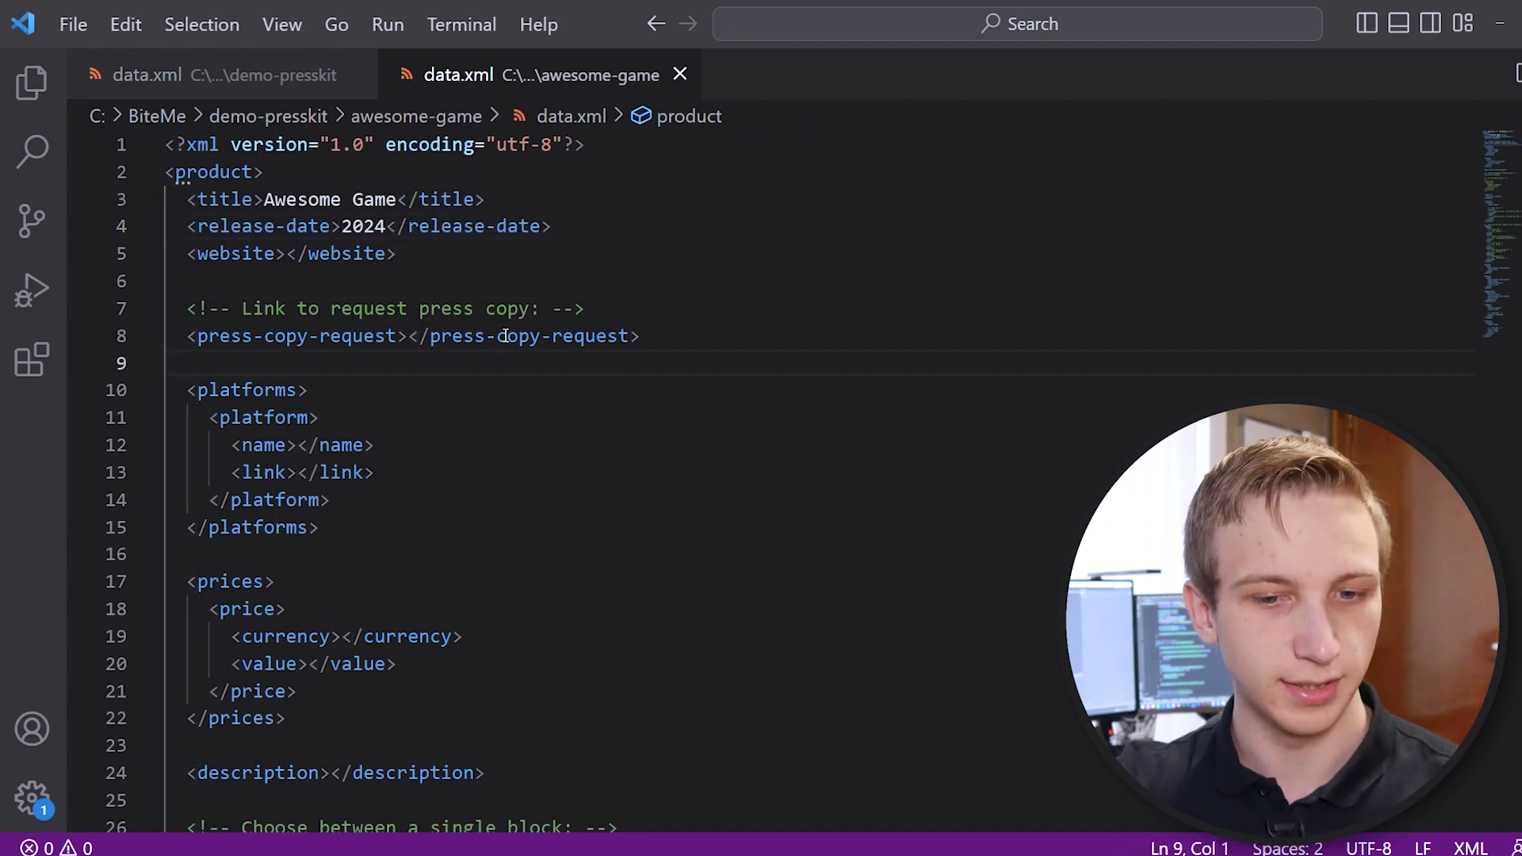
# Step: Scroll through the rest of the template, including the platform and price fields
pyautogui.scroll(-2, 372, 366)
pyautogui.click(296, 302)
pyautogui.scroll(-2, 328, 315)
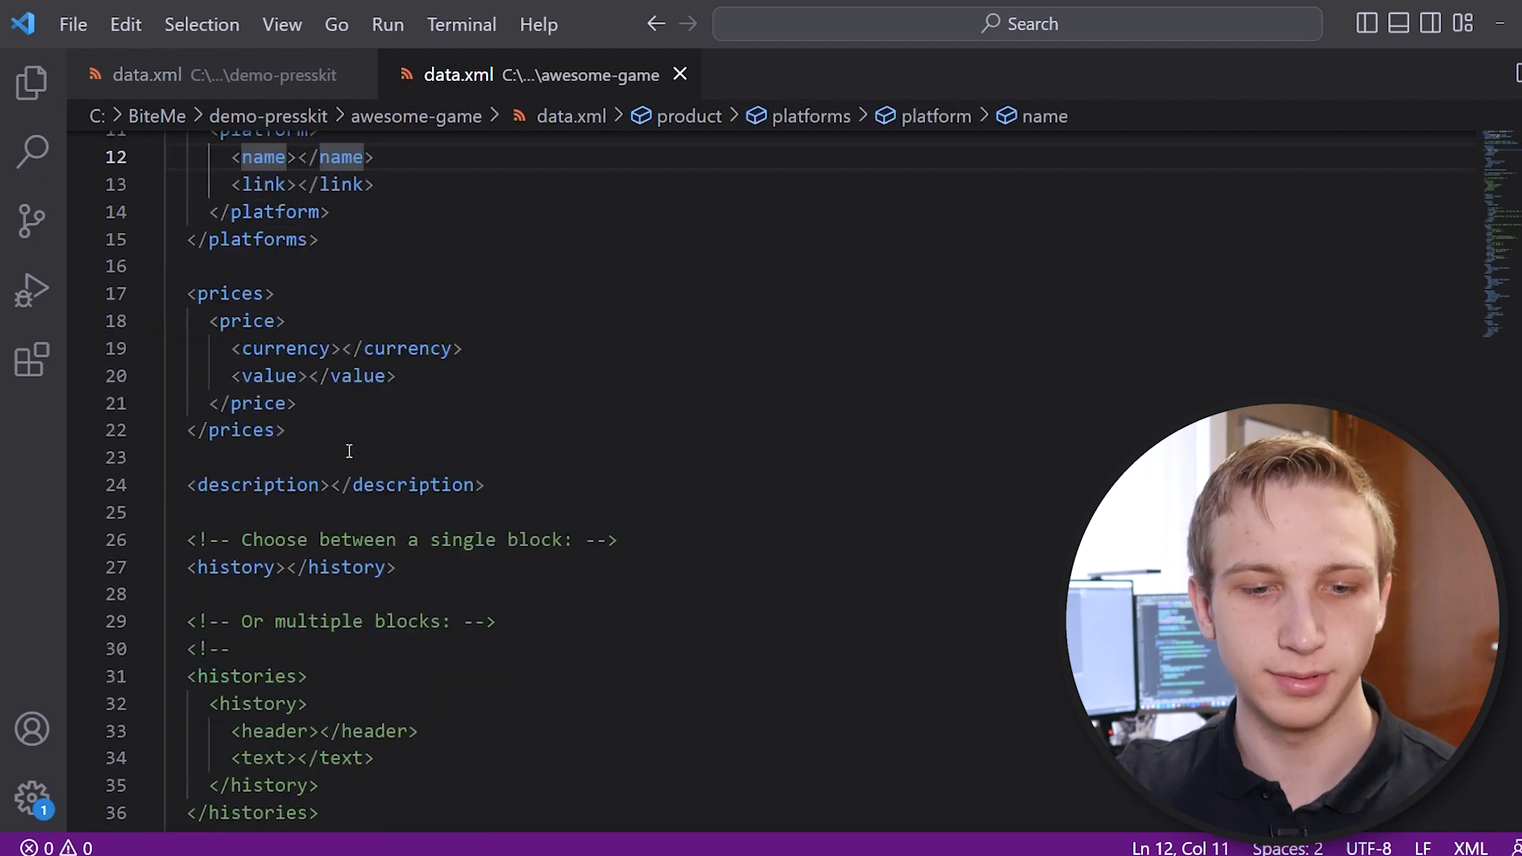
pyautogui.scroll(-3, 328, 316)
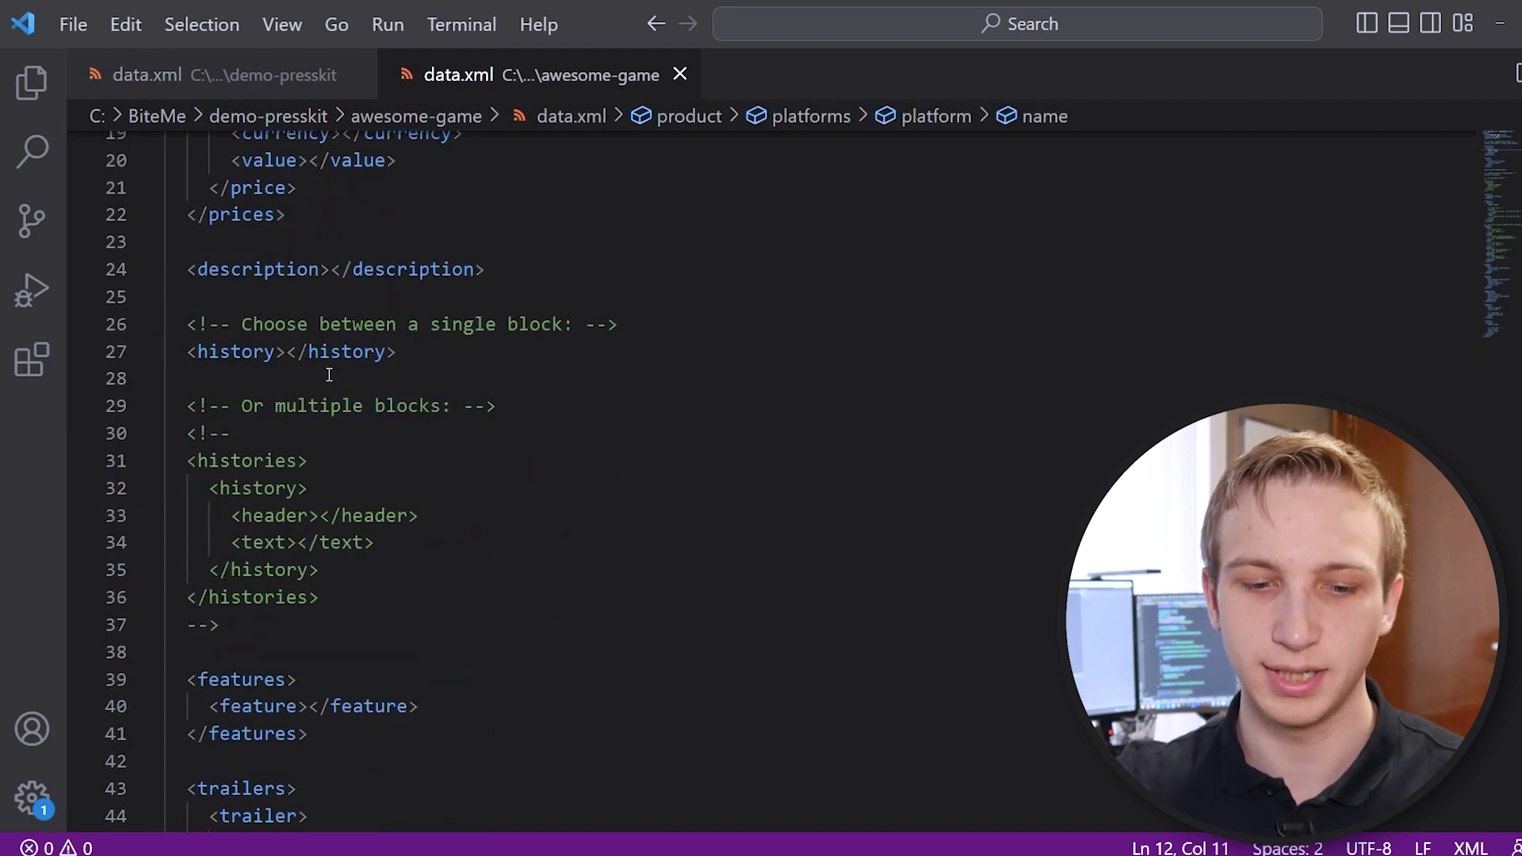
pyautogui.click(301, 378)
pyautogui.scroll(-6, 333, 409)
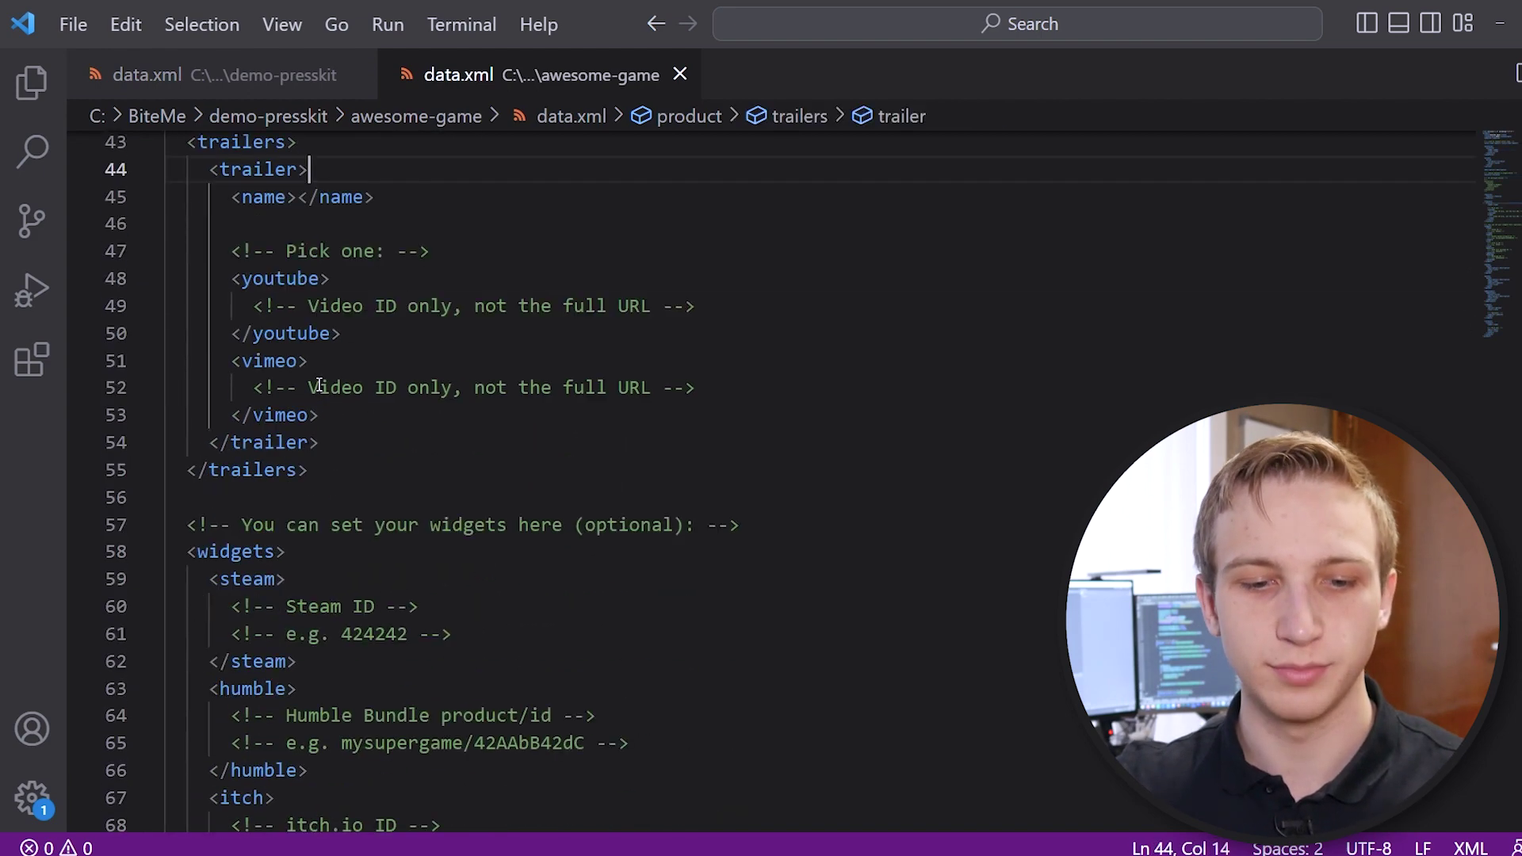
pyautogui.scroll(-3, 318, 386)
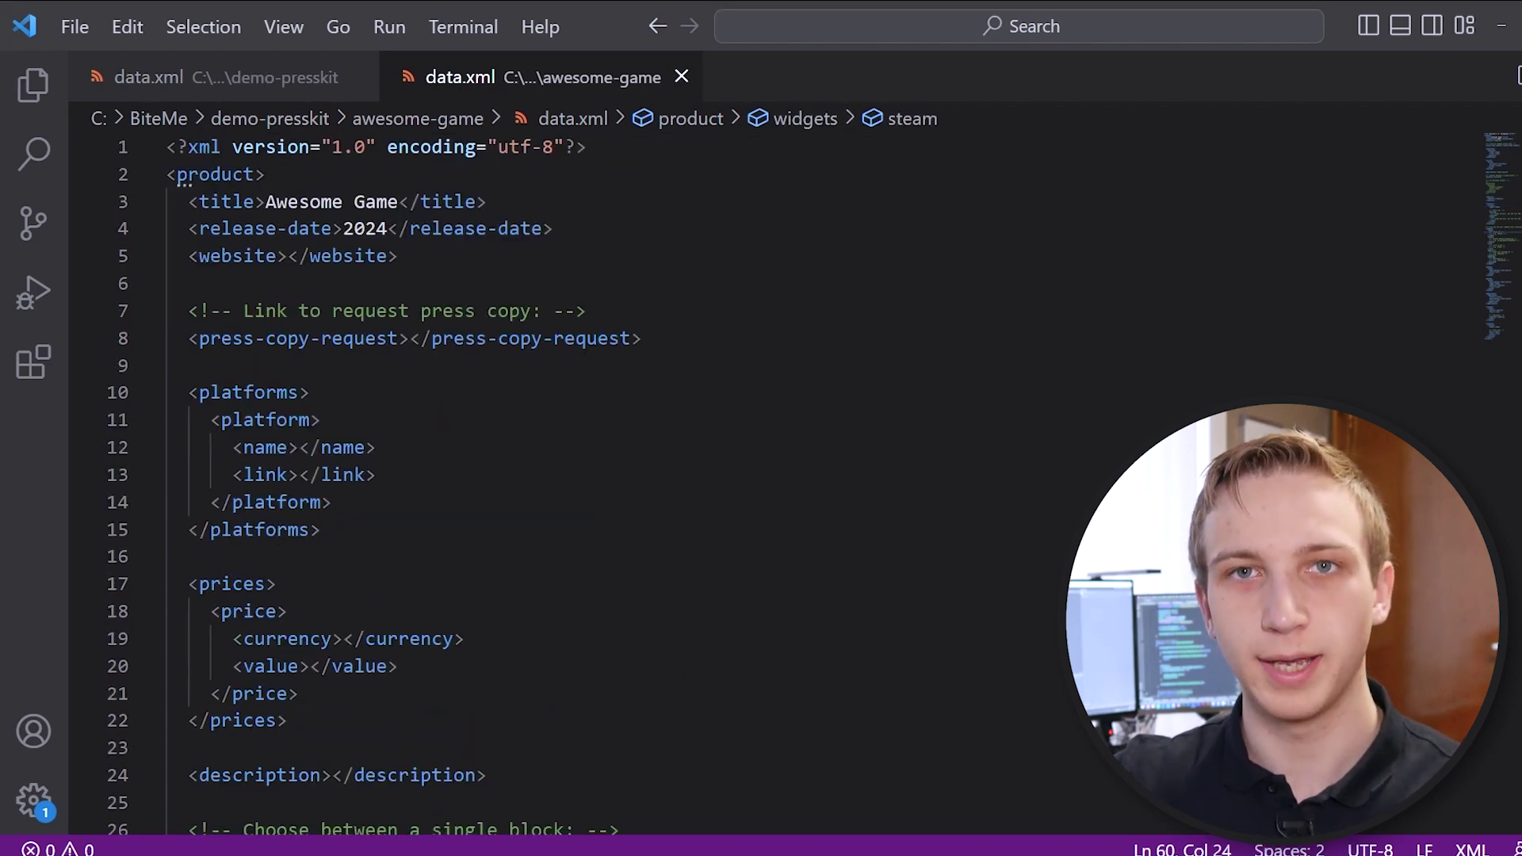
# Step: Run presskit build in the command prompt
pyautogui.click(428, 801)
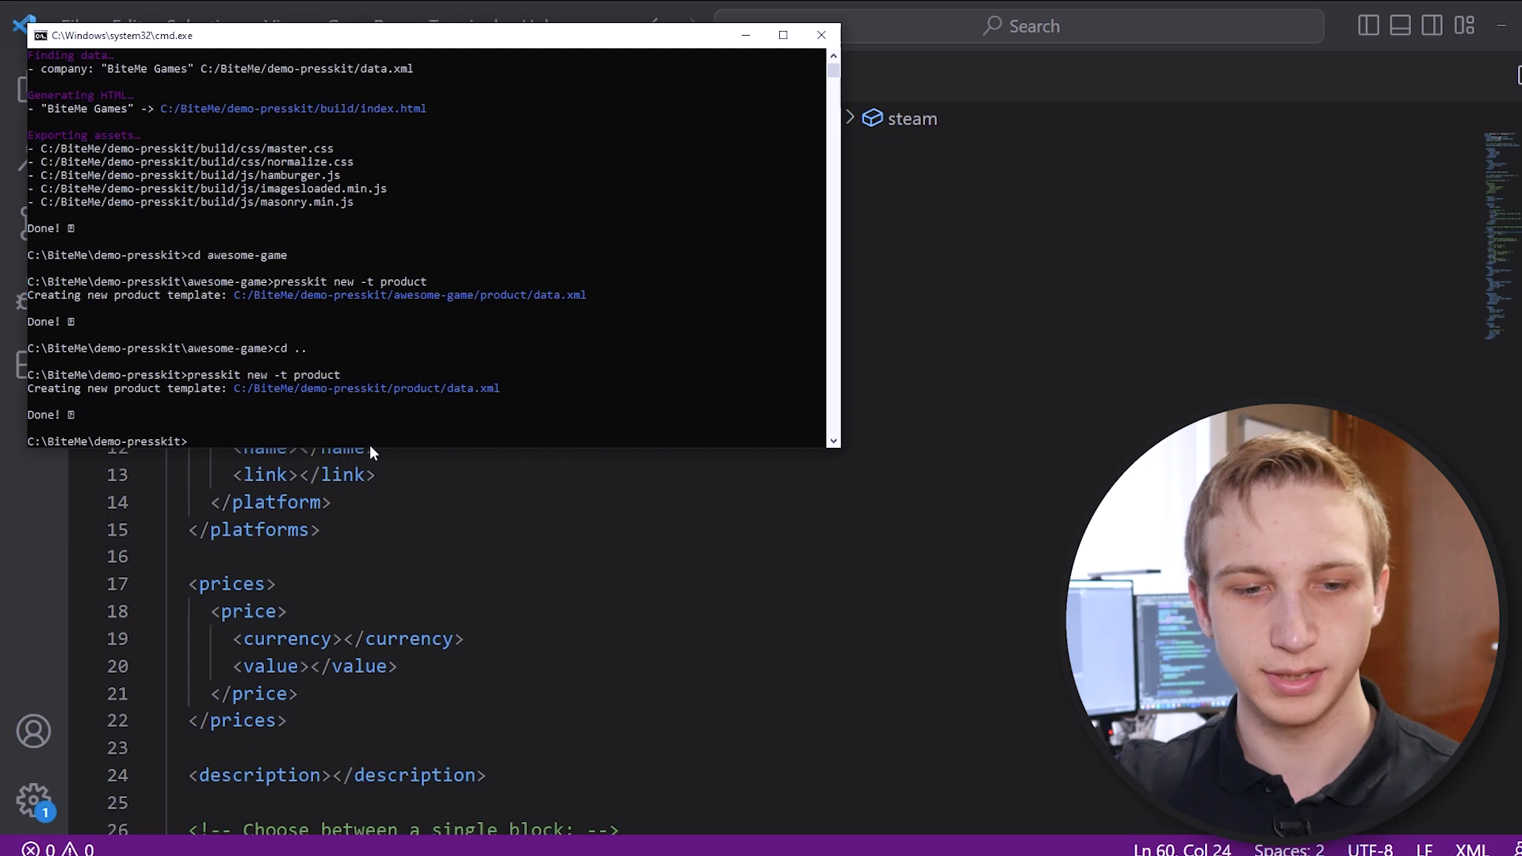
pyautogui.write('presskit build')
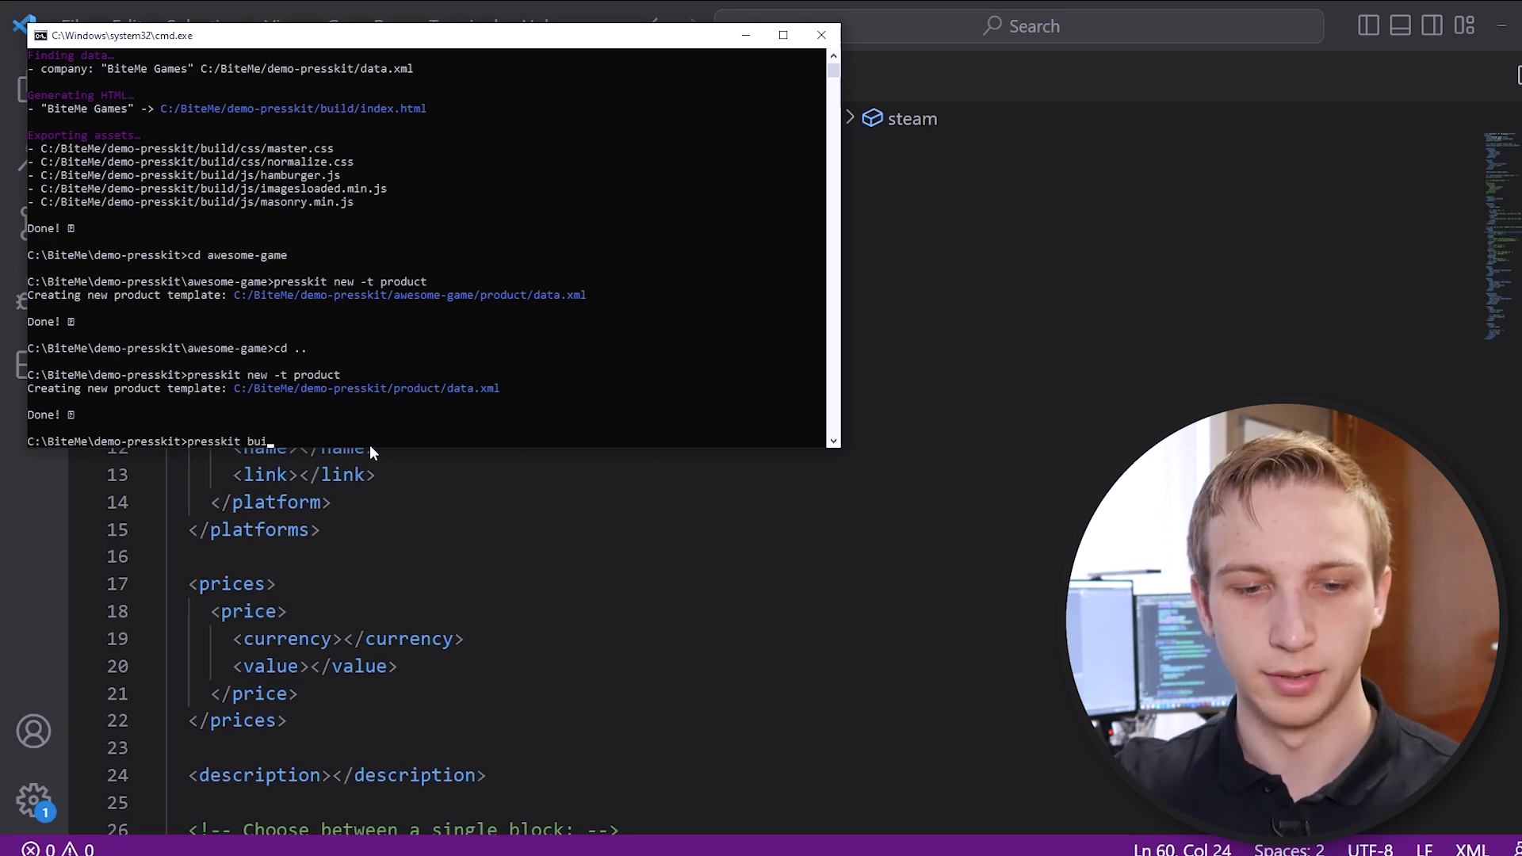
pyautogui.press('Return')
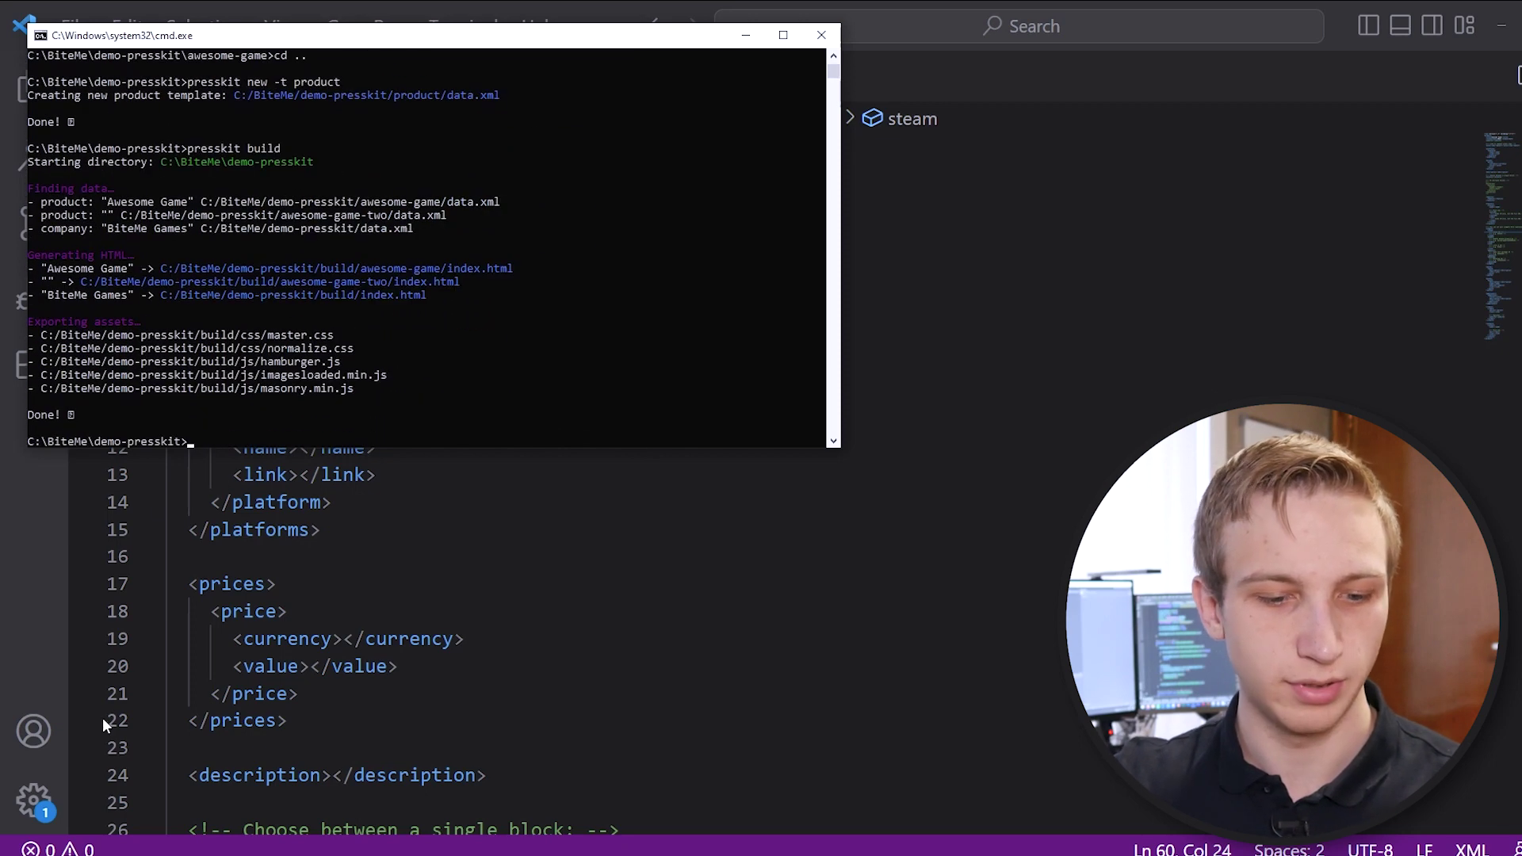
# Step: Open build/index.html from demo-presskit in the browser
pyautogui.hotkey('alt', 'Tab')
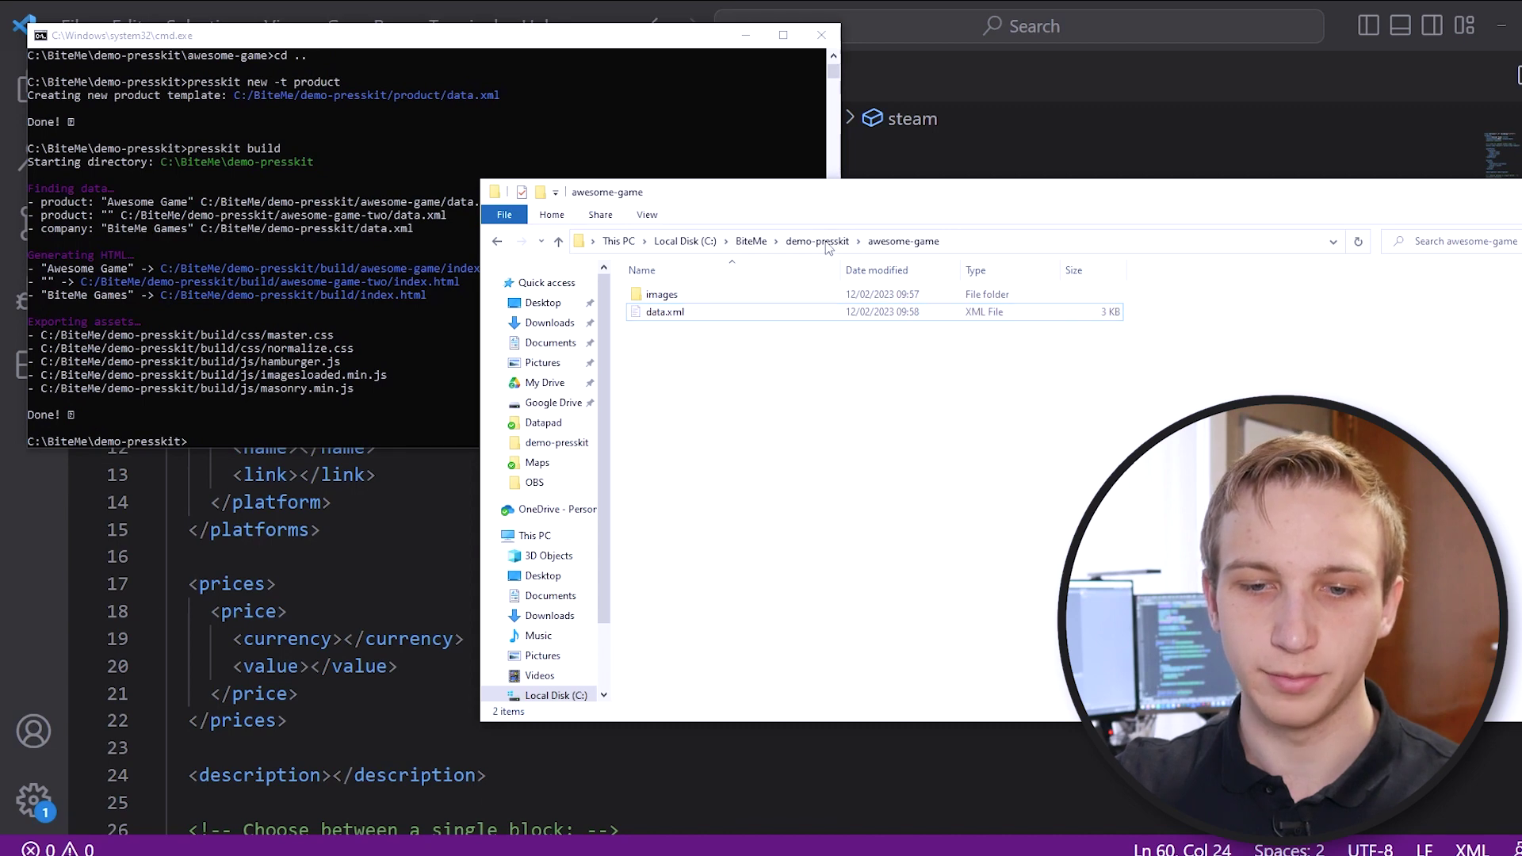
pyautogui.click(818, 241)
pyautogui.doubleClick(714, 331)
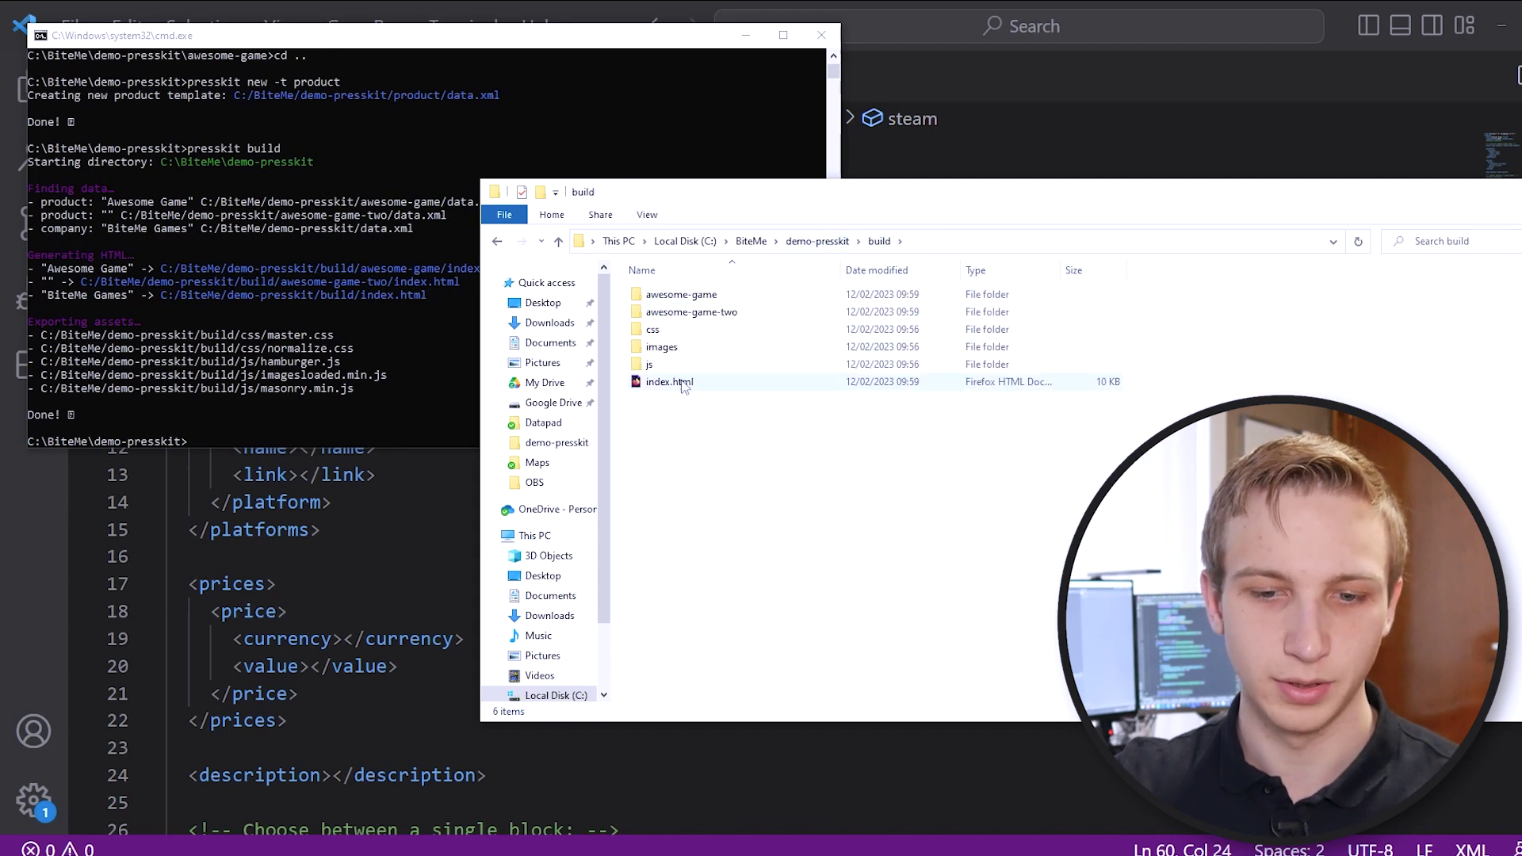
pyautogui.click(671, 387)
pyautogui.doubleClick(670, 387)
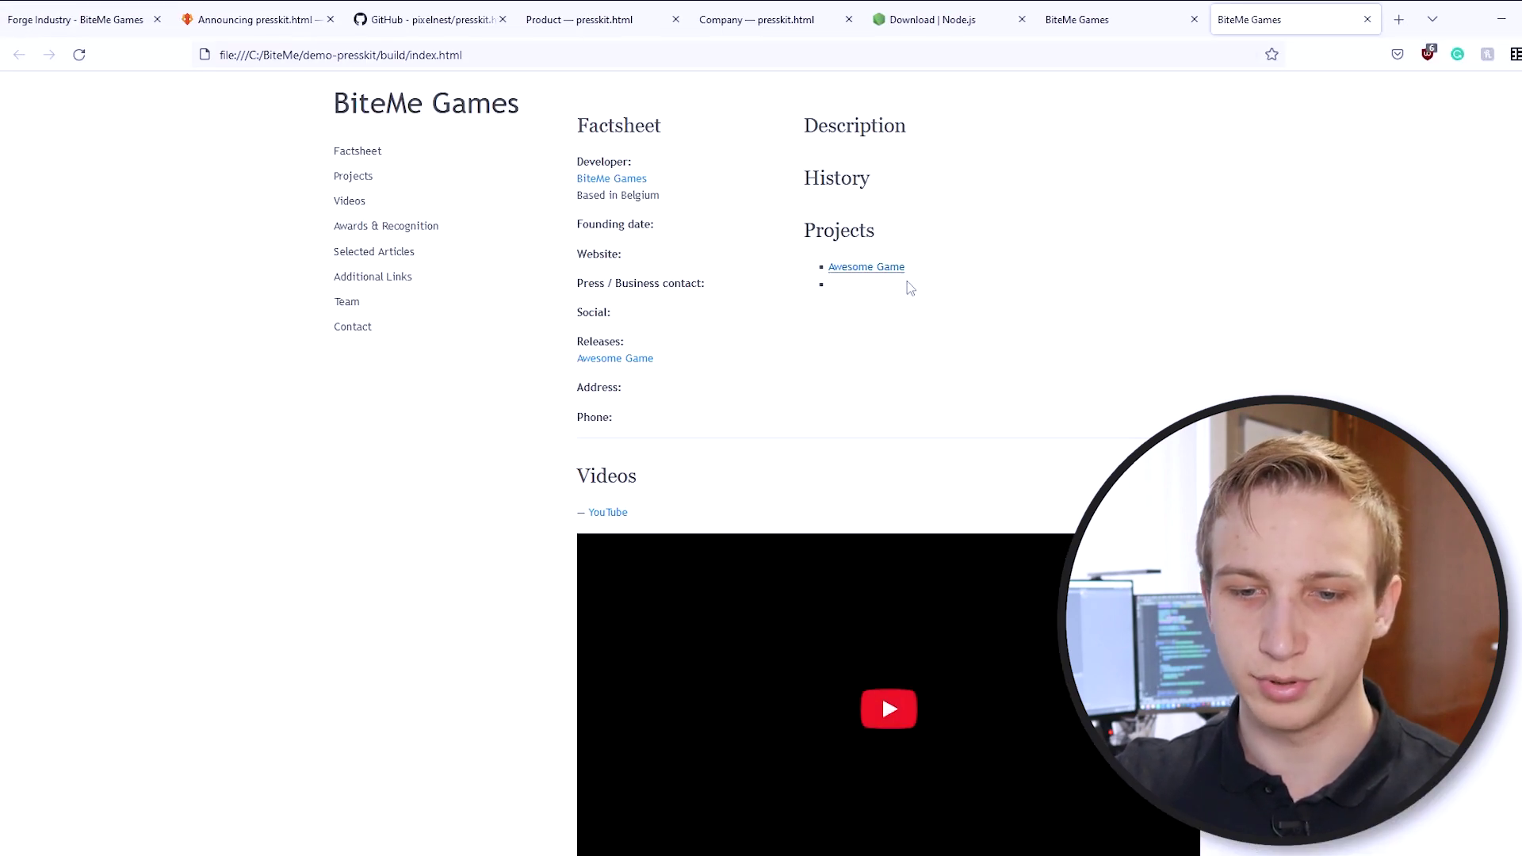
# Step: Open the Awesome Game press page from the company page
pyautogui.click(889, 272)
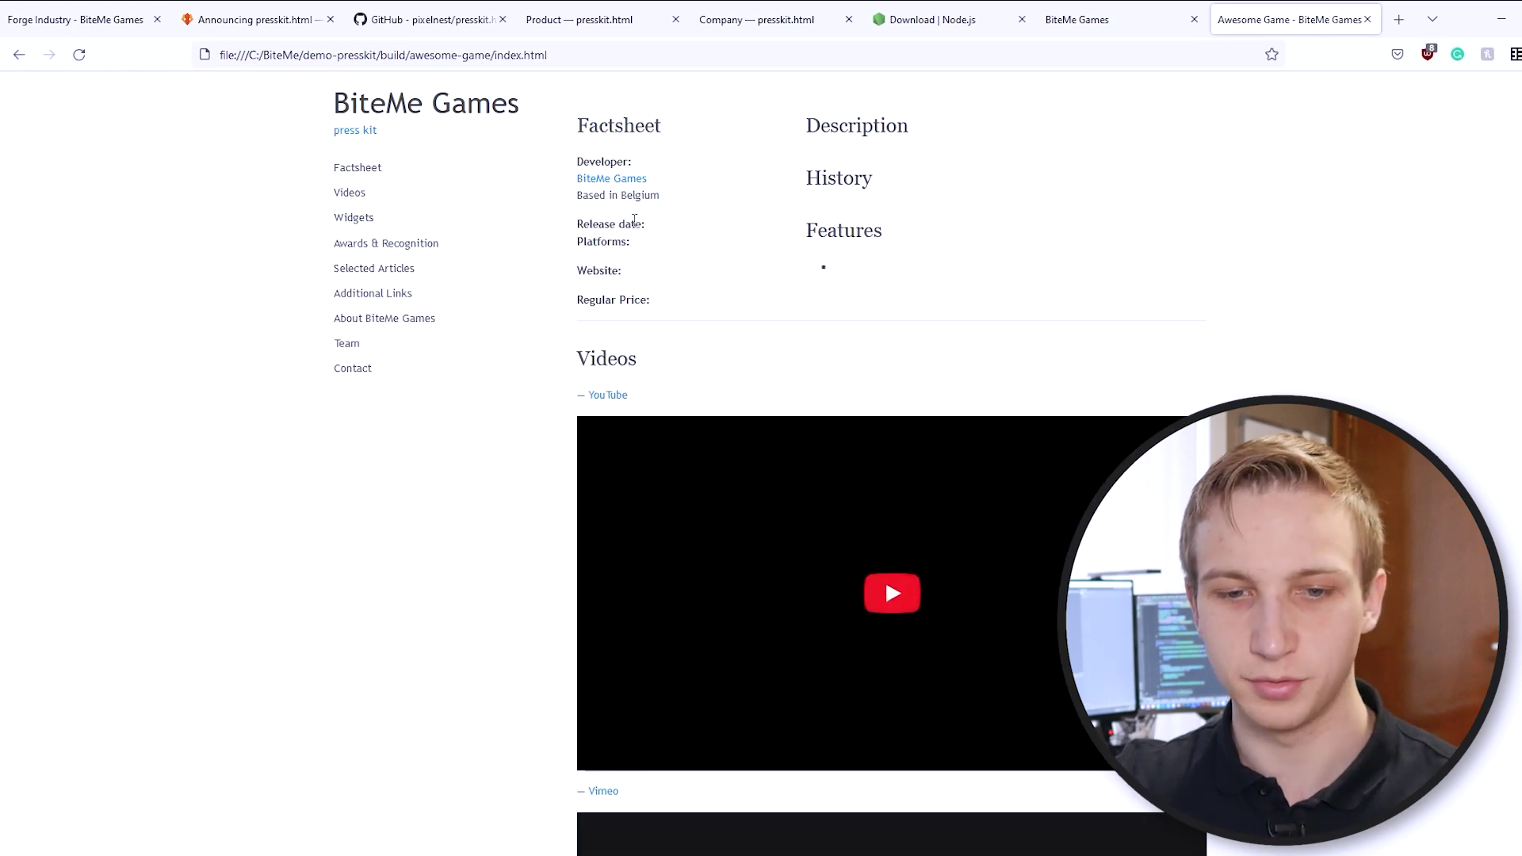
pyautogui.moveTo(705, 163); pyautogui.dragTo(716, 241)
pyautogui.click(715, 294)
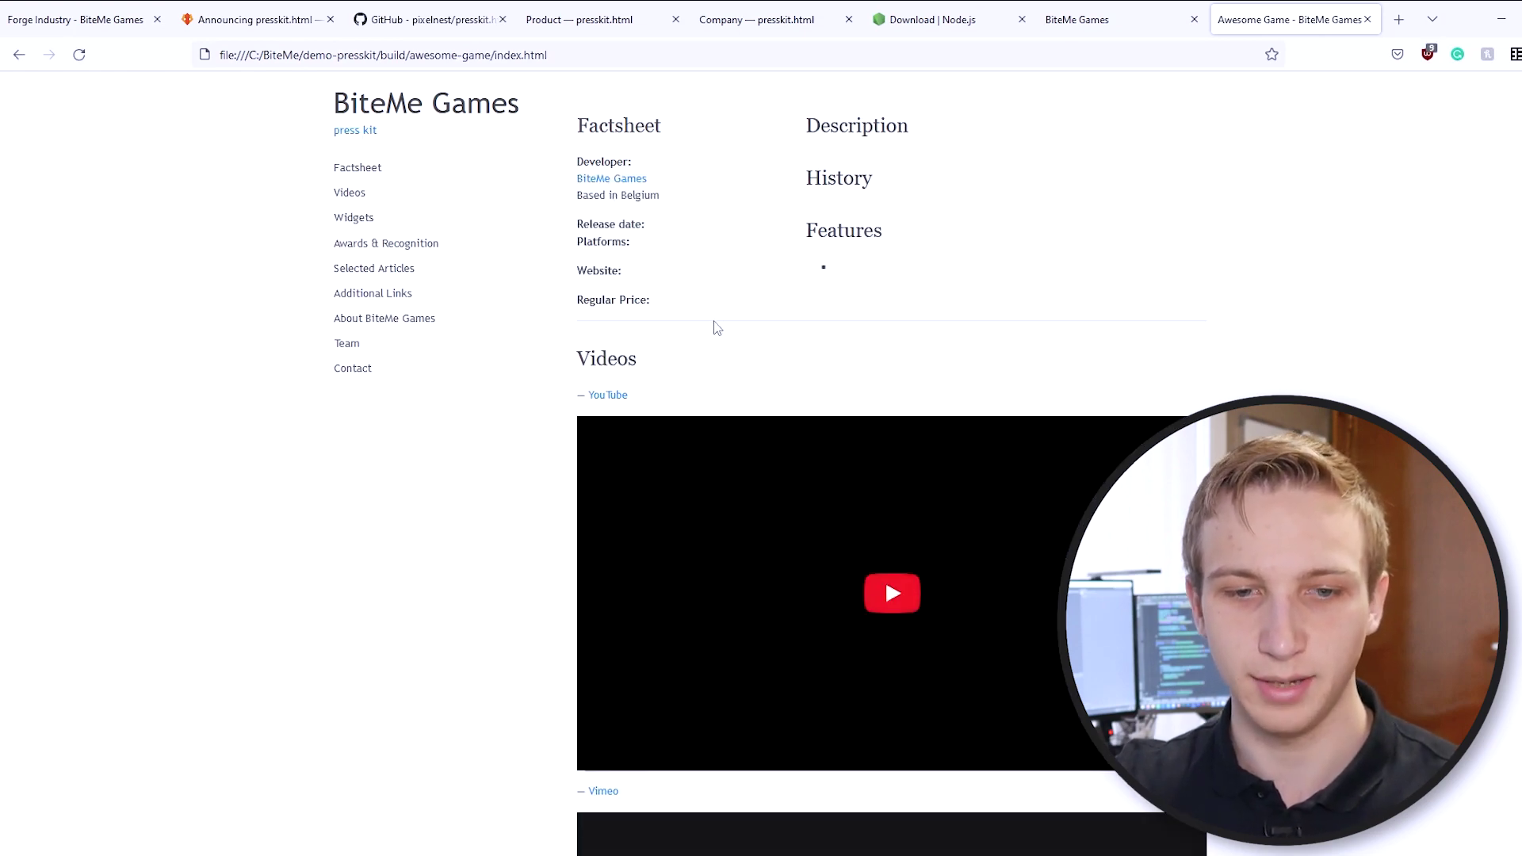
# Step: Glance at the build folder, minimize Firefox, and return to the live Forge Industry page
pyautogui.hotkey('alt', 'Tab')
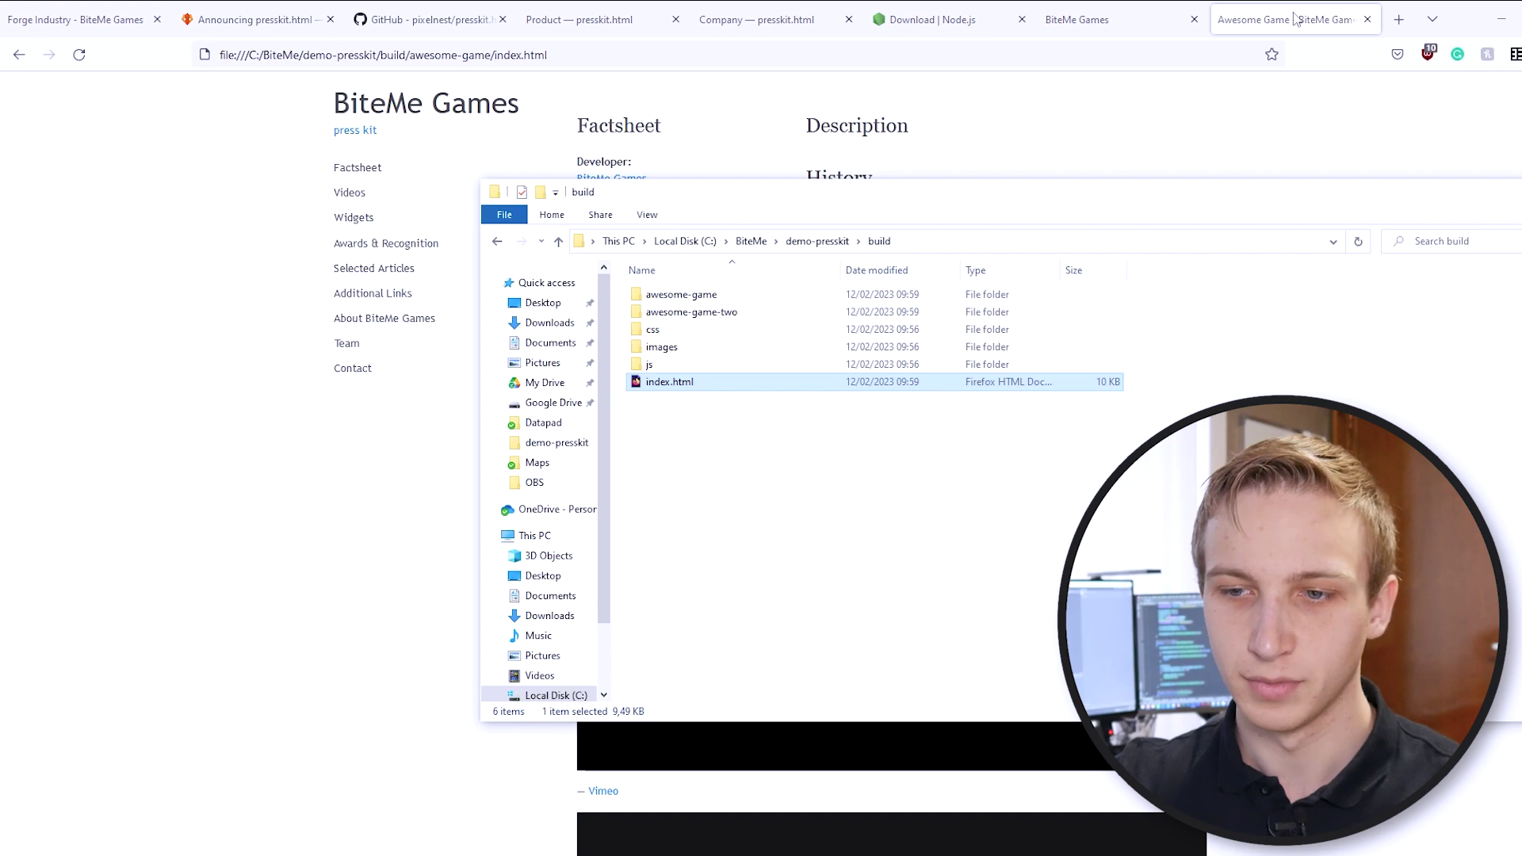
pyautogui.hotkey('alt', 'Tab')
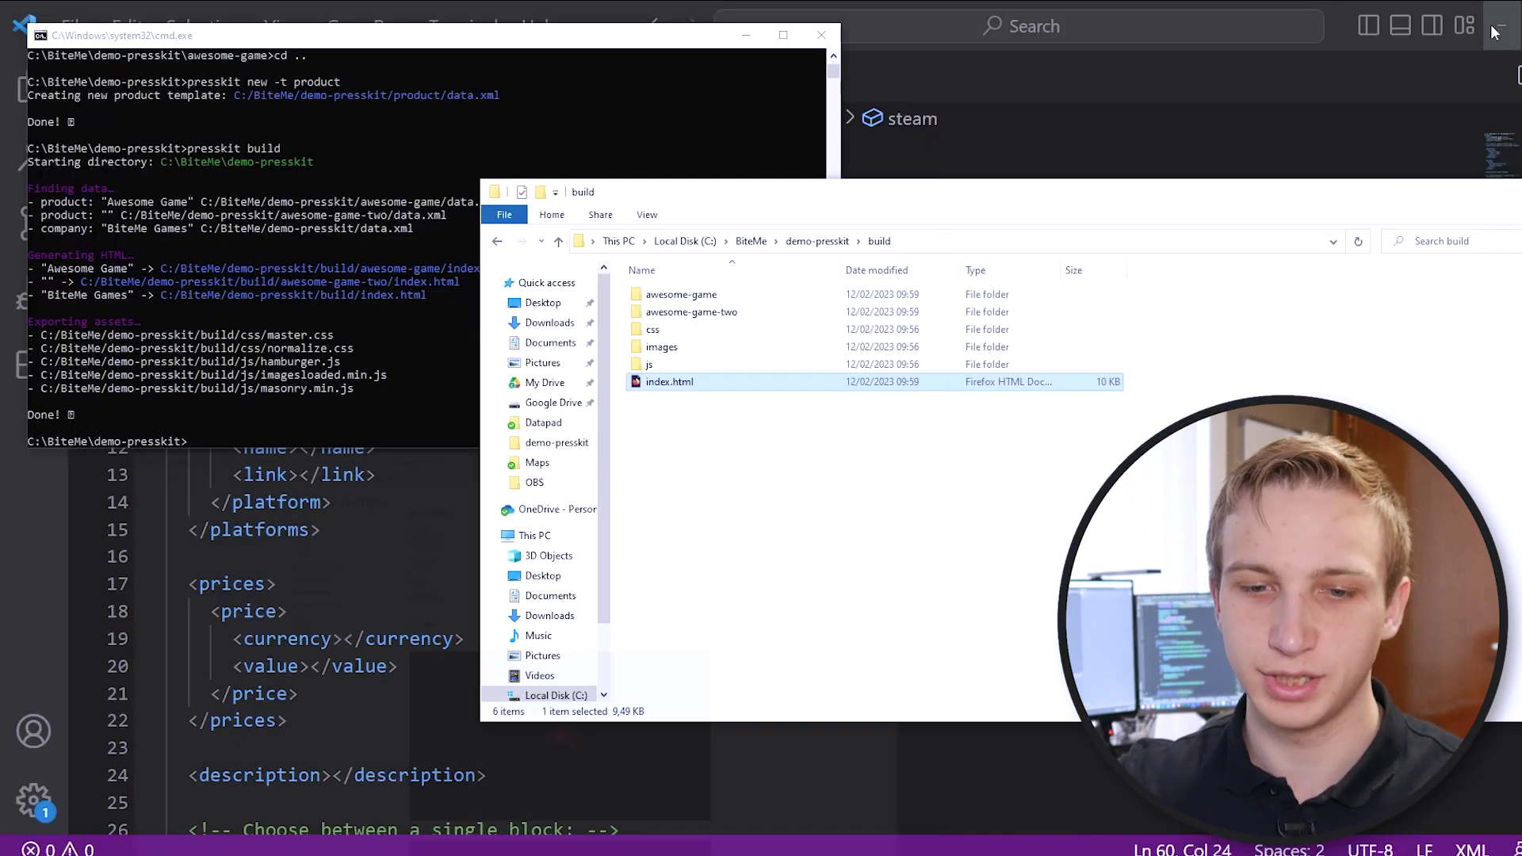
pyautogui.click(1500, 19)
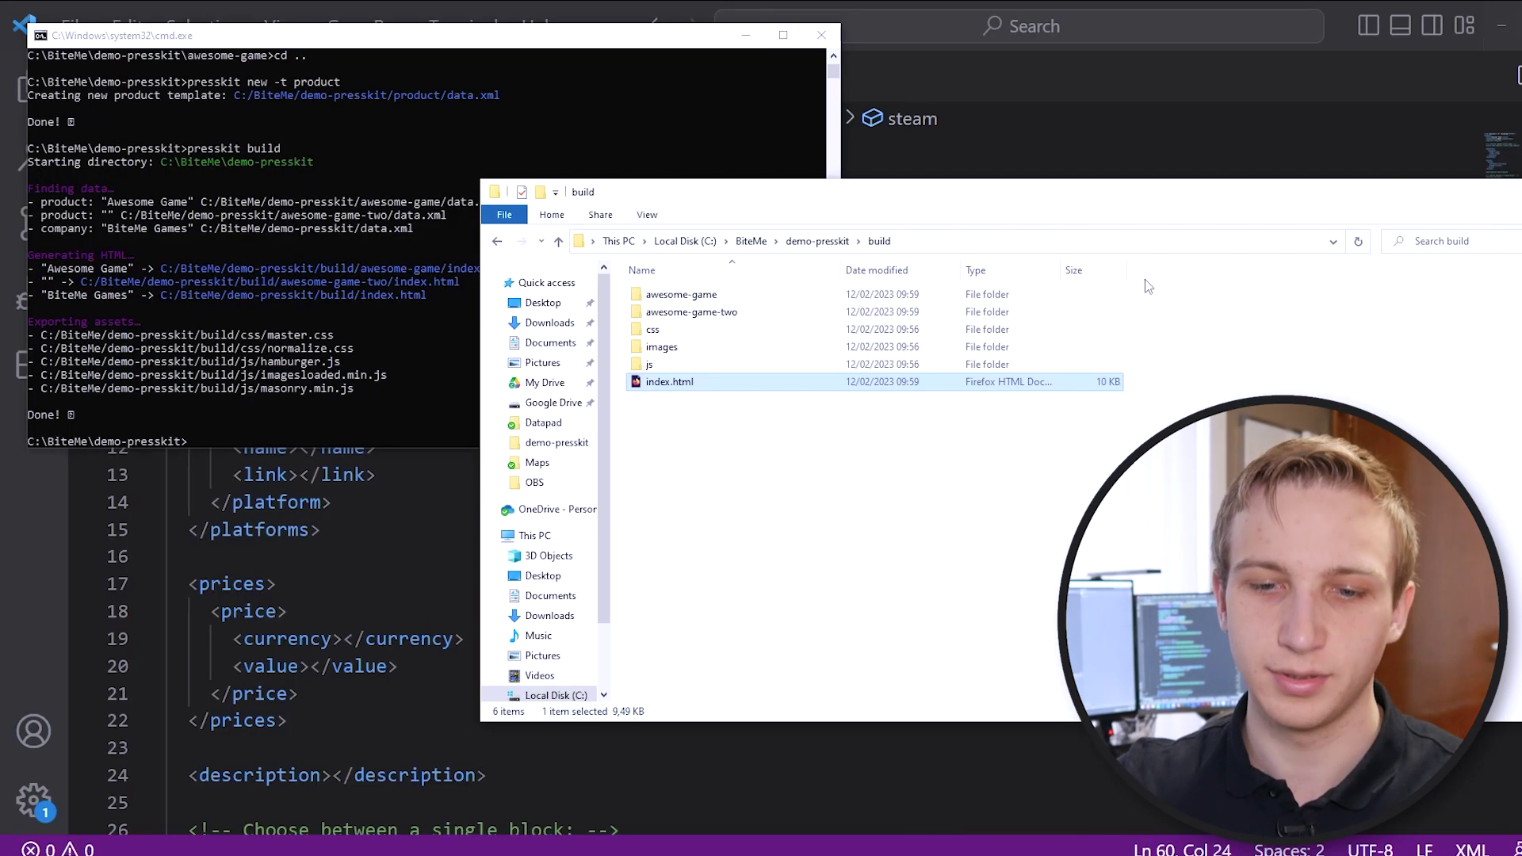
pyautogui.click(961, 468)
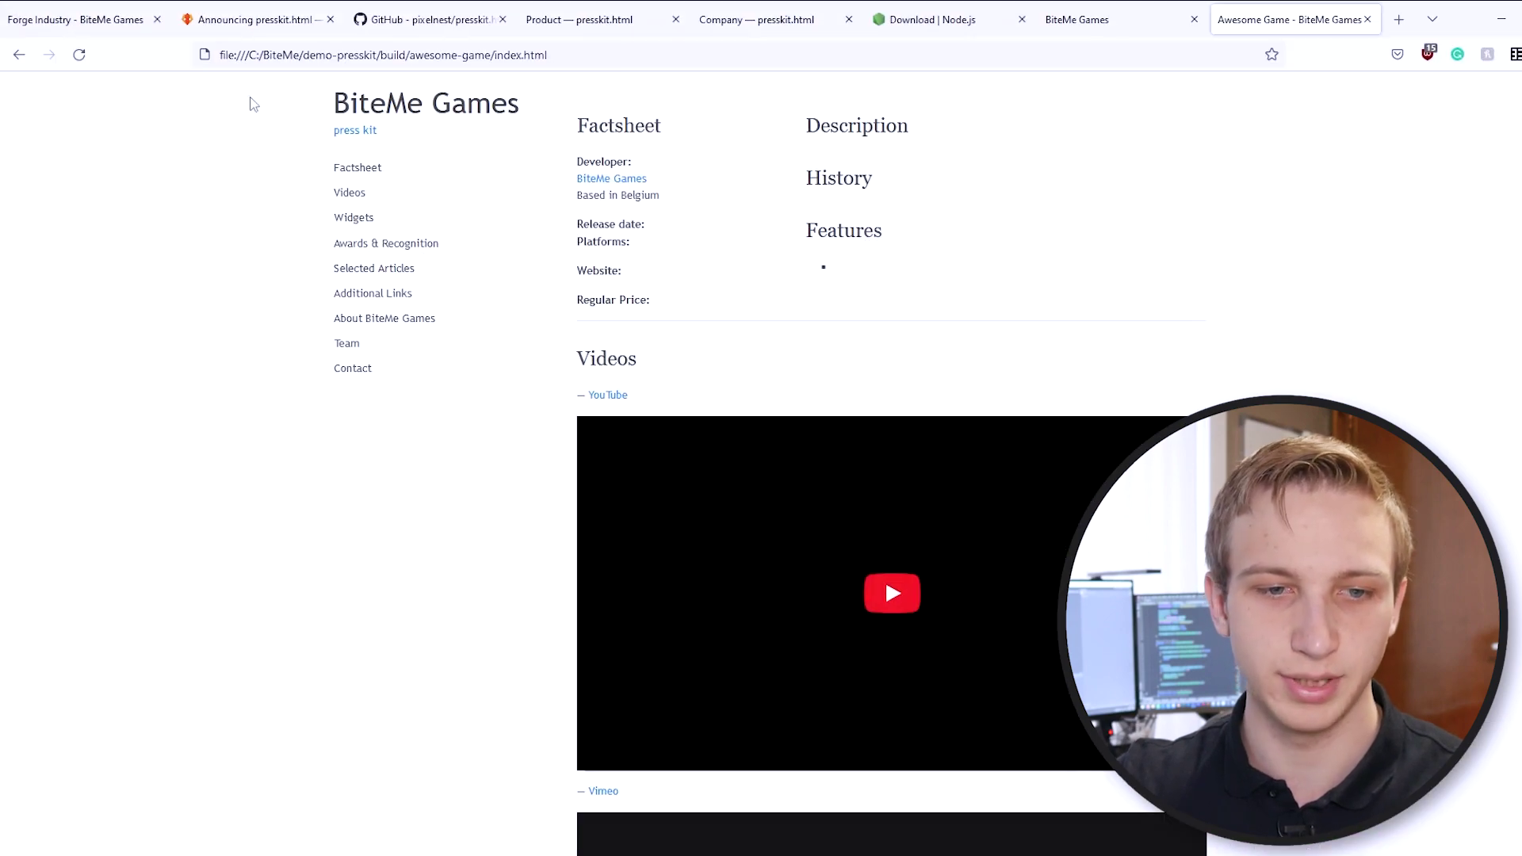
pyautogui.click(131, 11)
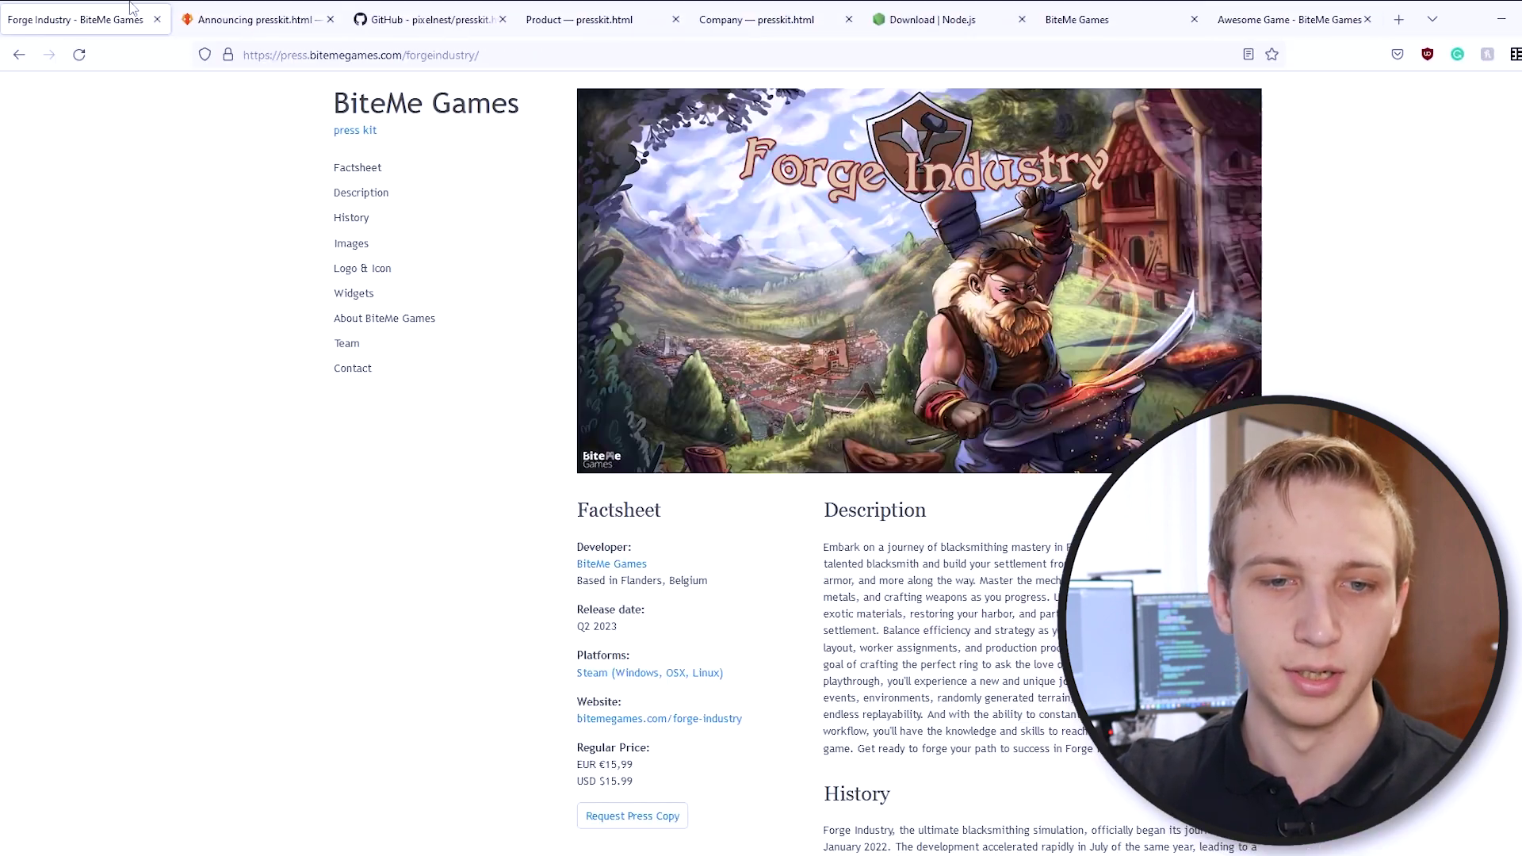
# Step: Scroll through the presskit README and the product and company documentation pages
pyautogui.click(403, 8)
pyautogui.scroll(-4, 758, 408)
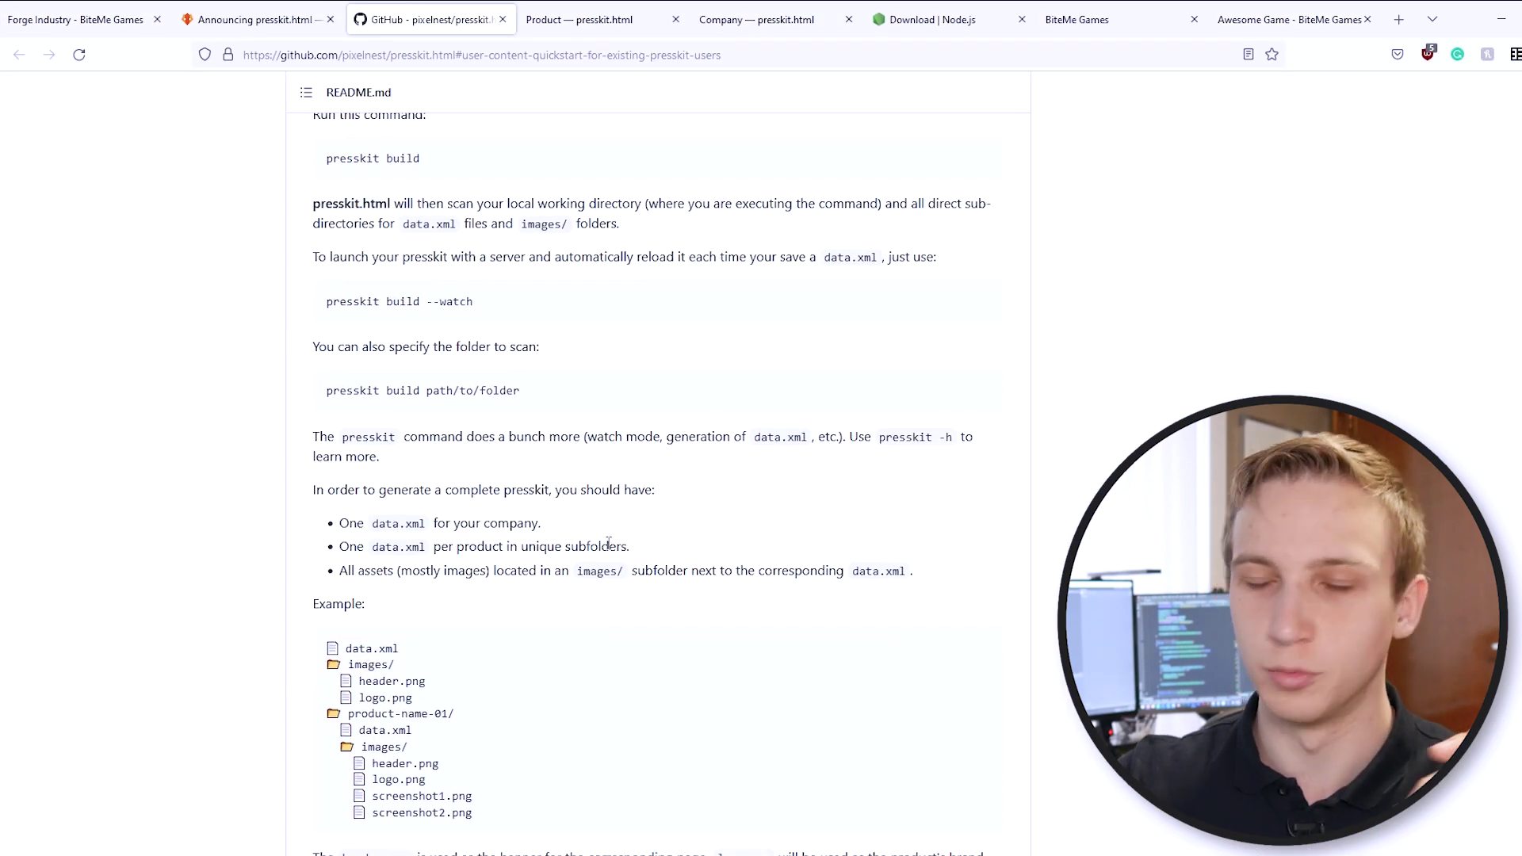
pyautogui.scroll(-6, 599, 570)
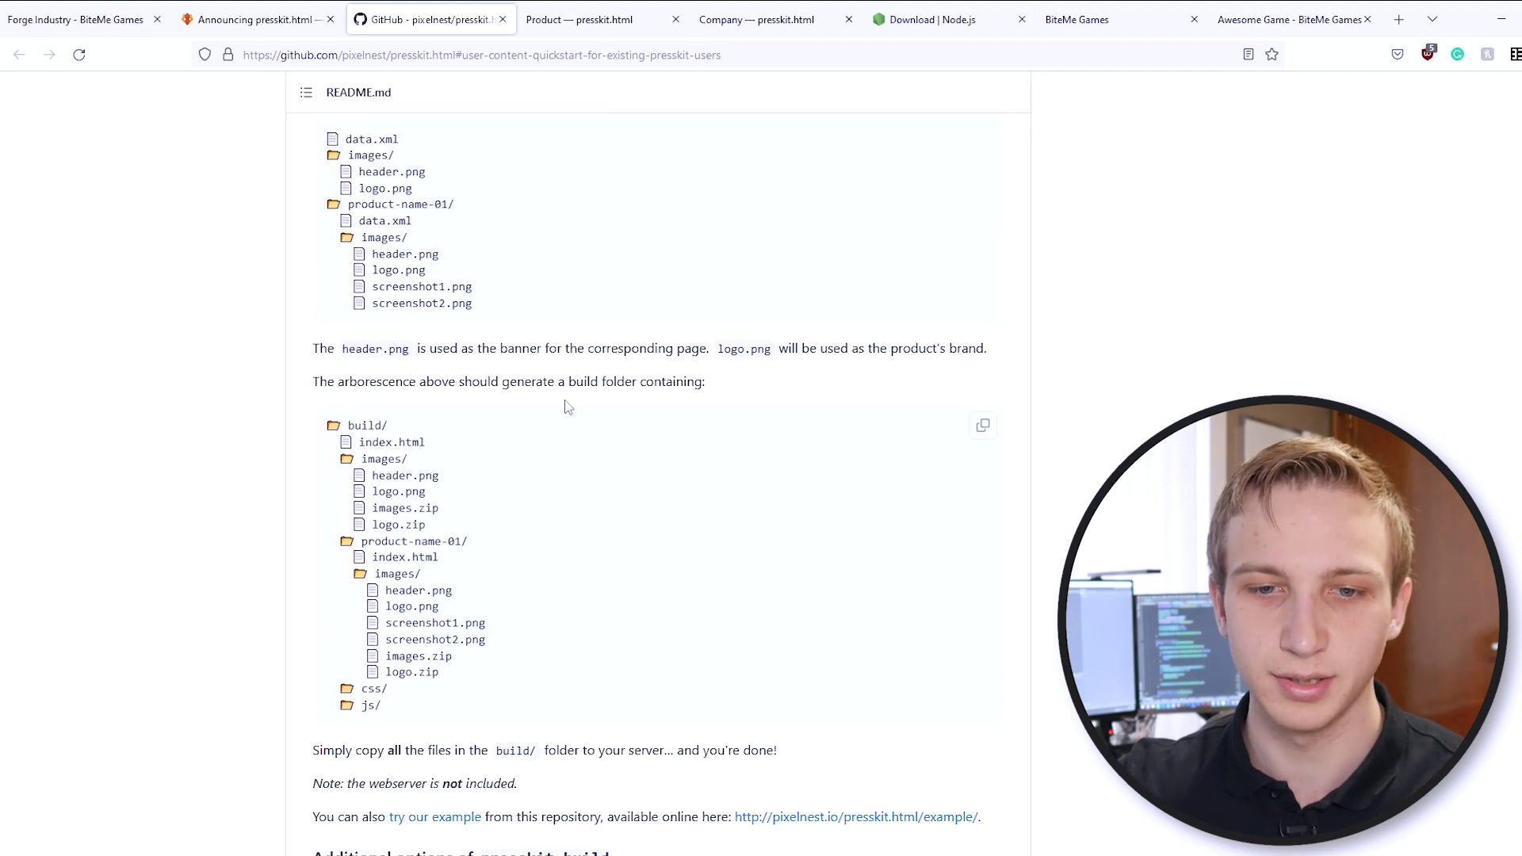
pyautogui.click(586, 19)
pyautogui.scroll(-8, 489, 381)
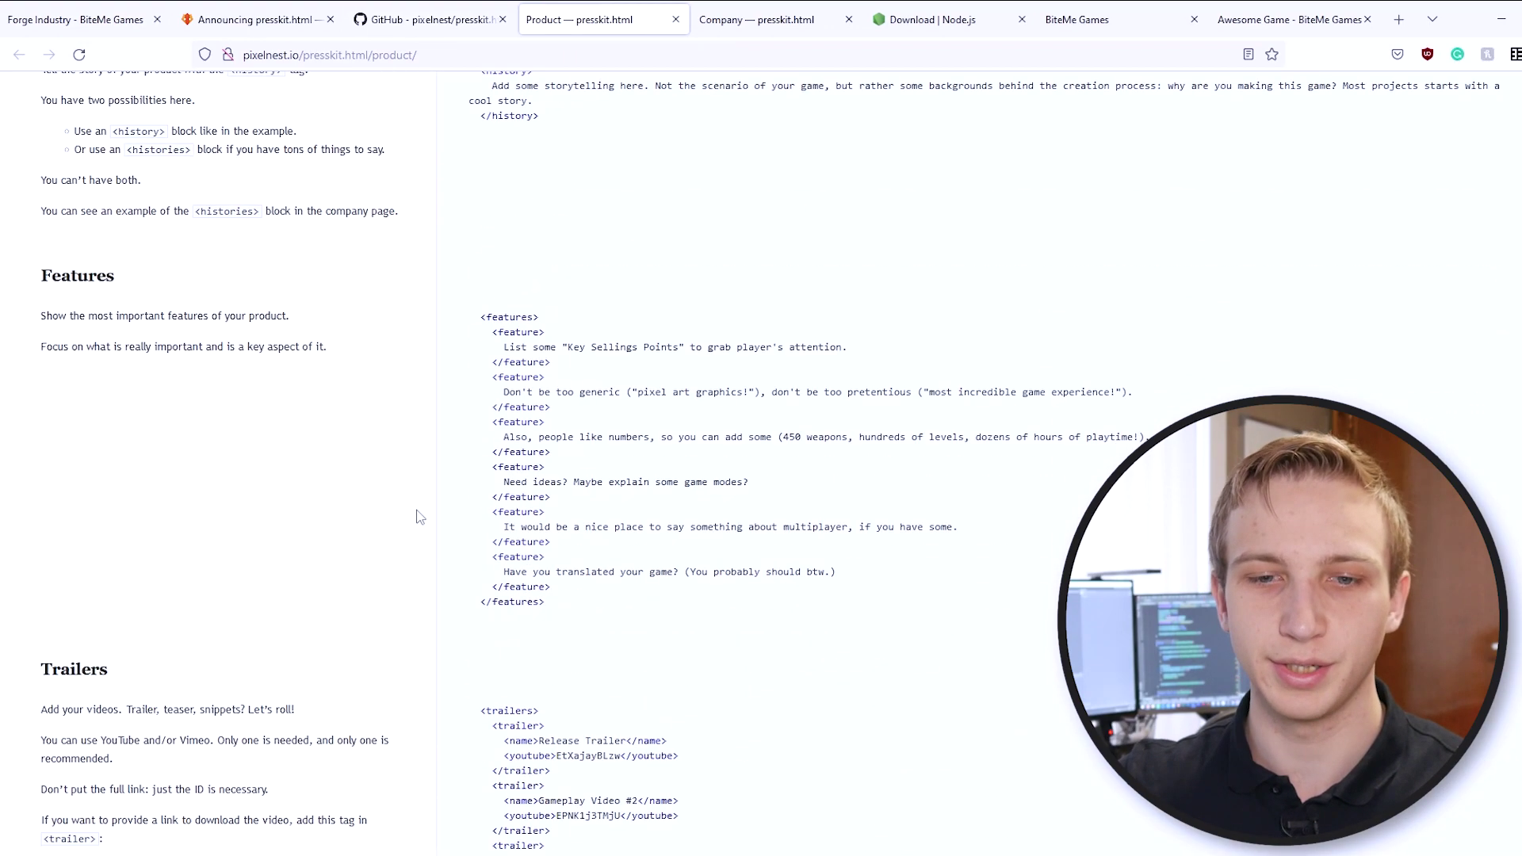
pyautogui.scroll(-4, 429, 545)
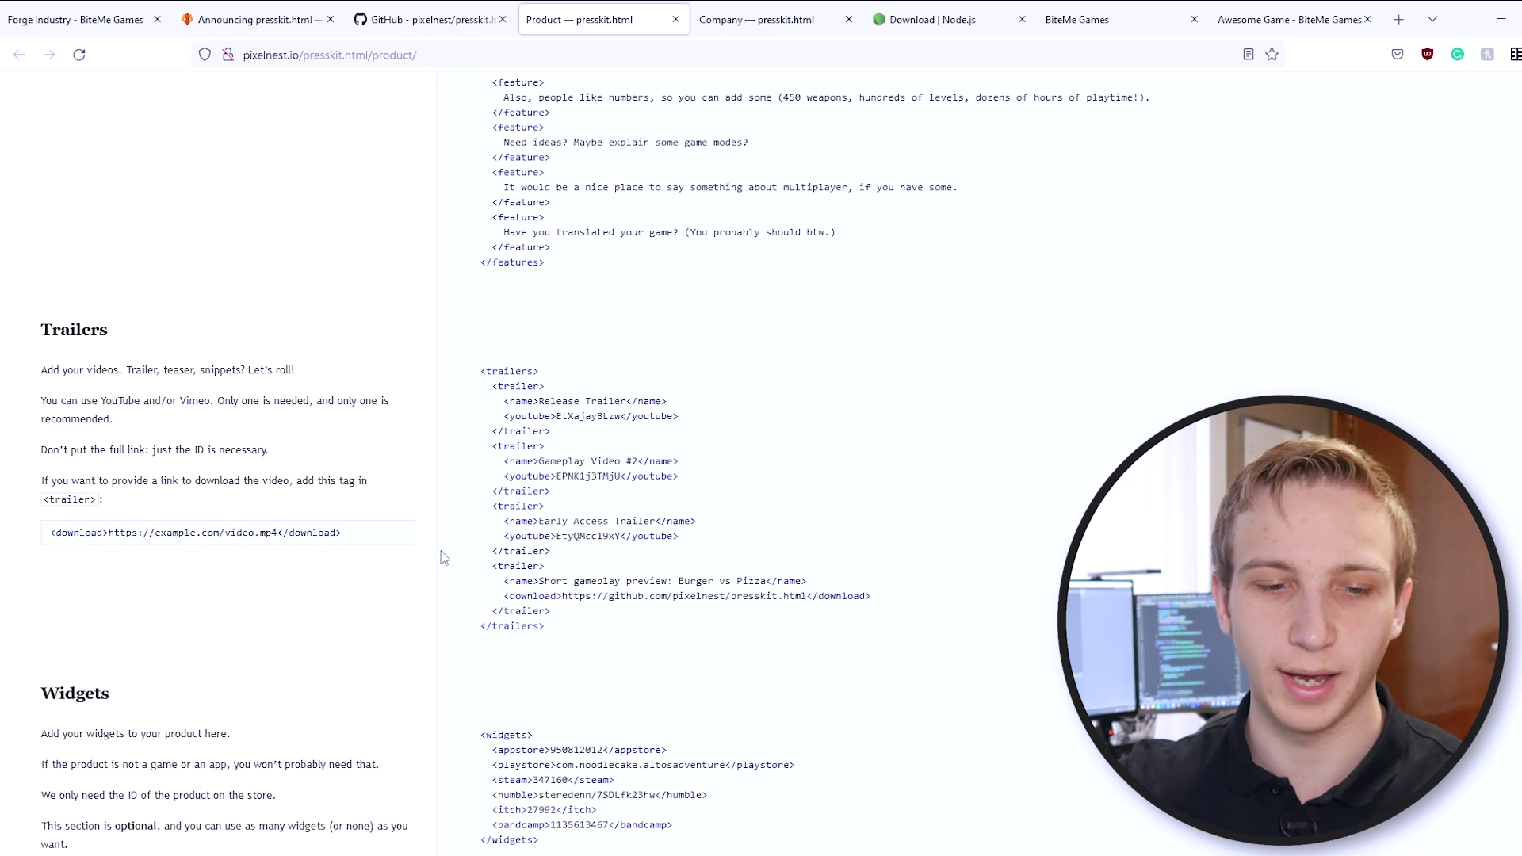
pyautogui.moveTo(606, 390); pyautogui.dragTo(615, 590)
pyautogui.click(615, 625)
pyautogui.click(751, 18)
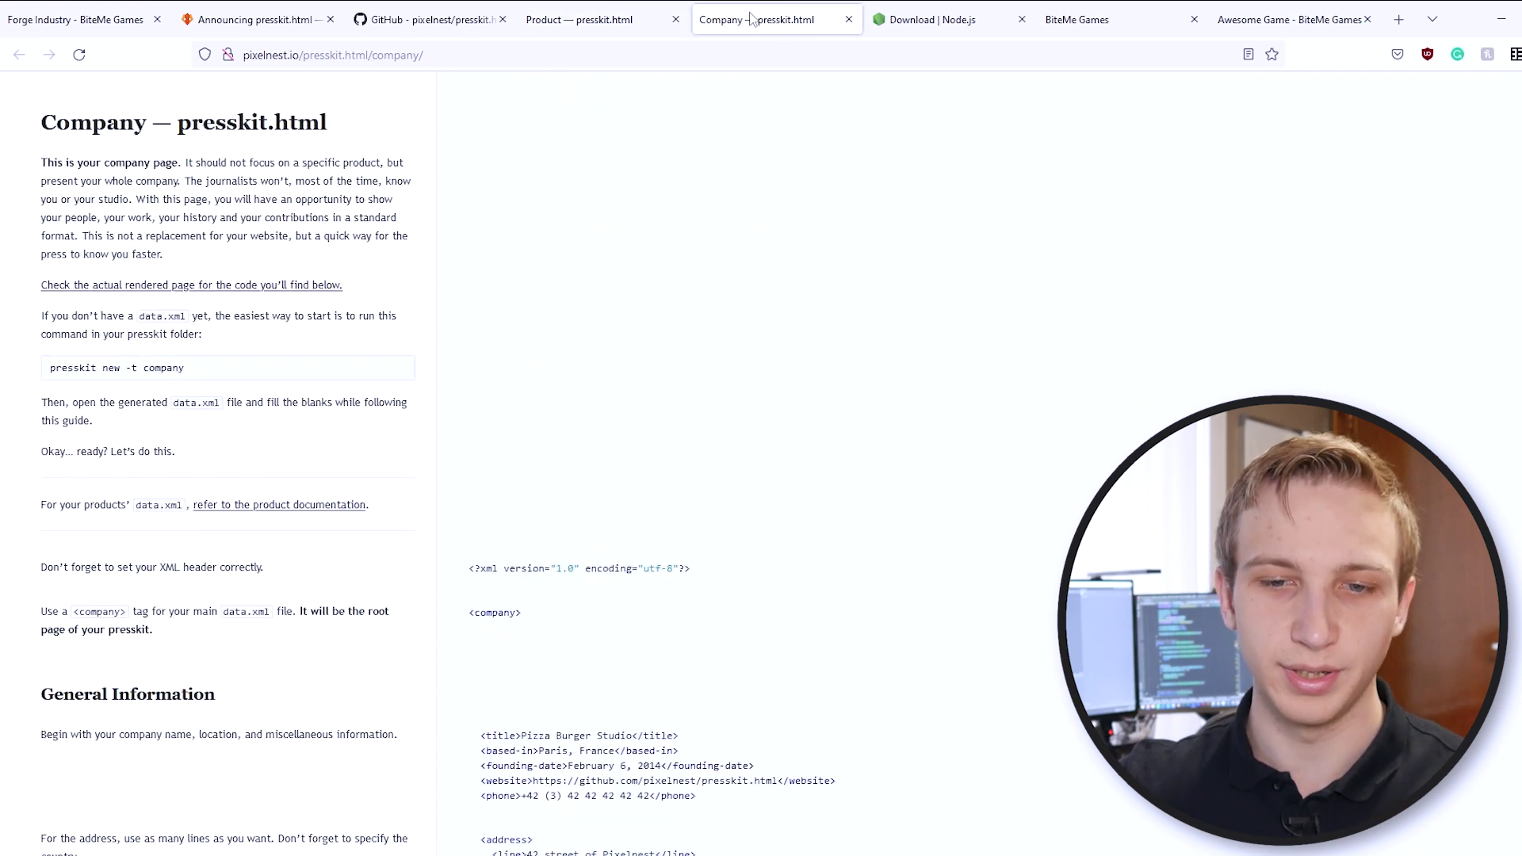
pyautogui.scroll(-4, 372, 438)
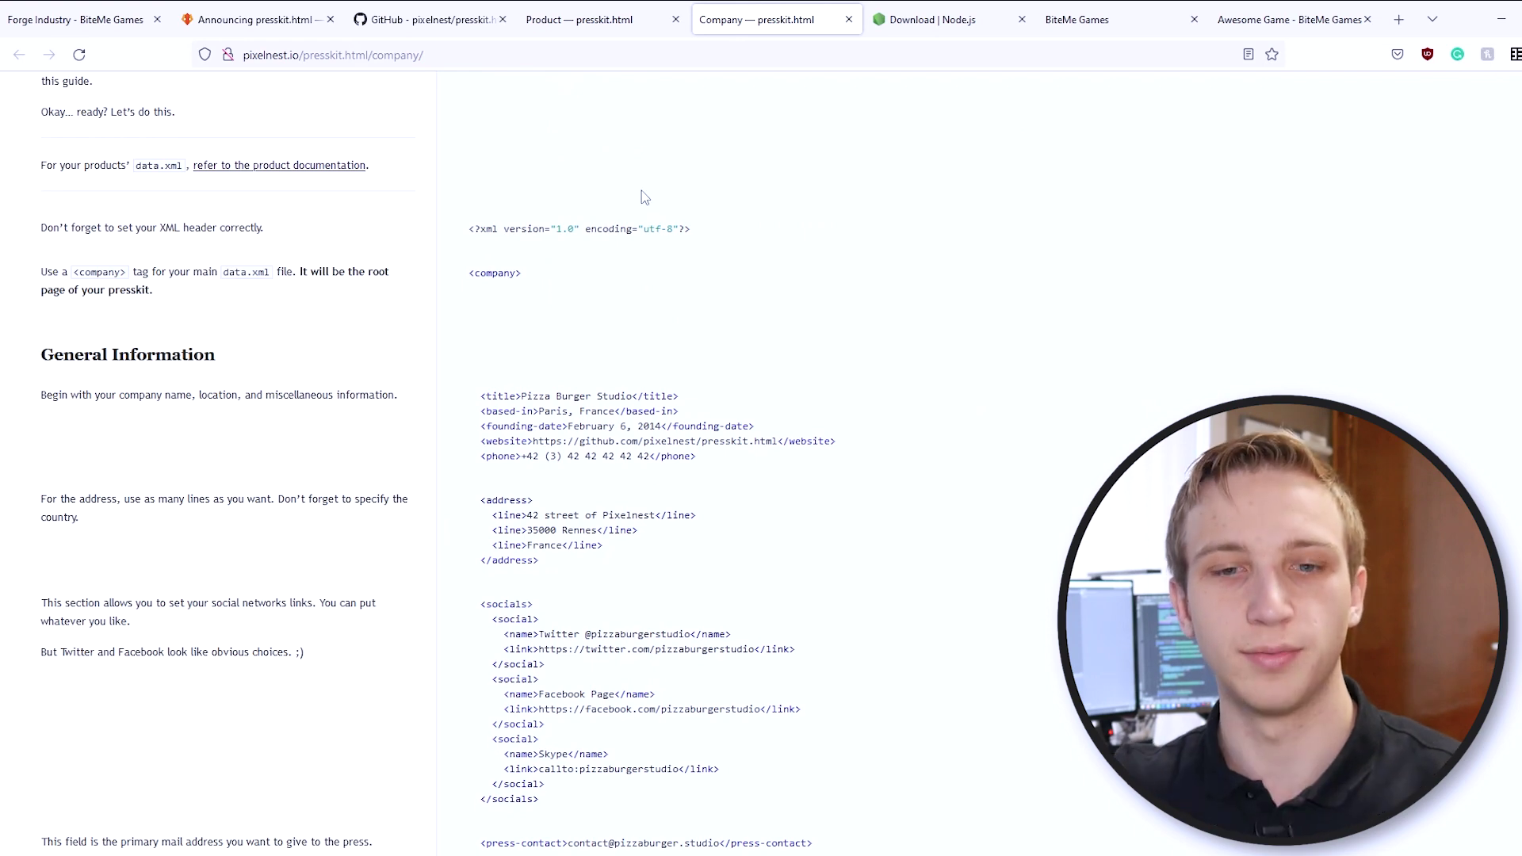
# Step: Highlight the build/images files in the README's build folder tree
pyautogui.click(444, 19)
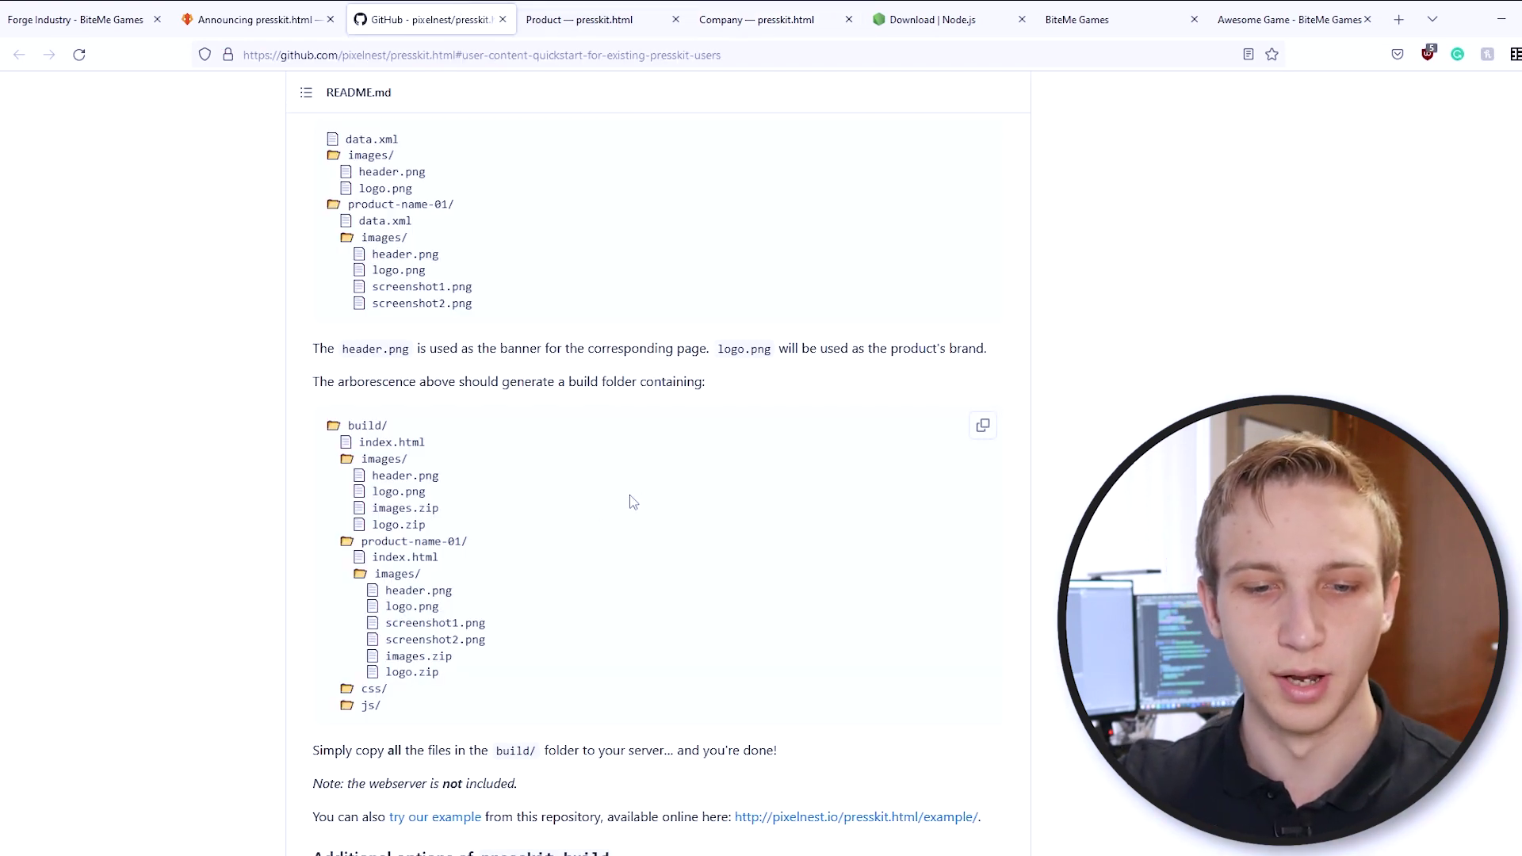
pyautogui.moveTo(460, 462); pyautogui.dragTo(469, 545)
pyautogui.click(470, 545)
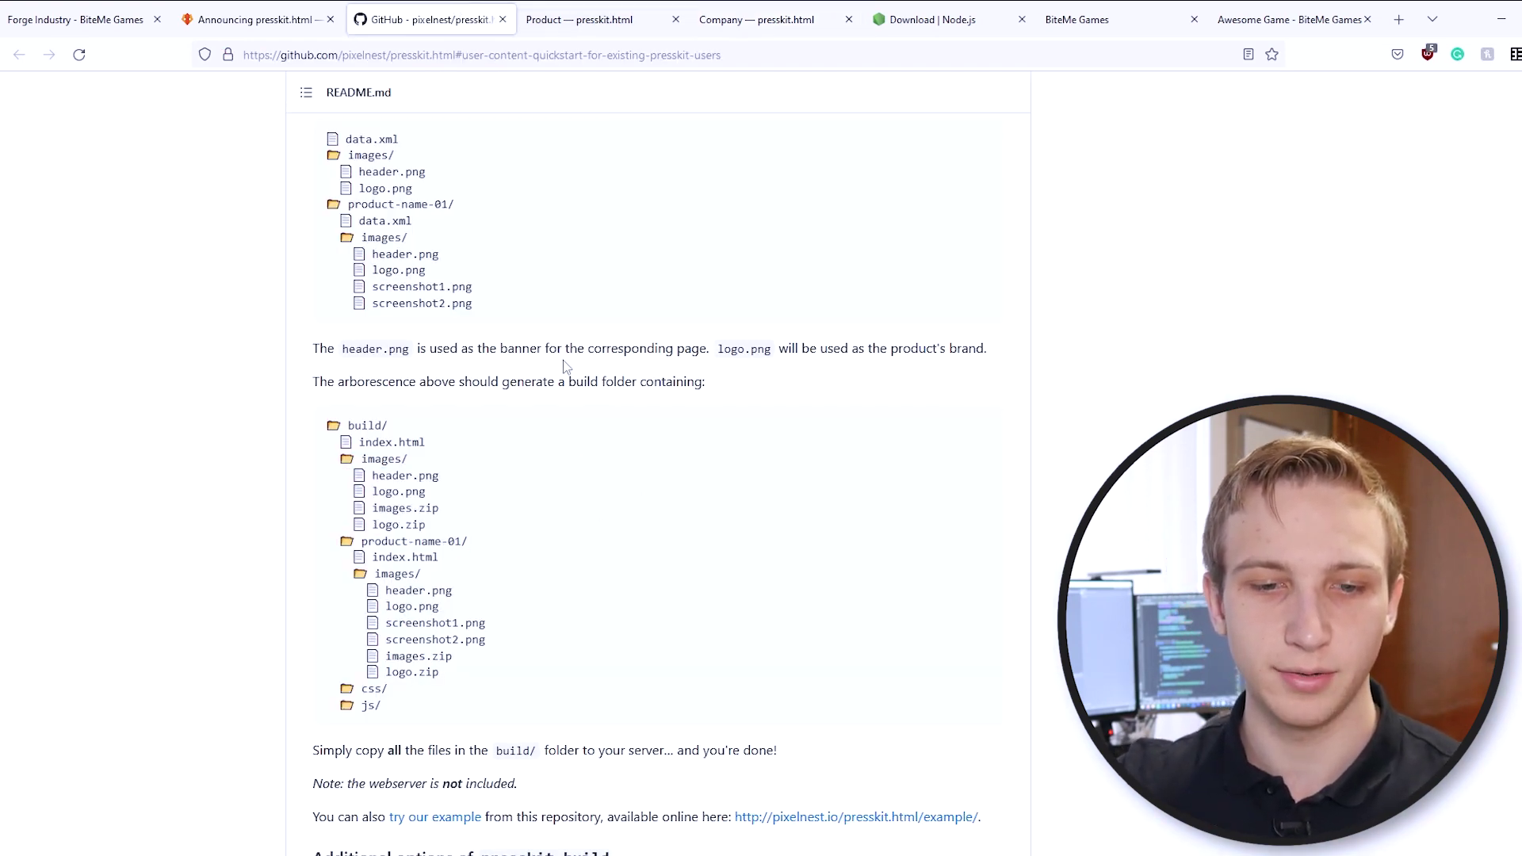
pyautogui.scroll(2, 565, 367)
pyautogui.scroll(-2, 543, 495)
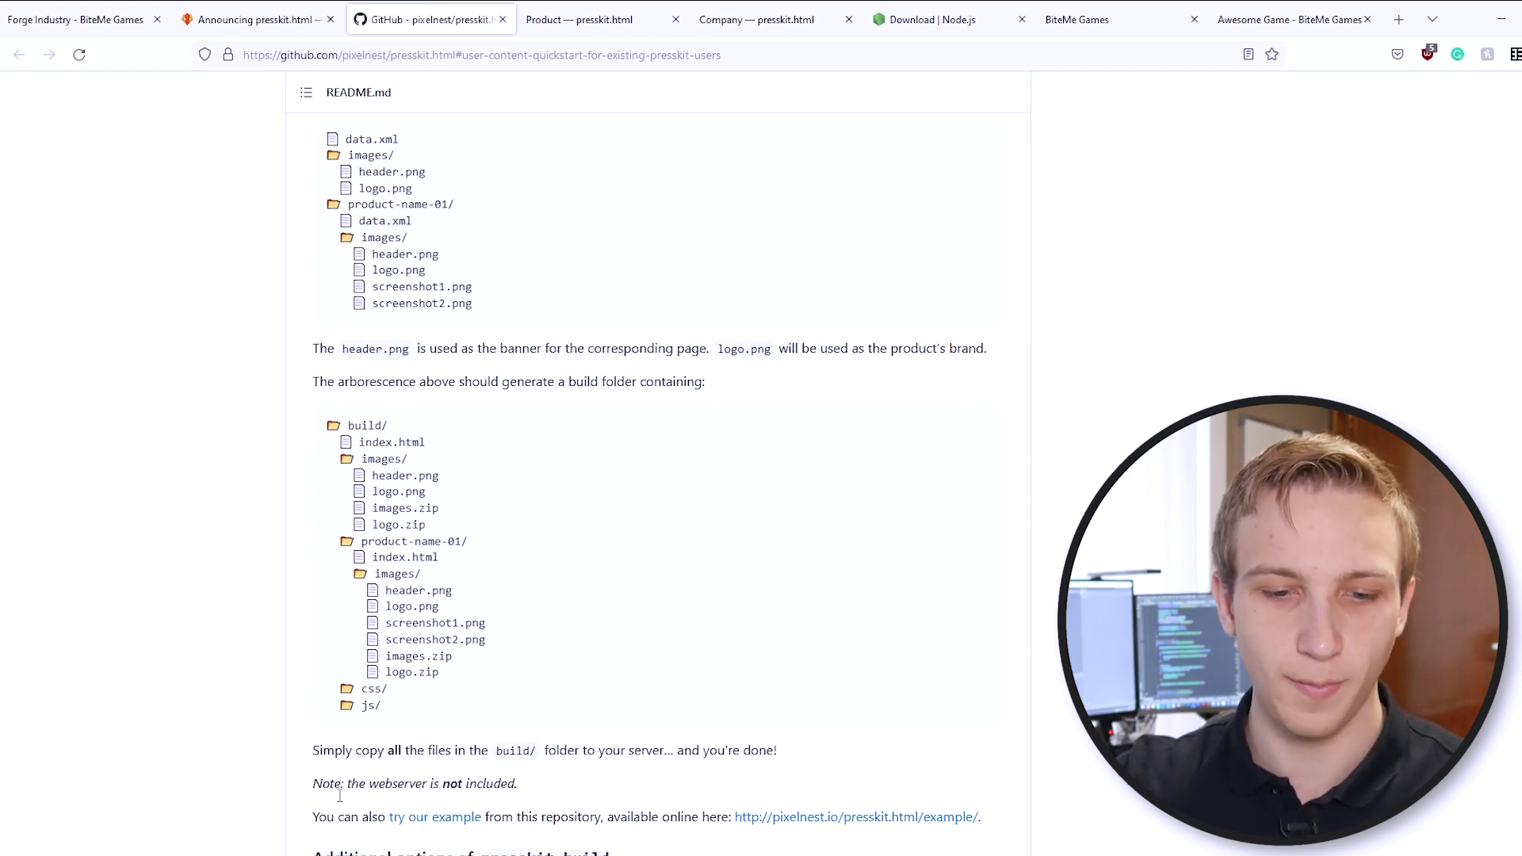
pyautogui.moveTo(461, 468); pyautogui.dragTo(466, 527)
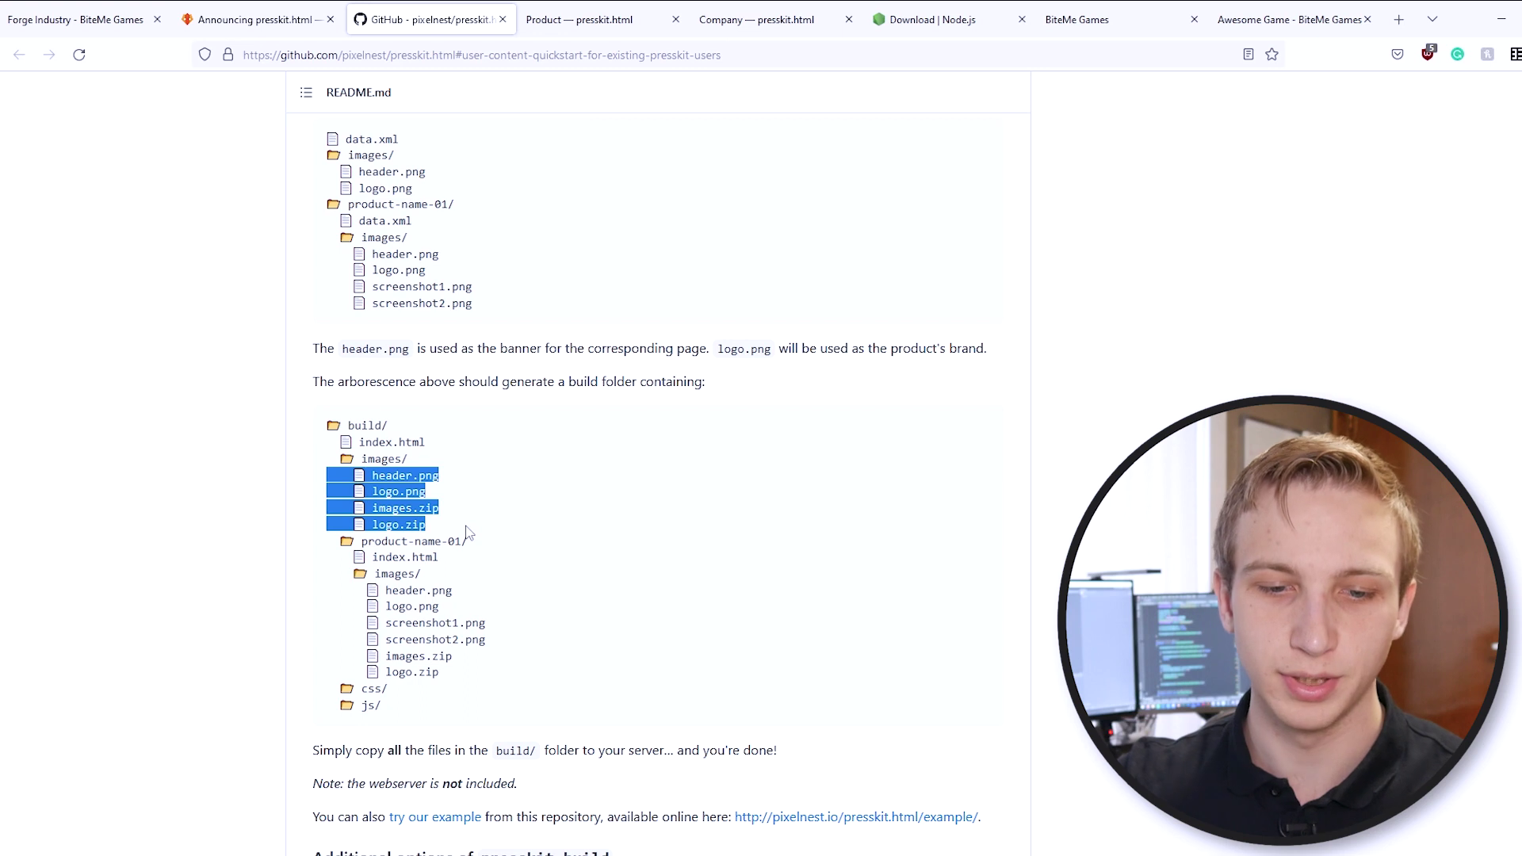
pyautogui.click(467, 540)
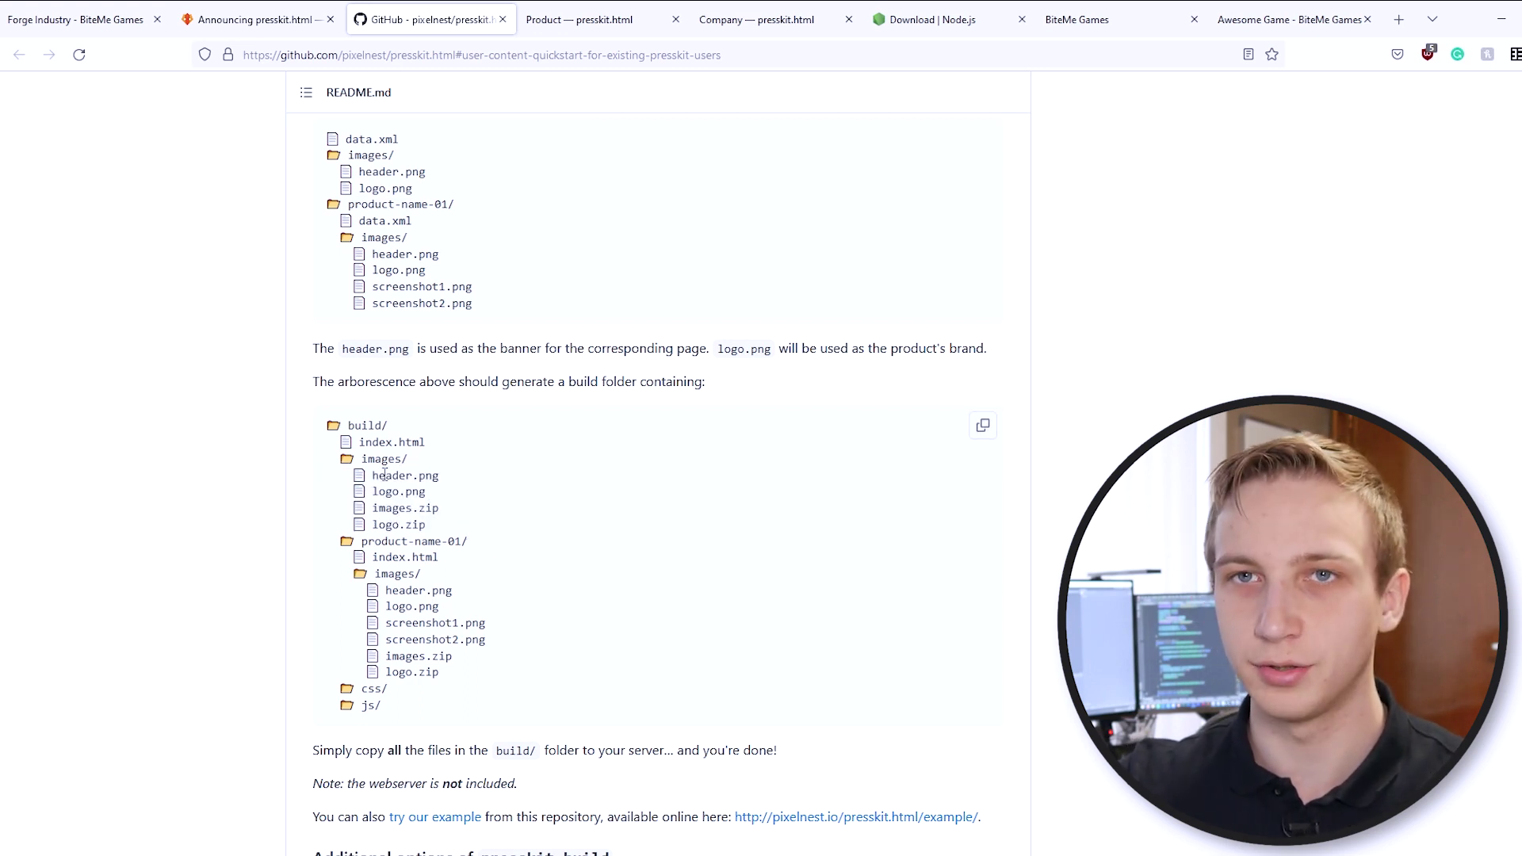
# Step: Show the live Forge Industry press kit page and its header banner
pyautogui.click(128, 19)
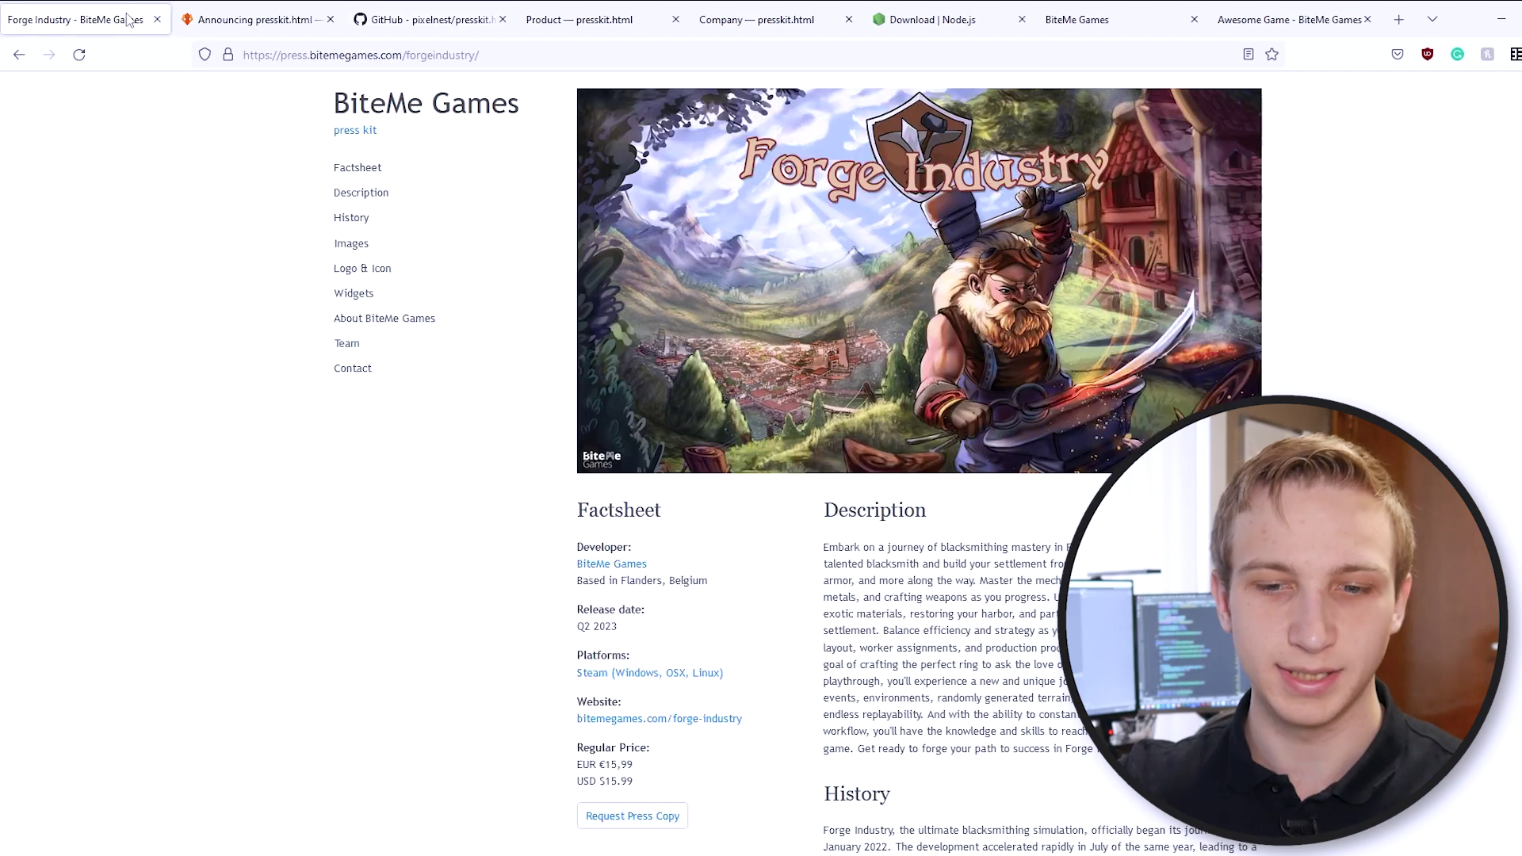
pyautogui.scroll(-2, 644, 456)
pyautogui.scroll(2, 717, 504)
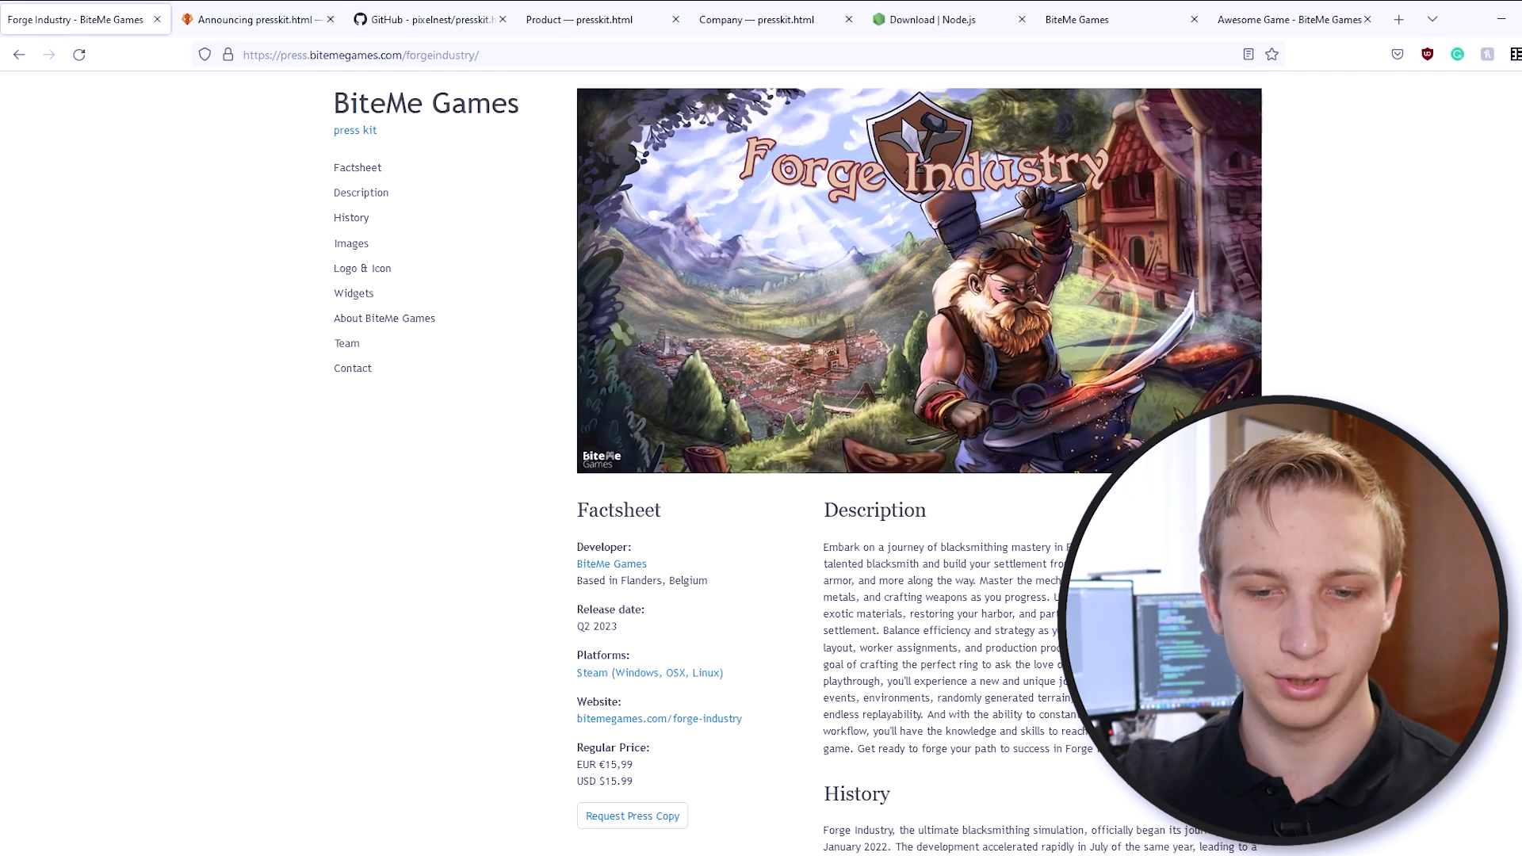
# Step: Locate header.png in the forgeindustry images folder, then return to the page
pyautogui.hotkey('alt', 'Tab')
pyautogui.click(750, 241)
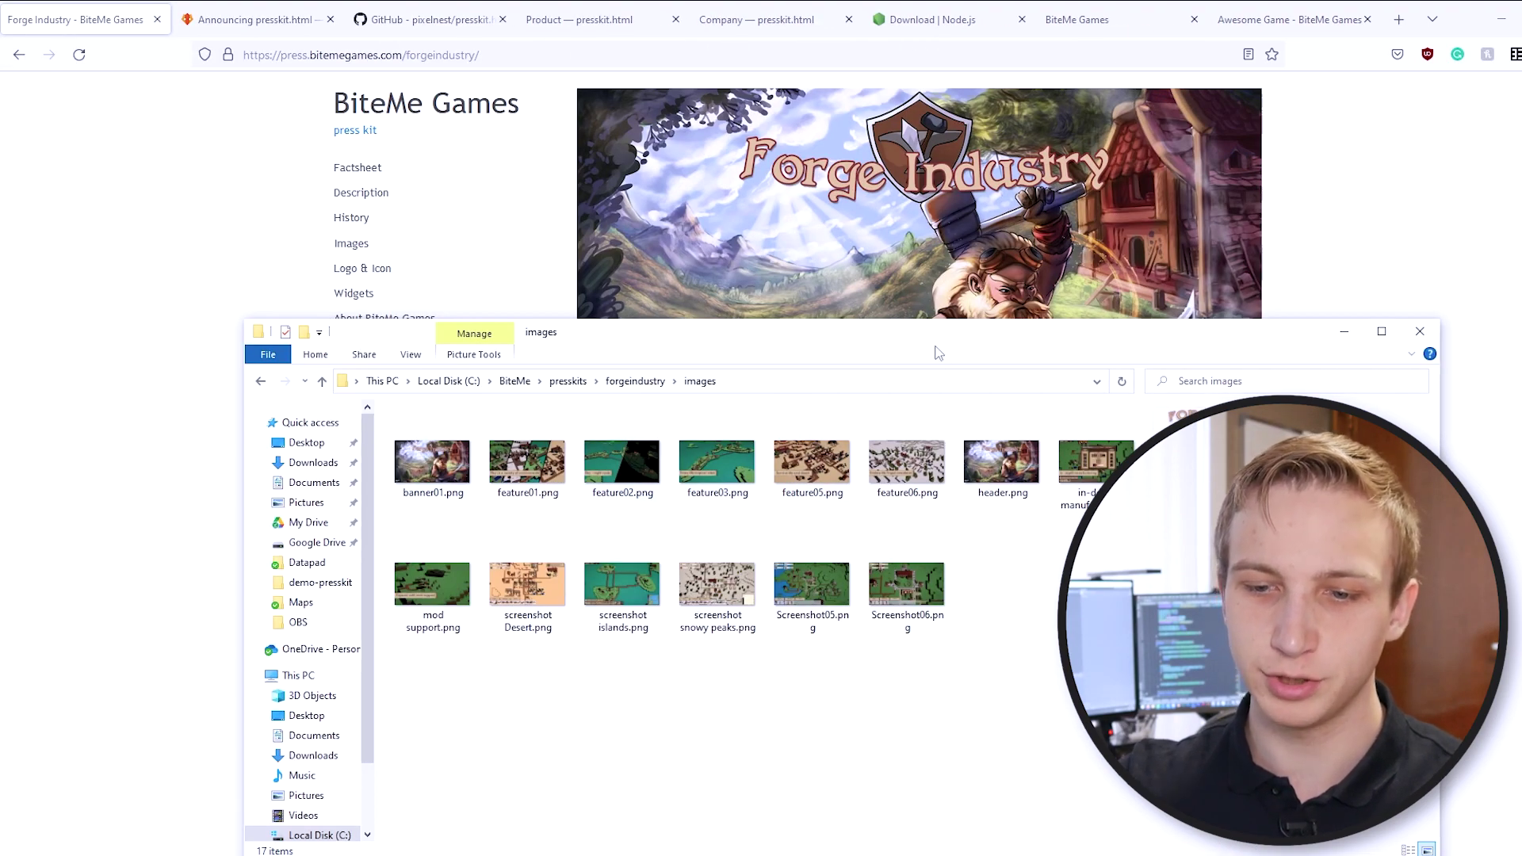
pyautogui.moveTo(928, 343); pyautogui.dragTo(917, 347)
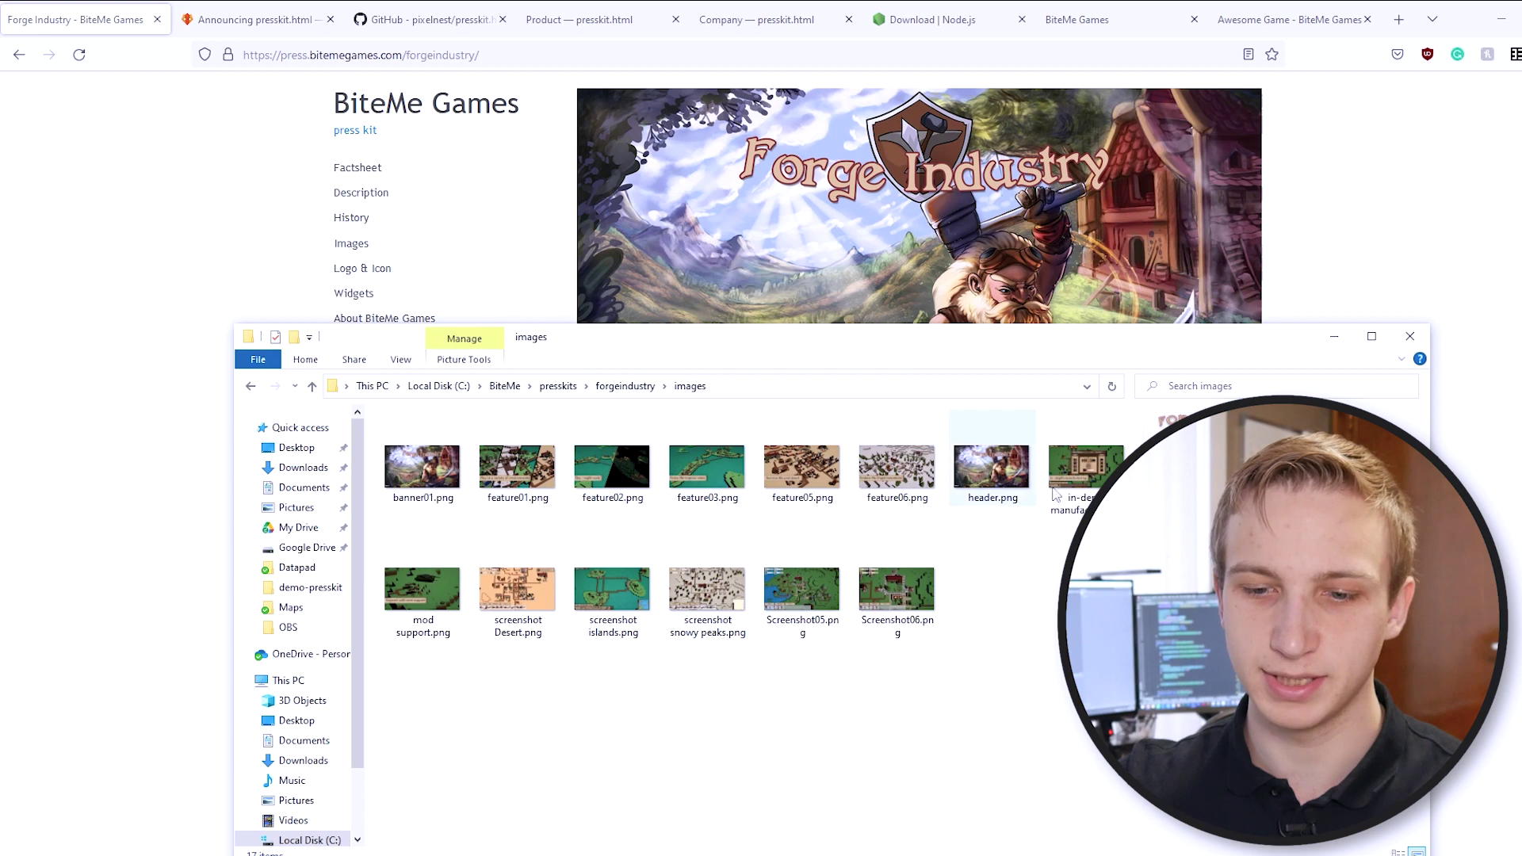
pyautogui.click(990, 485)
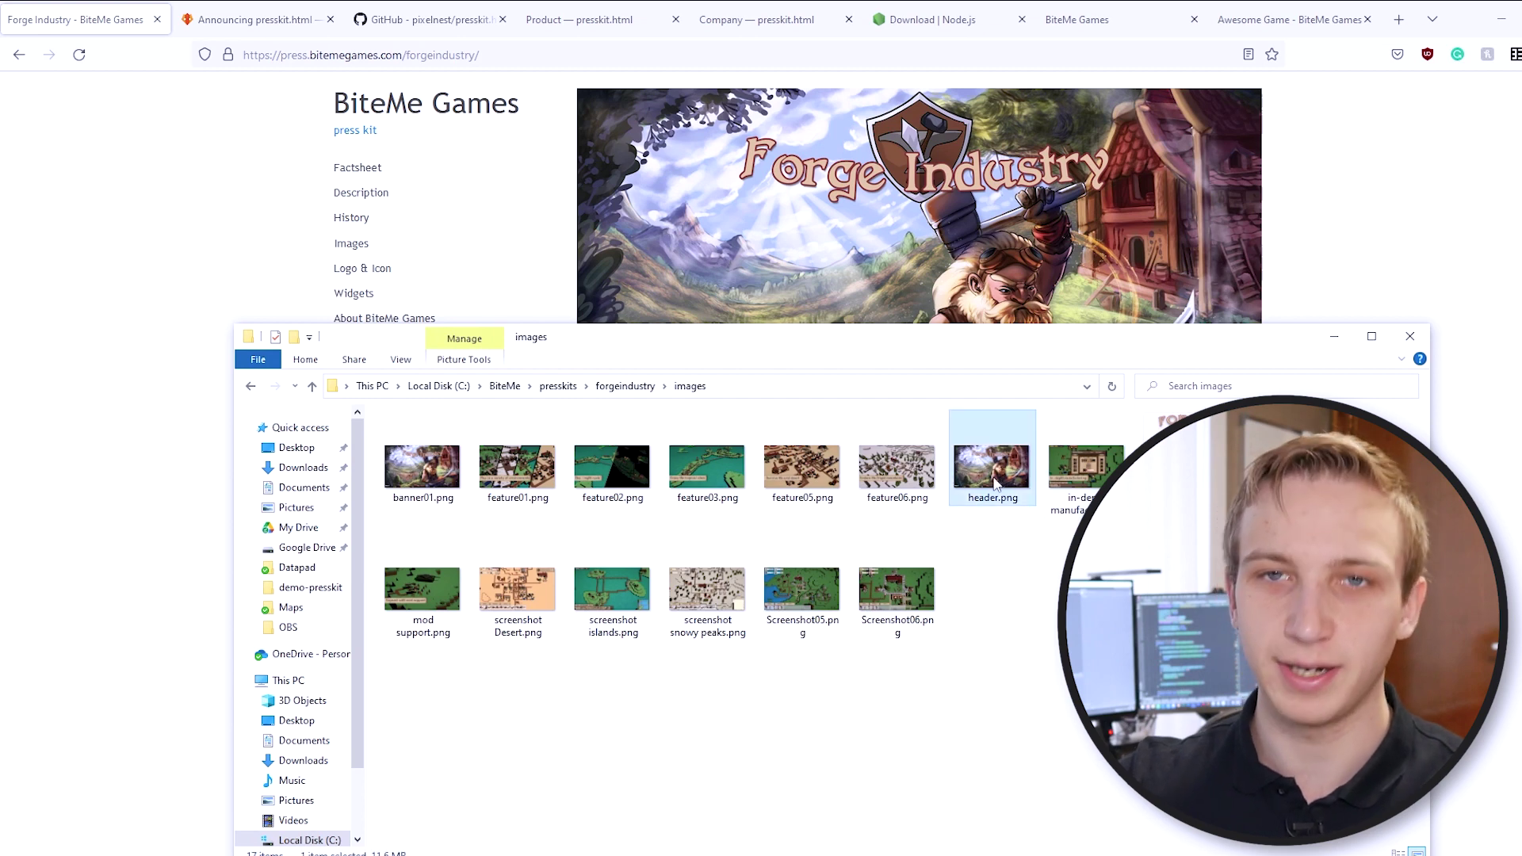
pyautogui.click(1304, 285)
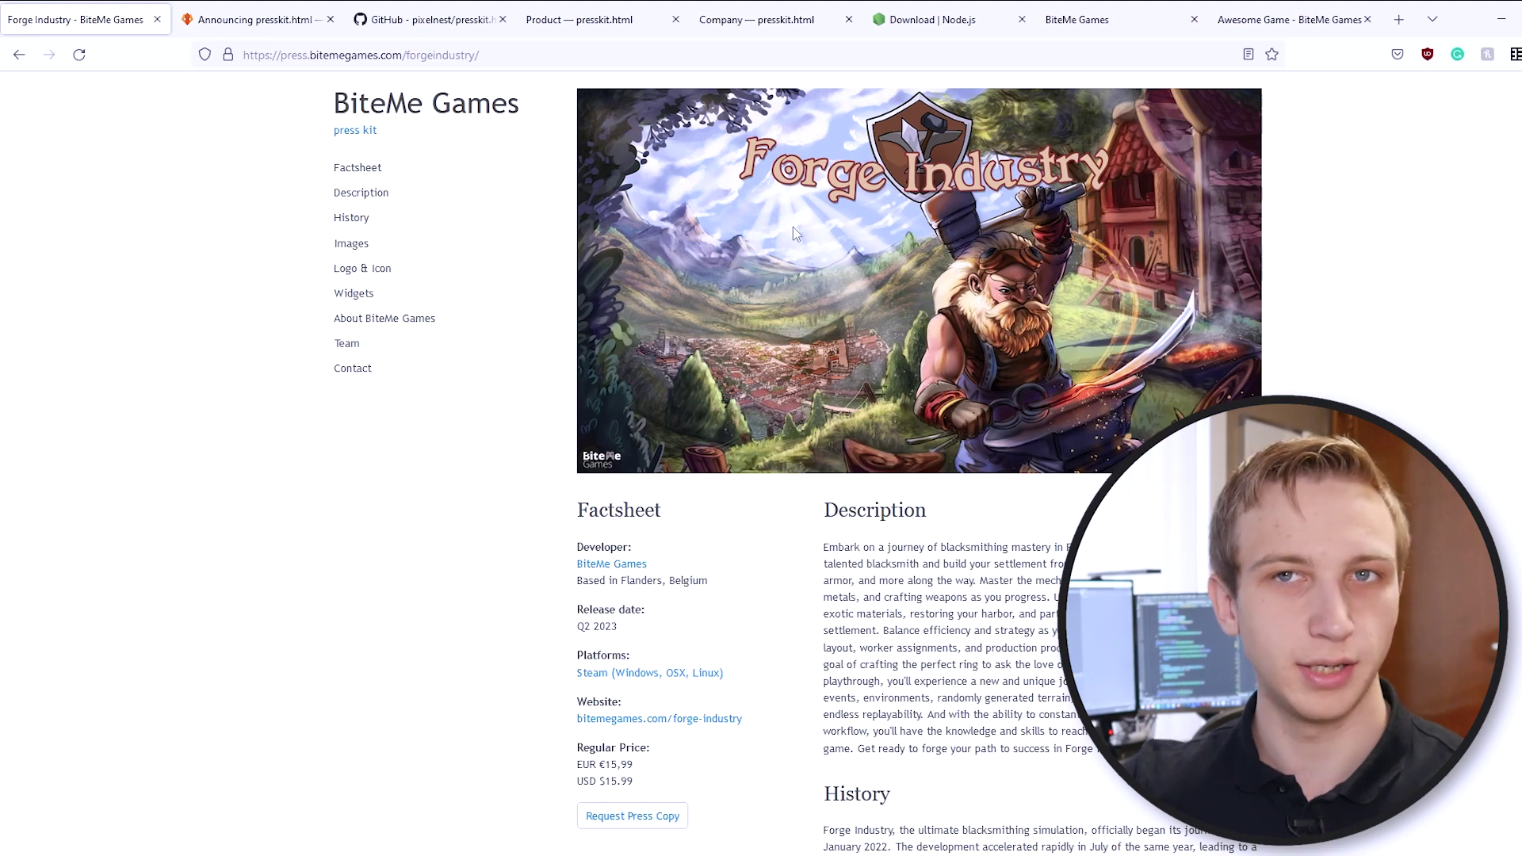
# Step: Match the page's screenshots to banner01.png, feature01.png, feature02.png and feature06.png
pyautogui.scroll(-6, 805, 325)
pyautogui.scroll(-20, 837, 371)
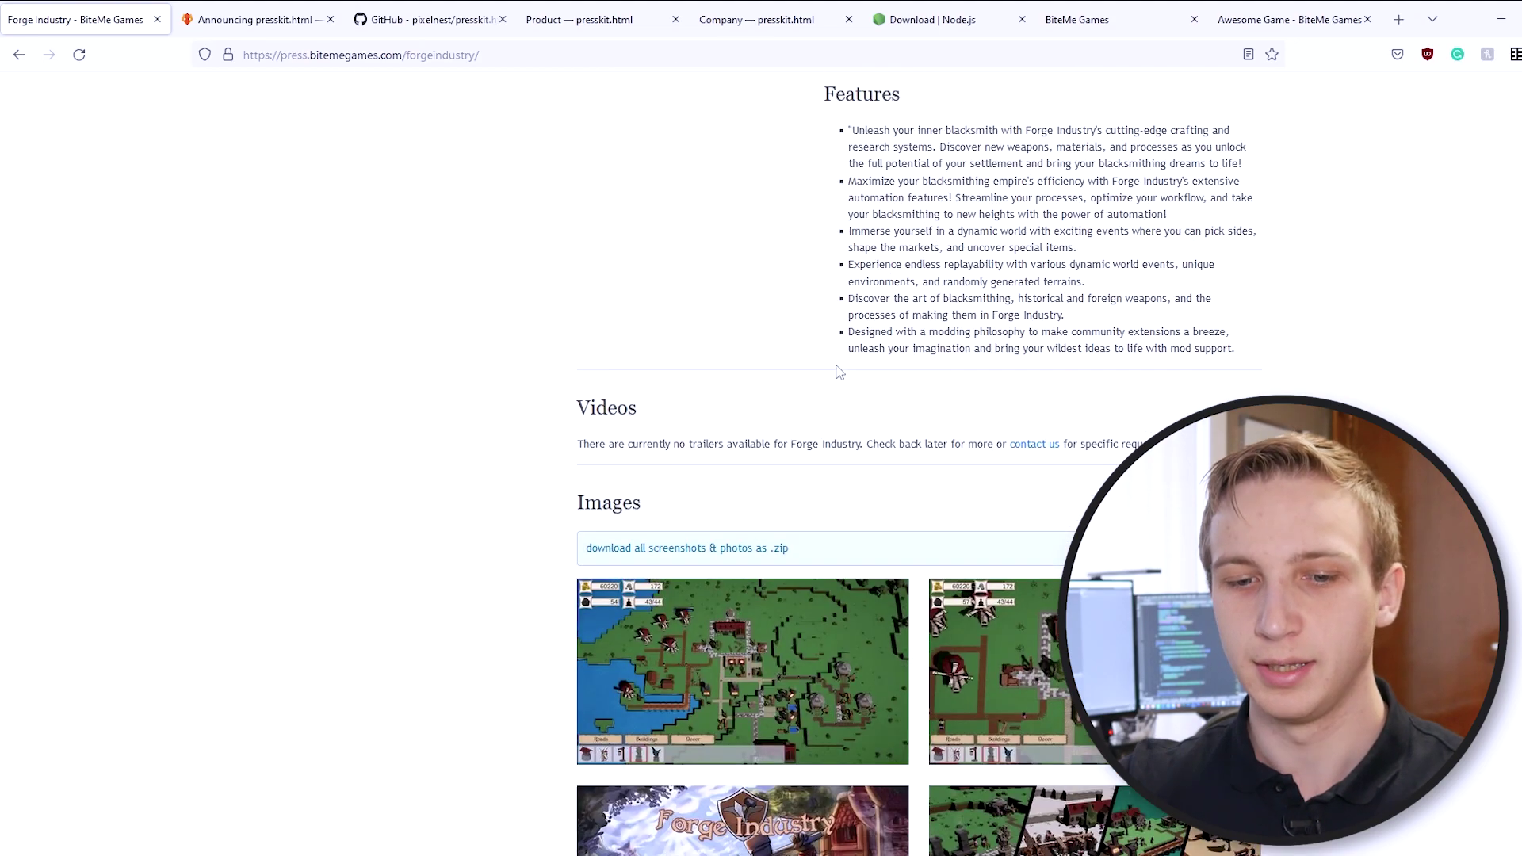
pyautogui.scroll(-2, 813, 516)
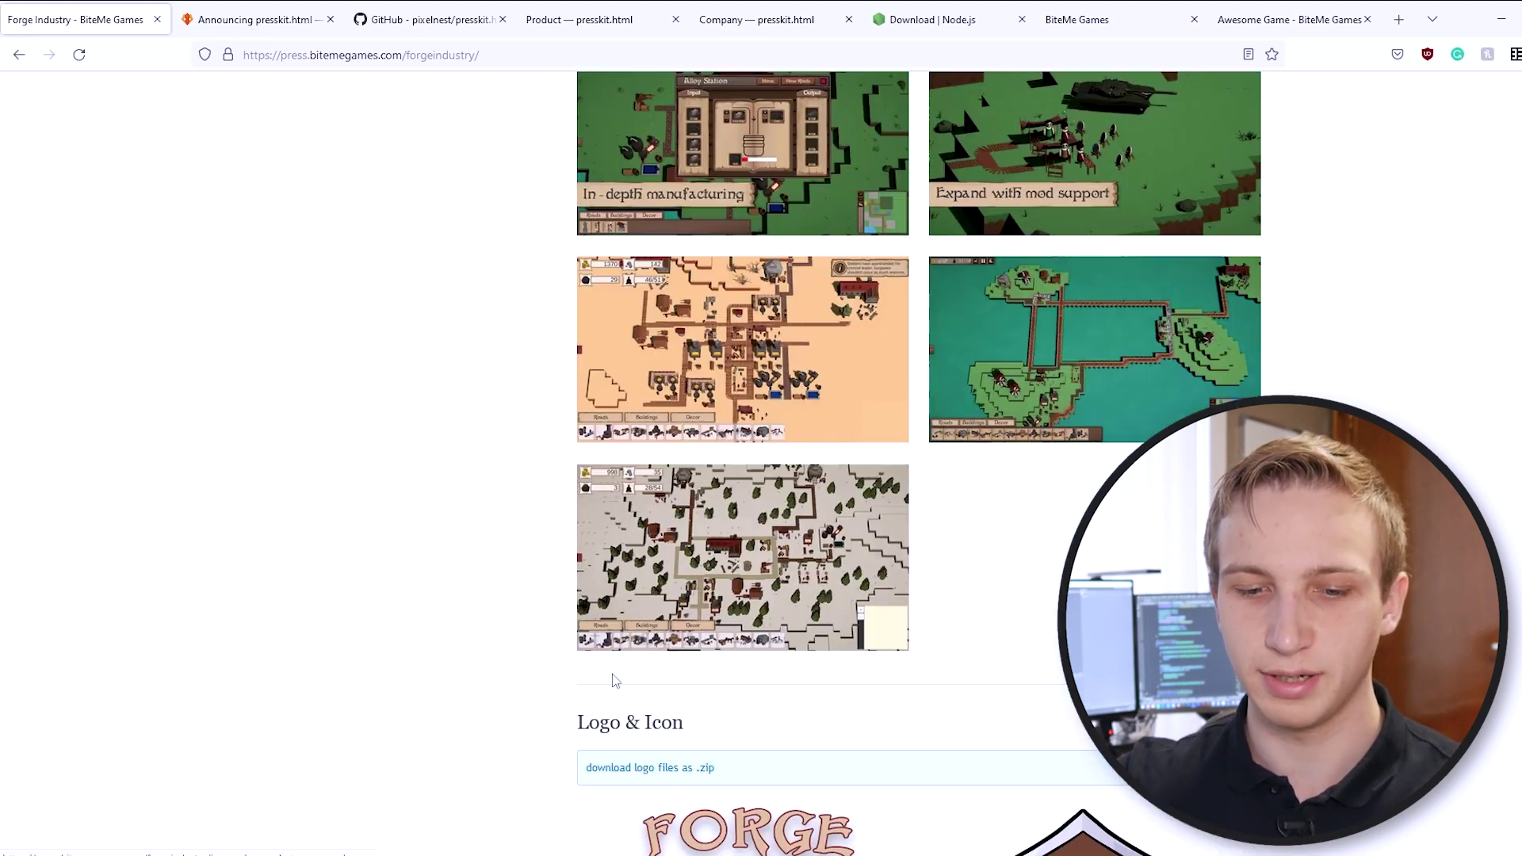
pyautogui.scroll(17, 647, 722)
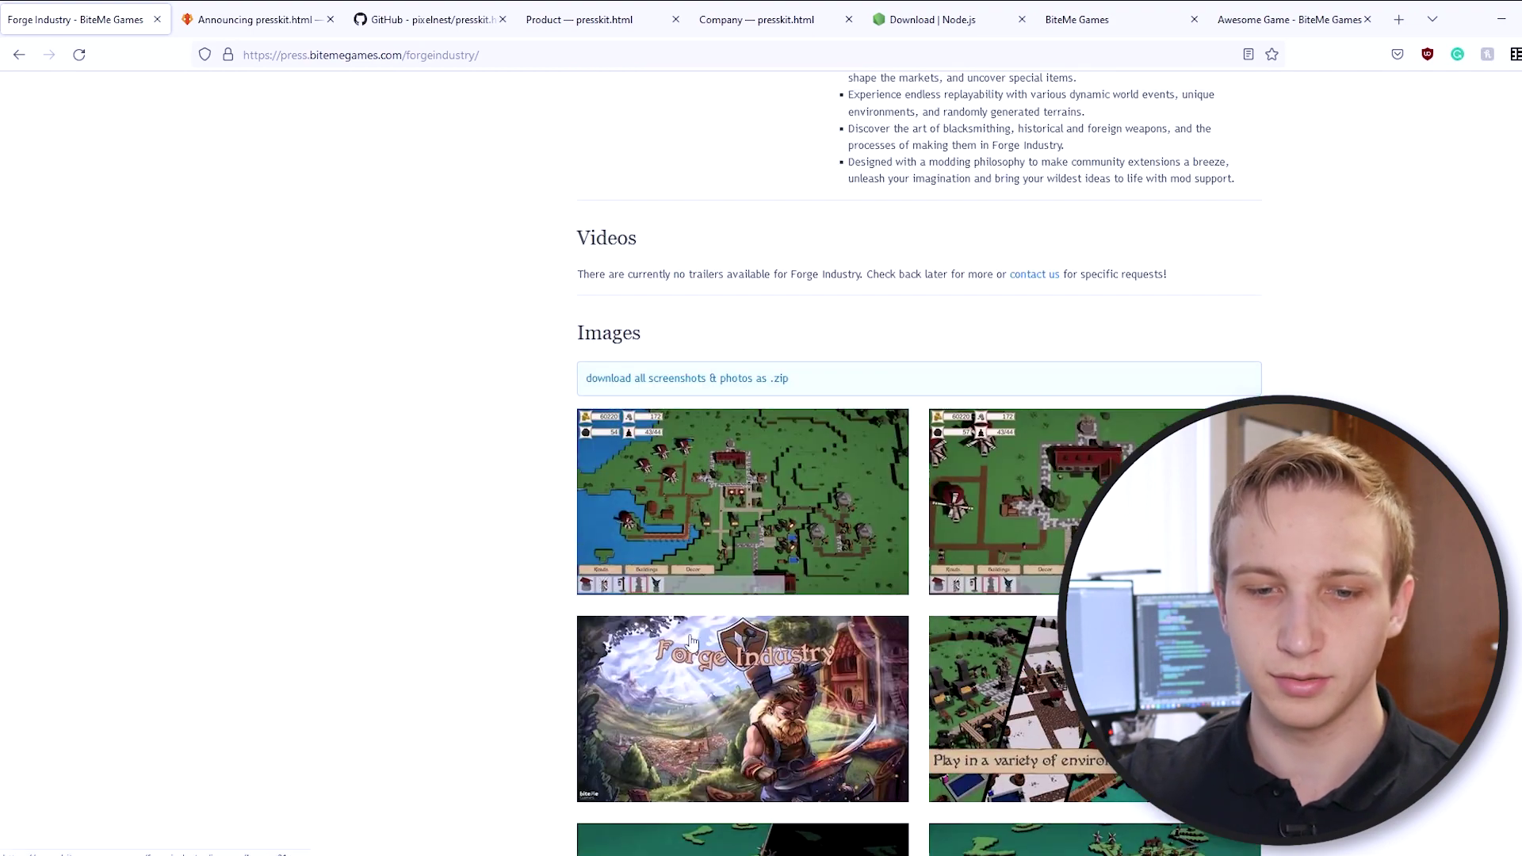
pyautogui.hotkey('alt', 'Tab')
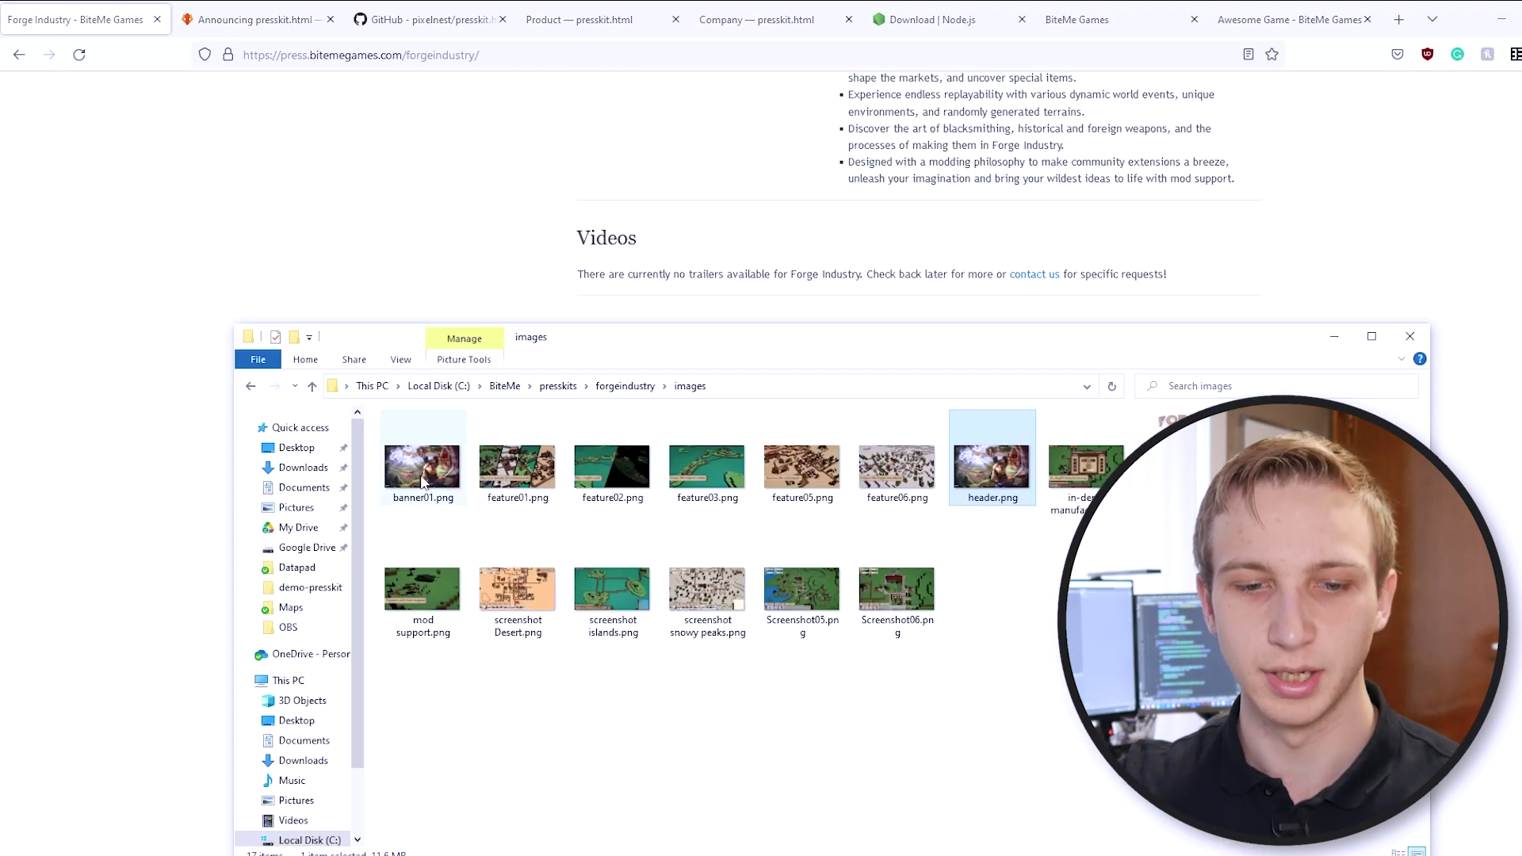
pyautogui.click(402, 476)
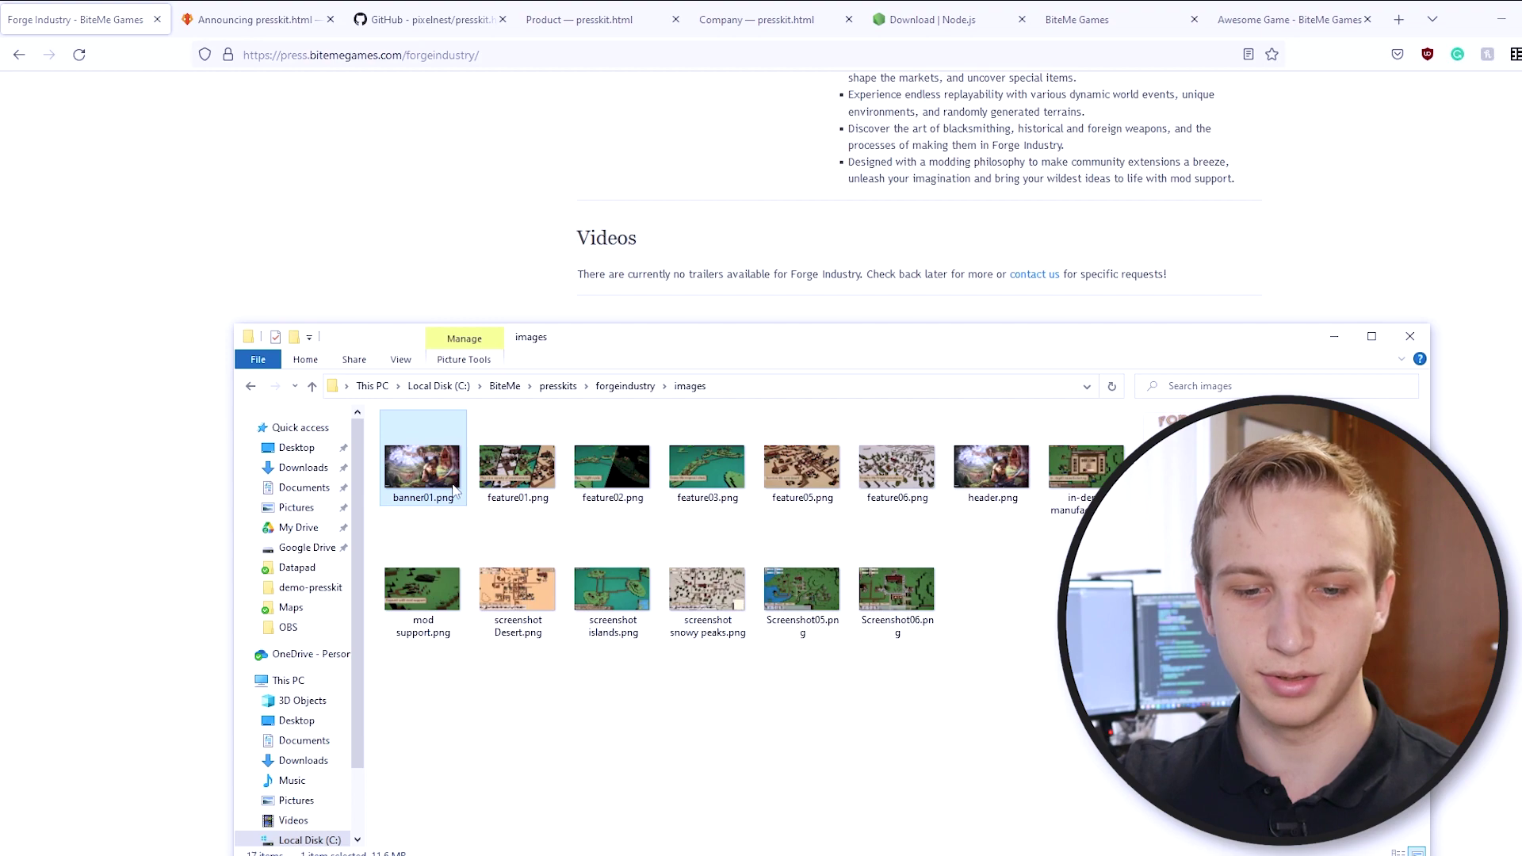
pyautogui.click(549, 480)
pyautogui.click(612, 479)
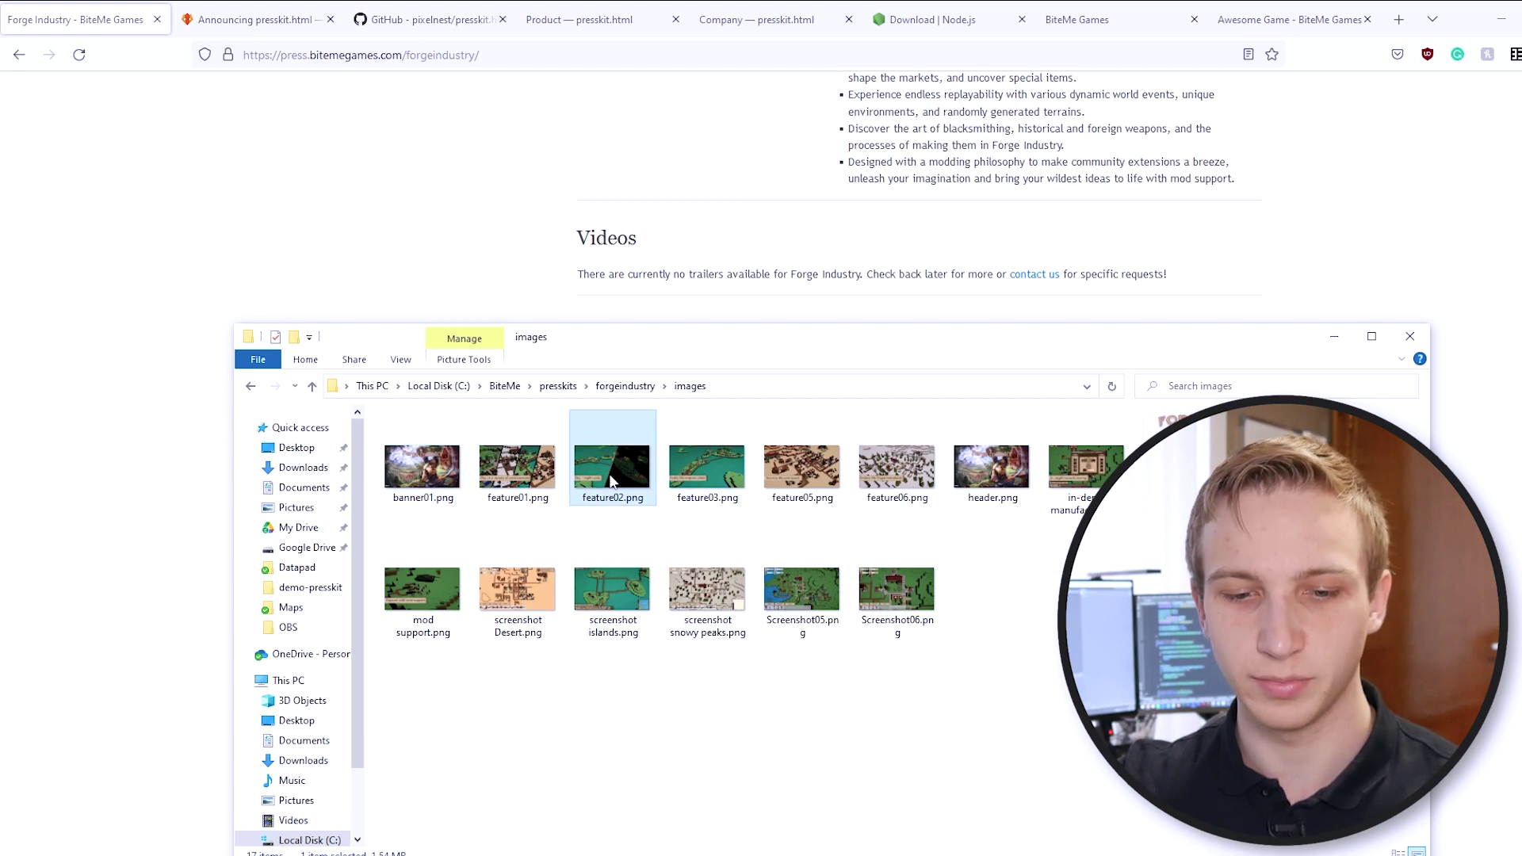
pyautogui.click(938, 471)
pyautogui.click(934, 199)
# Step: Match the next gallery image to the last file in the folder's first row
pyautogui.scroll(-12, 885, 365)
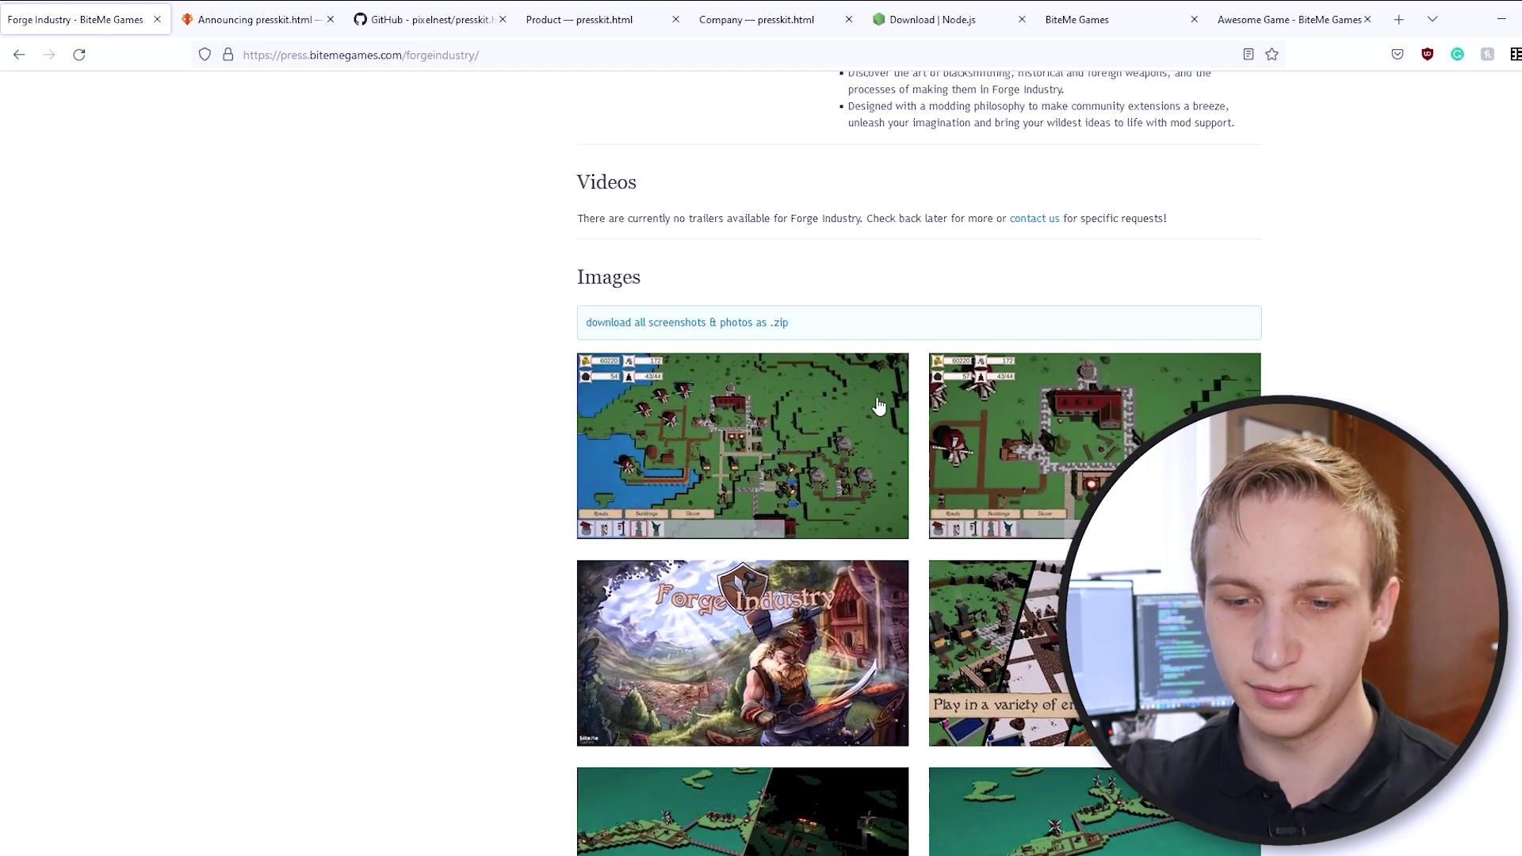
pyautogui.scroll(-5, 970, 475)
pyautogui.hotkey('alt', 'Tab')
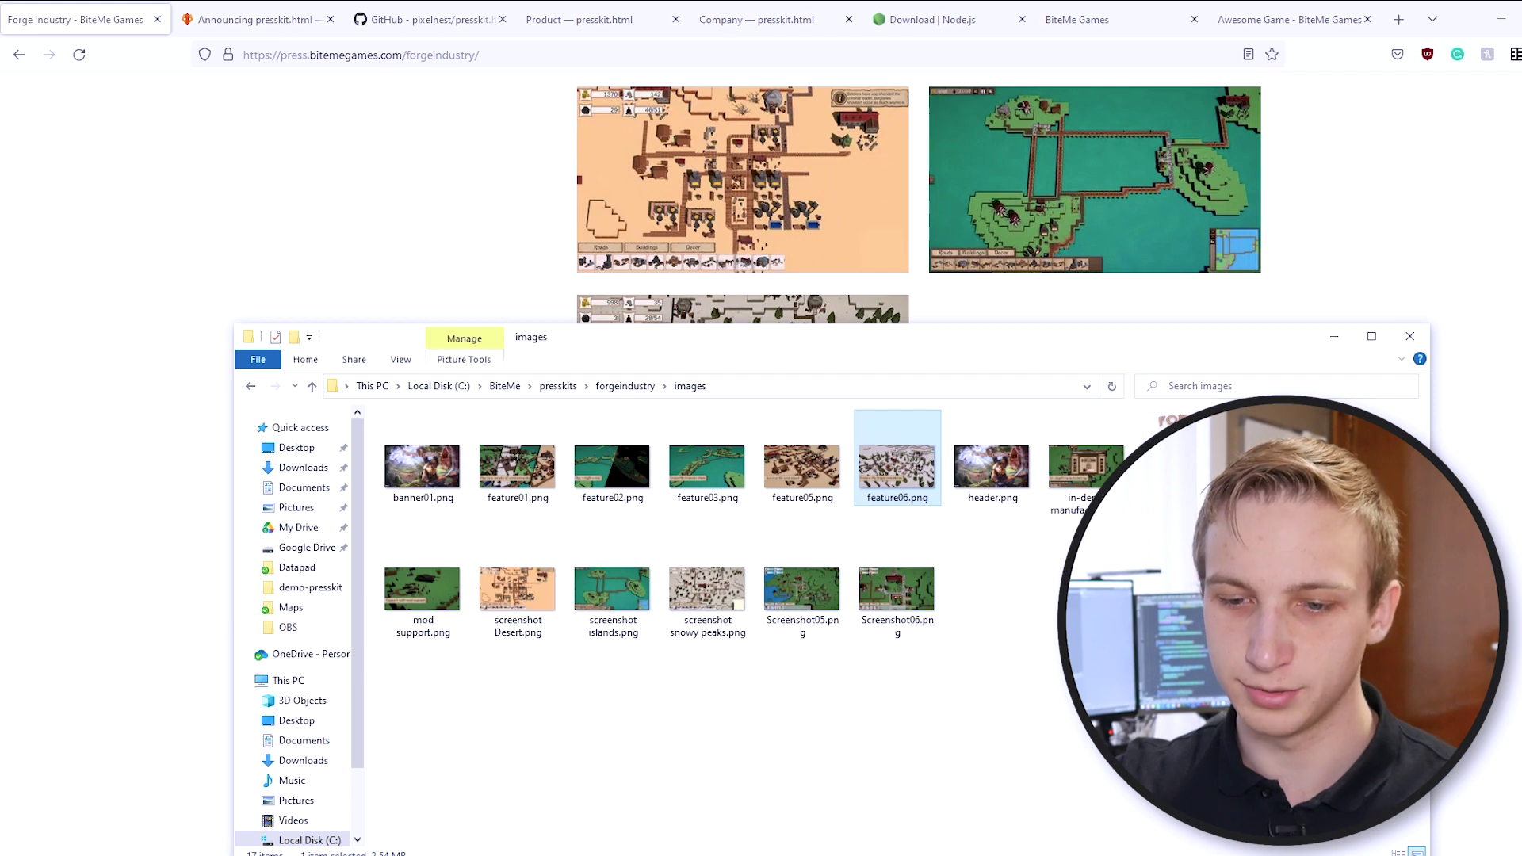
pyautogui.click(1181, 468)
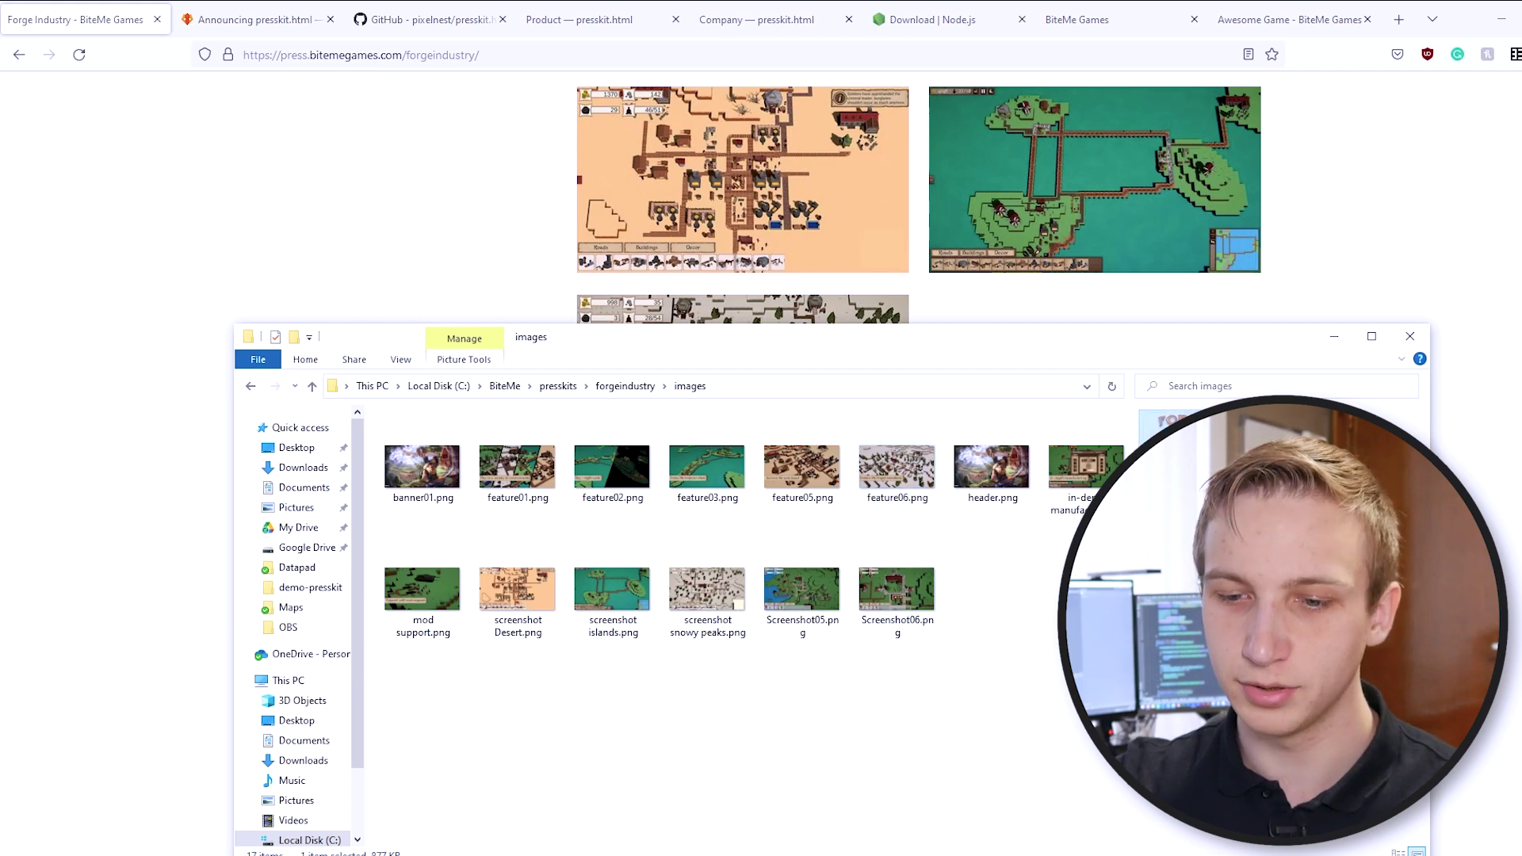
pyautogui.click(1072, 319)
# Step: Scroll down to the Logo & Icon section with the logo zip download
pyautogui.scroll(-5, 1328, 249)
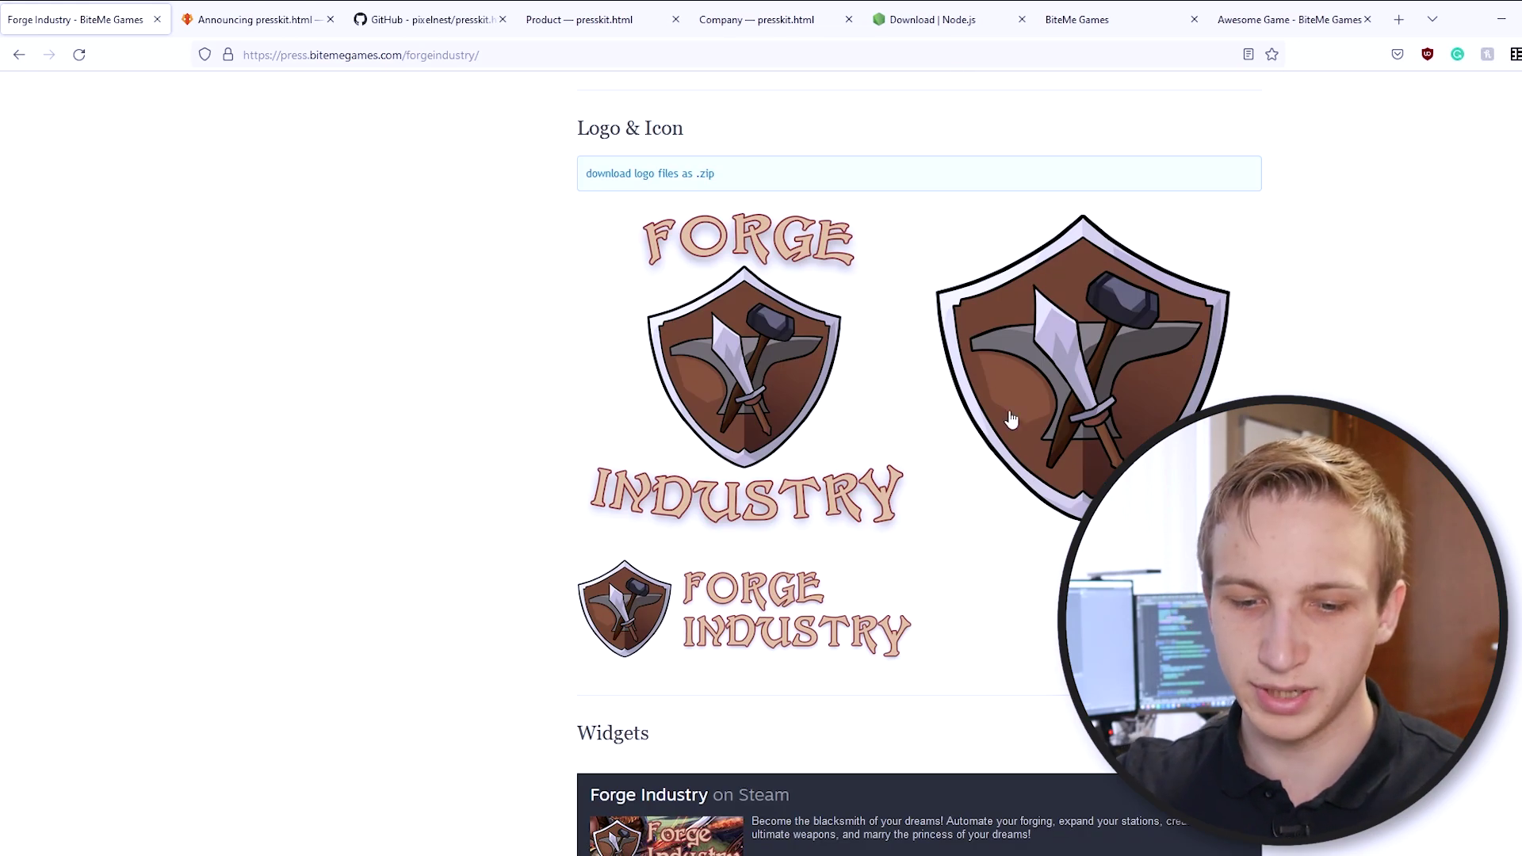
pyautogui.scroll(-3, 1010, 418)
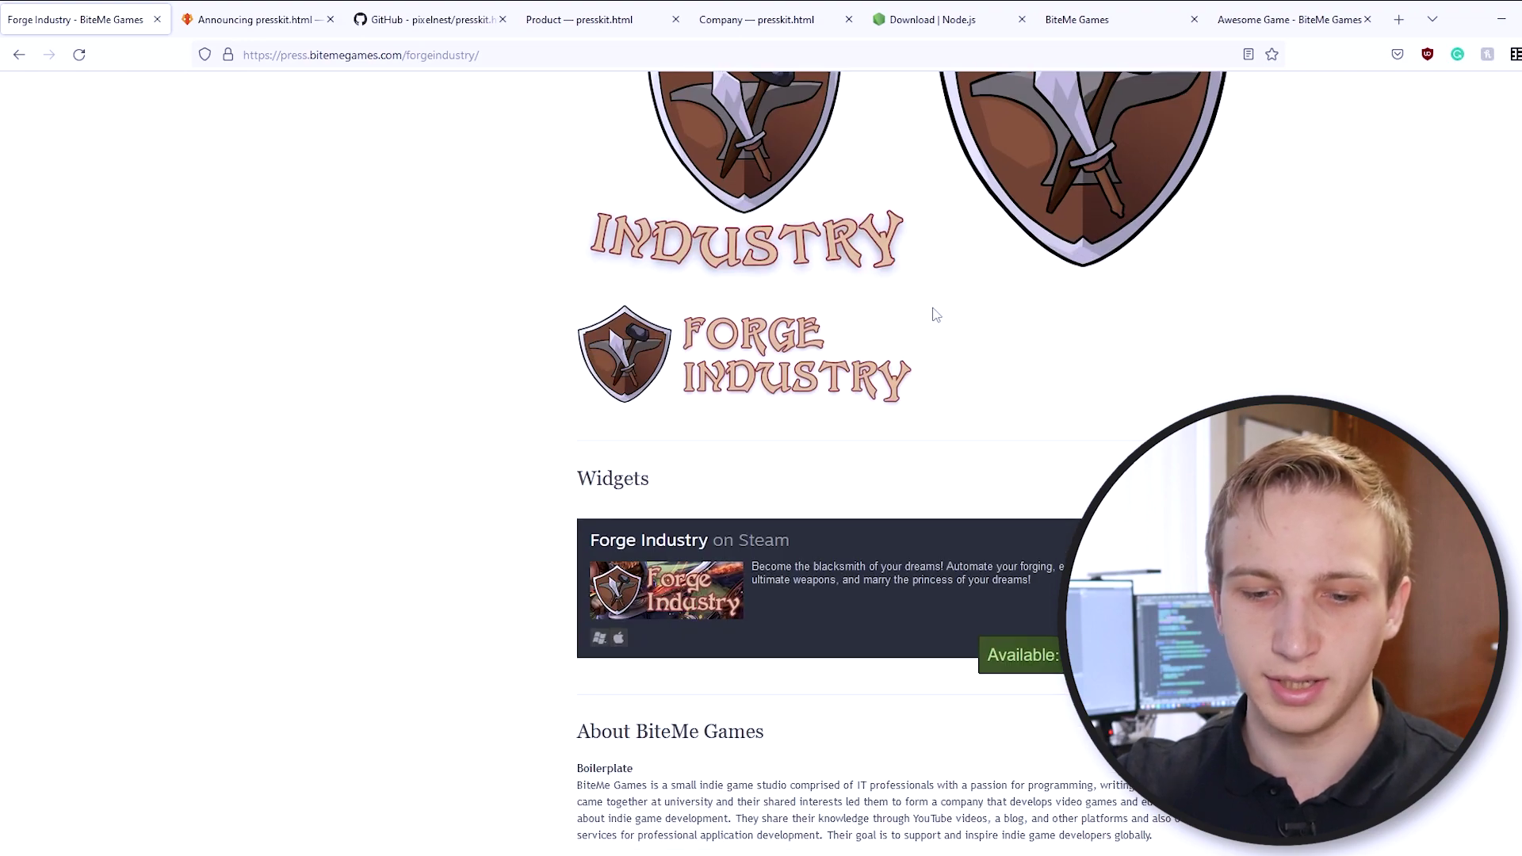
pyautogui.scroll(-4, 1029, 497)
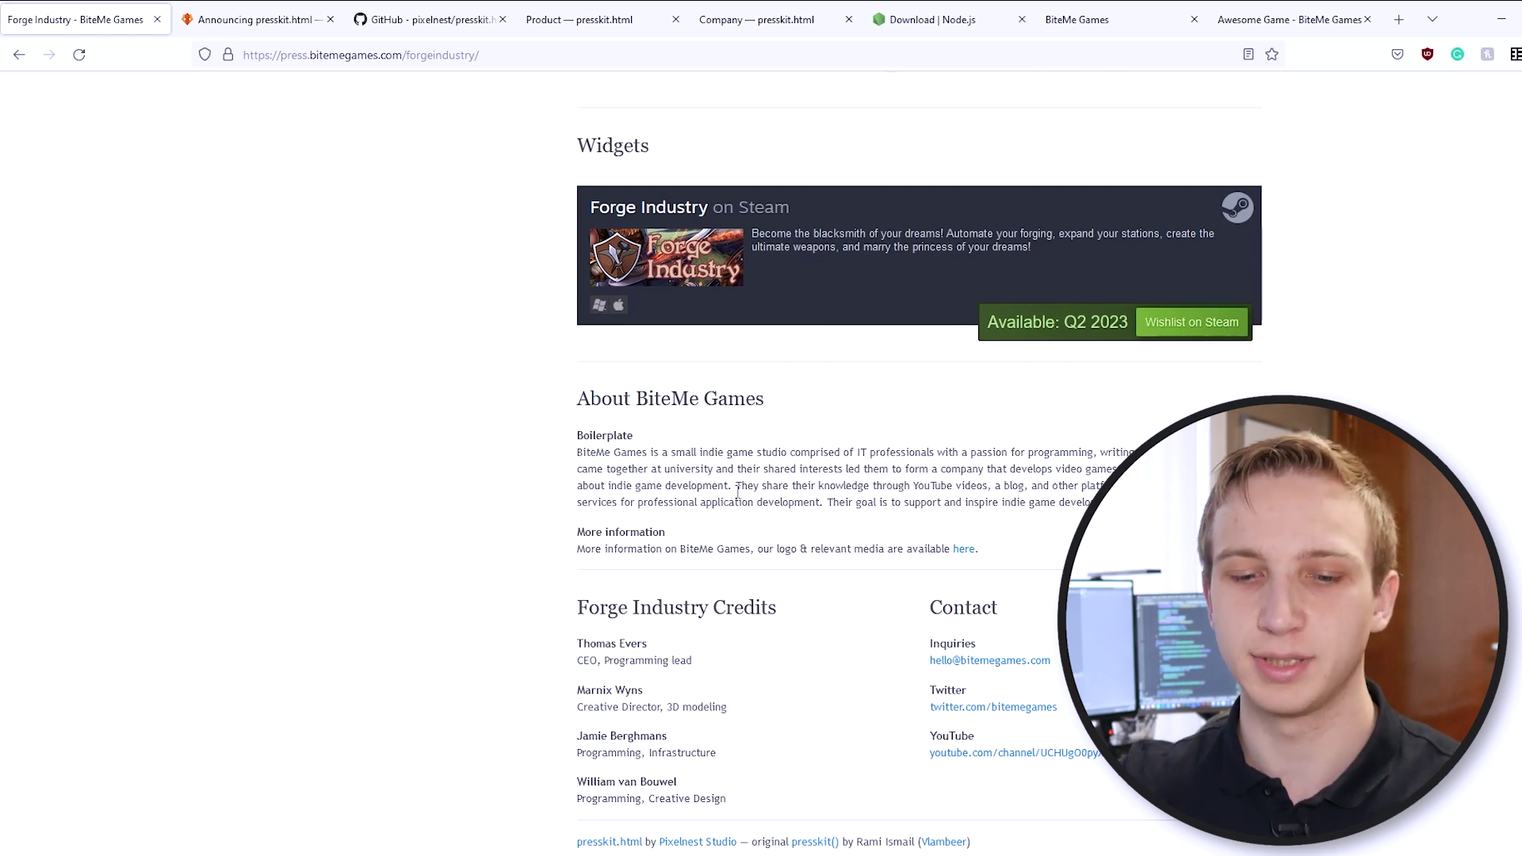
pyautogui.scroll(6, 1037, 651)
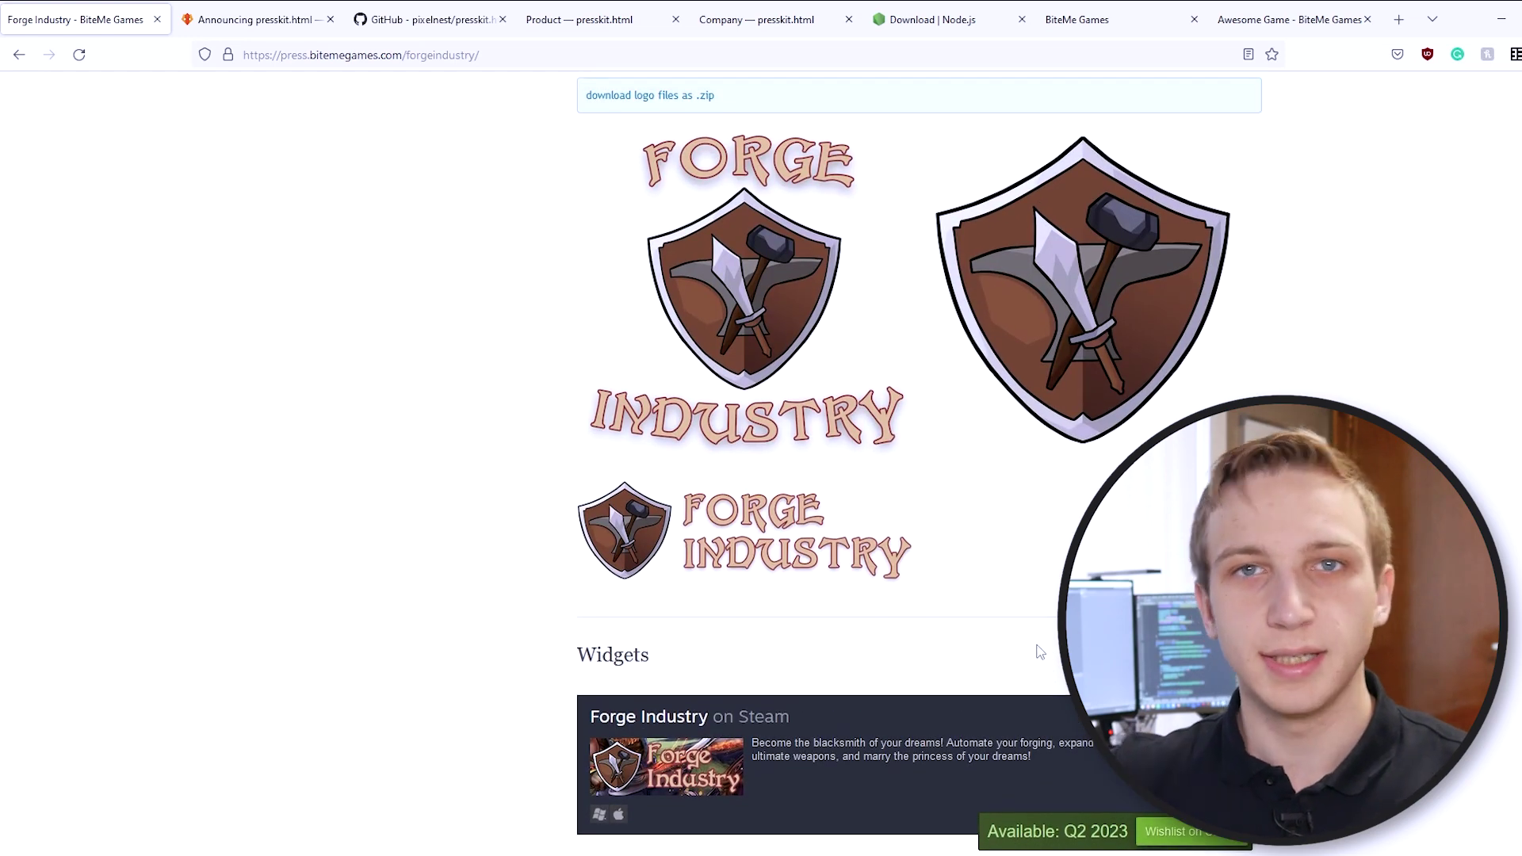
pyautogui.hotkey('alt', 'Tab')
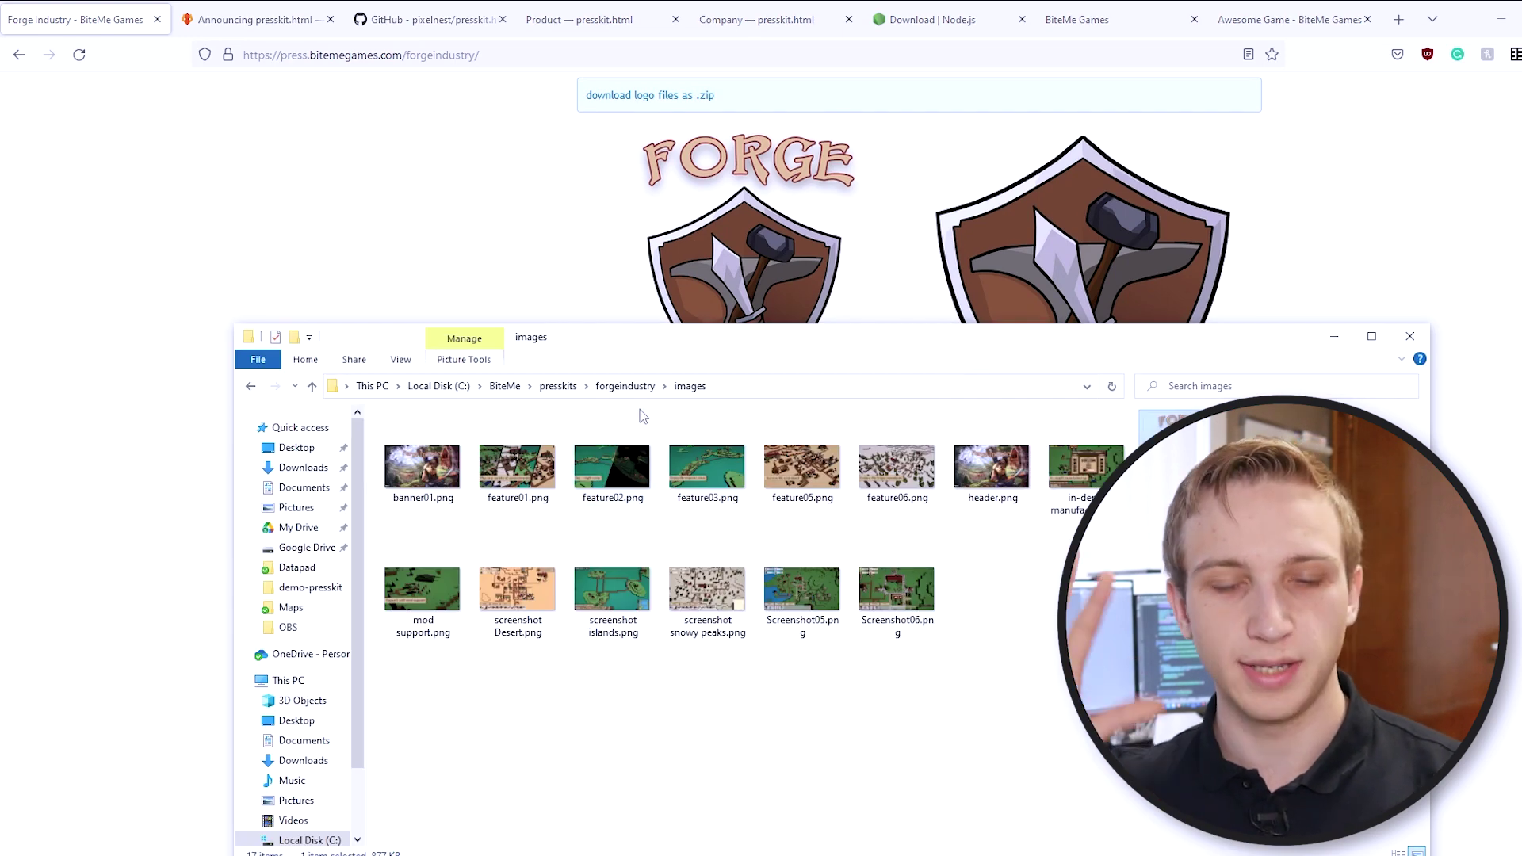
pyautogui.hotkey('alt', 'Tab')
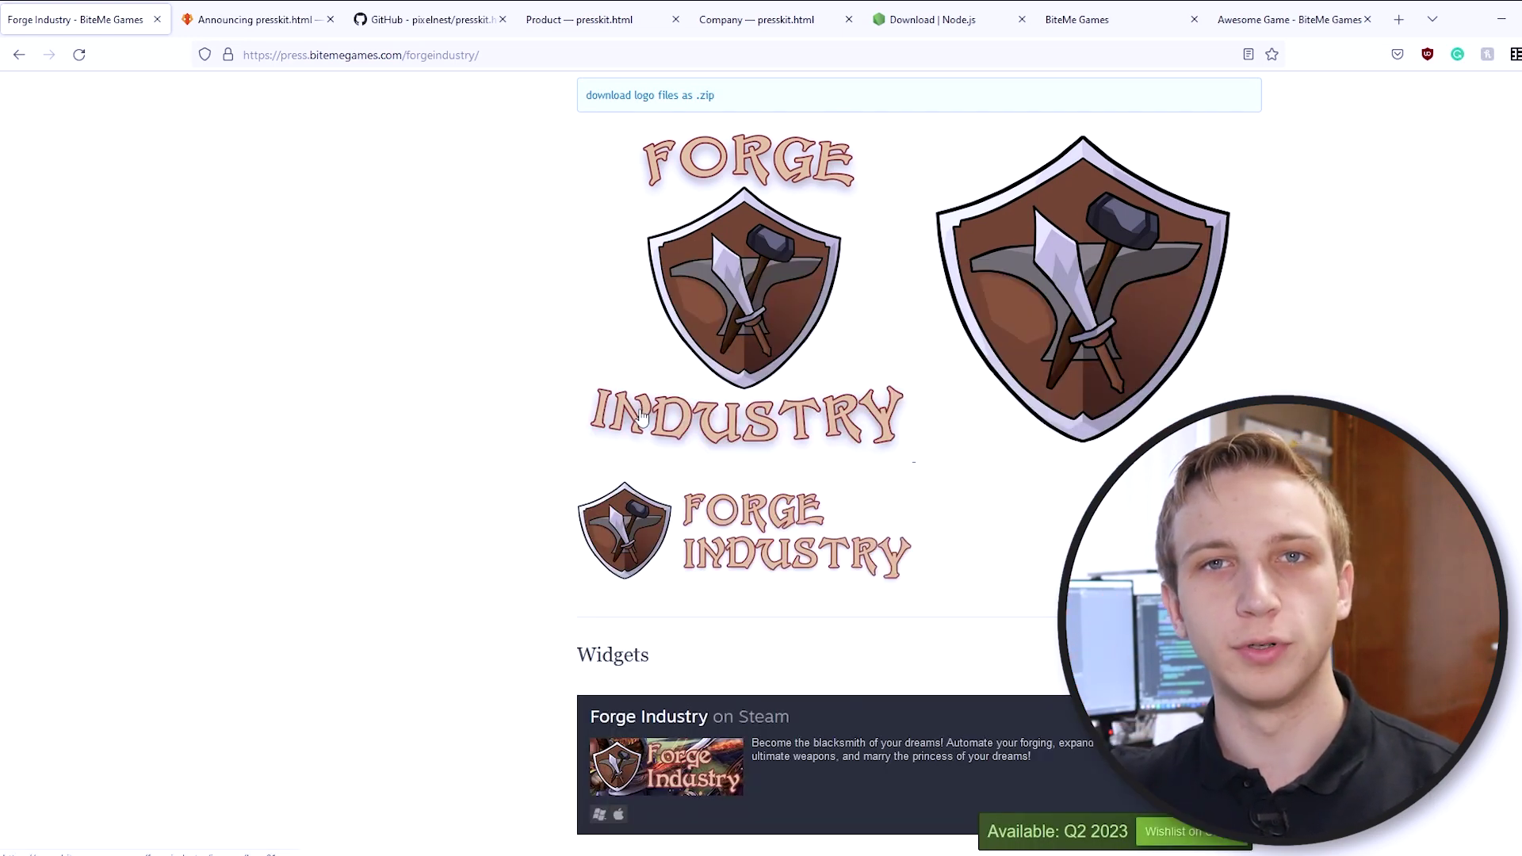